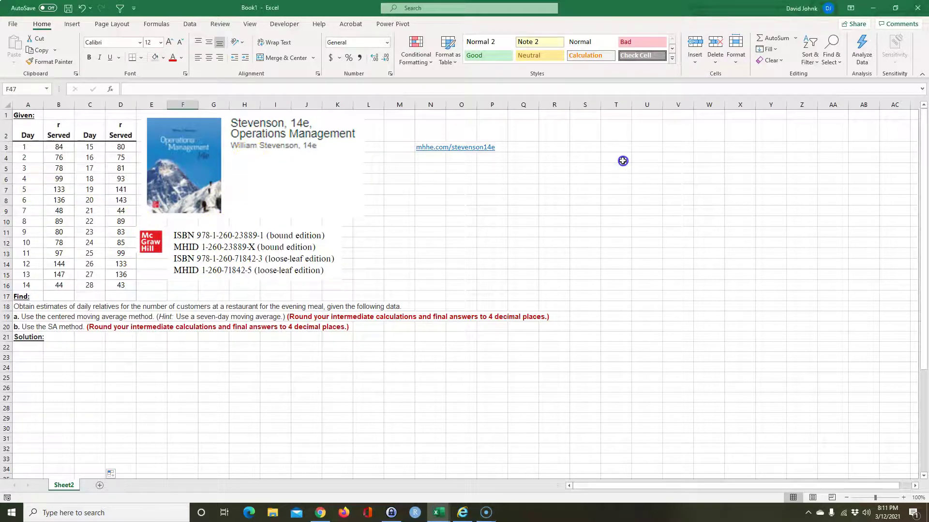
Move the textbook cover, the ISBN text picture and the McGraw Hill logo away from the data, to around columns Z–AC
{"action": "left_click", "coordinate": [286, 183]}
{"action": "left_click_drag", "start_coordinate": [323, 173], "coordinate": [912, 166]}
{"action": "left_click_drag", "start_coordinate": [252, 258], "coordinate": [861, 247]}
{"action": "left_click_drag", "start_coordinate": [157, 249], "coordinate": [851, 295]}
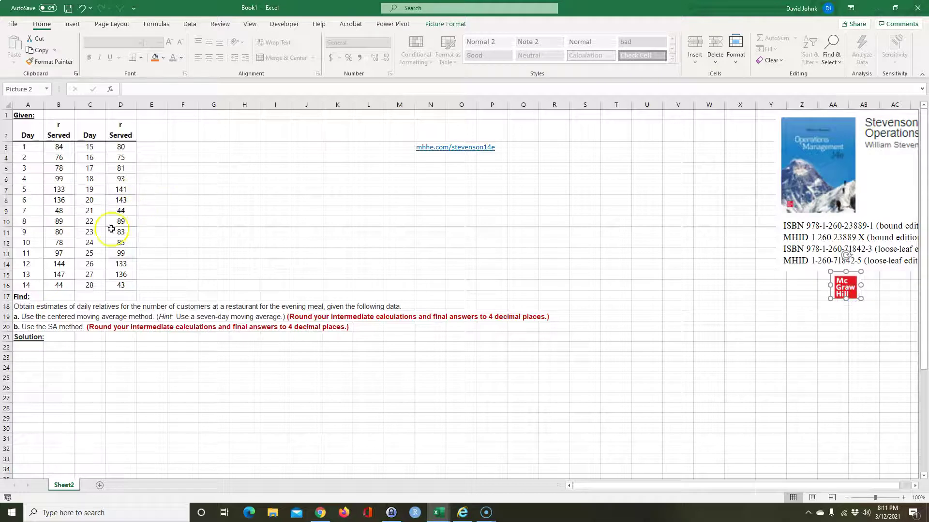
Examine the given Day and Number Served columns in A2:D16
{"action": "left_click_drag", "start_coordinate": [17, 135], "coordinate": [27, 285]}
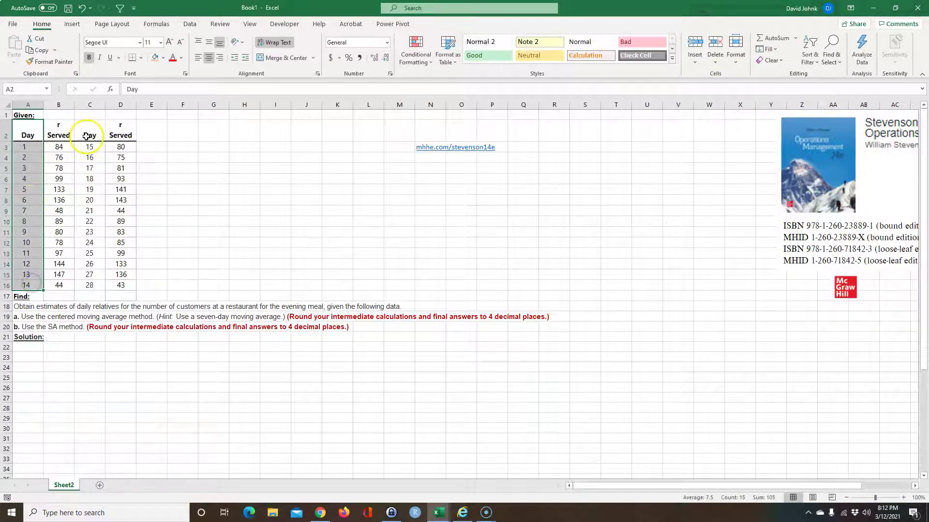
{"action": "left_click_drag", "start_coordinate": [86, 137], "coordinate": [88, 286]}
{"action": "left_click_drag", "start_coordinate": [58, 147], "coordinate": [53, 290]}
{"action": "left_click_drag", "start_coordinate": [118, 147], "coordinate": [115, 285]}
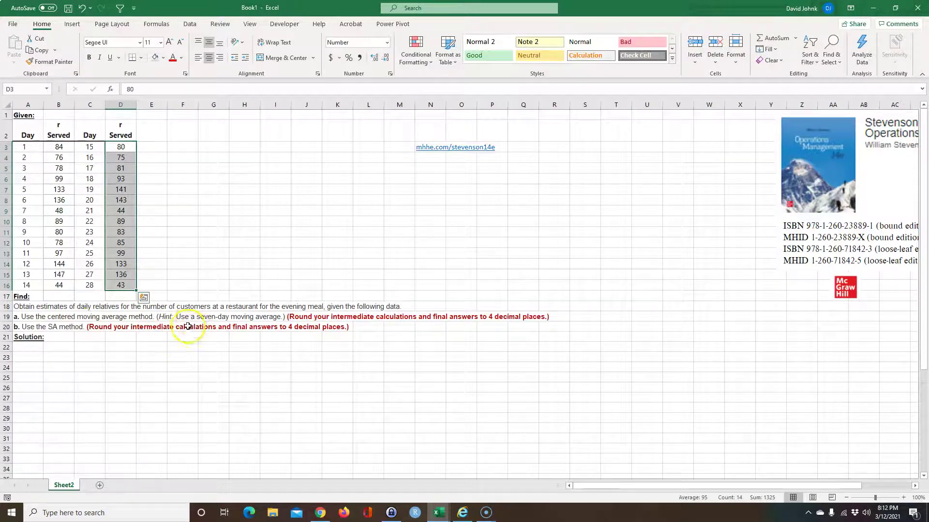
{"action": "left_click", "coordinate": [116, 410]}
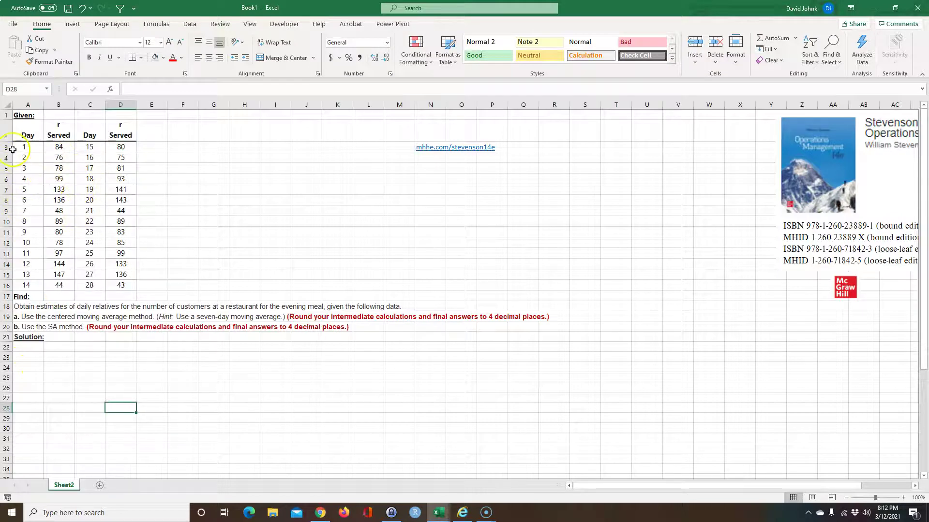
Copy the first Day and Number Served block, A2:B16, to A22 under the Solution heading
{"action": "left_click_drag", "start_coordinate": [23, 135], "coordinate": [48, 283]}
{"action": "right_click", "coordinate": [49, 254]}
{"action": "left_click", "coordinate": [75, 236]}
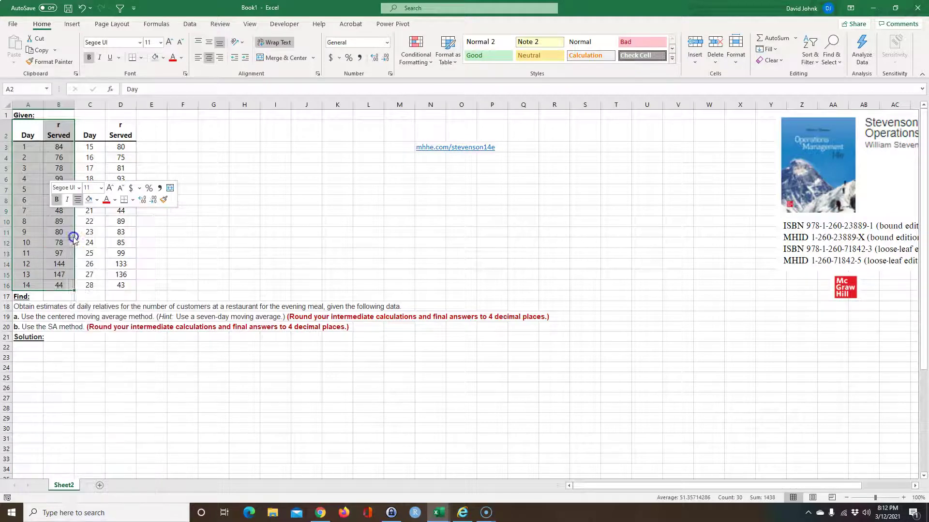
{"action": "left_click", "coordinate": [26, 348]}
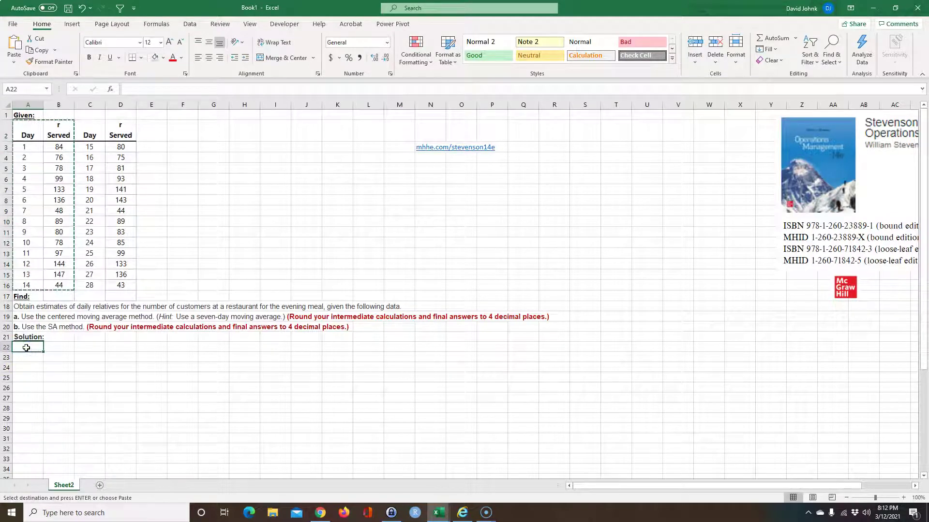
{"action": "key", "text": "ctrl+v"}
Append the day 15–28 data from C3:D16 at A37, and widen column B to fit the "Number Served" heading
{"action": "left_click_drag", "start_coordinate": [89, 147], "coordinate": [109, 284]}
{"action": "key", "text": "ctrl+c"}
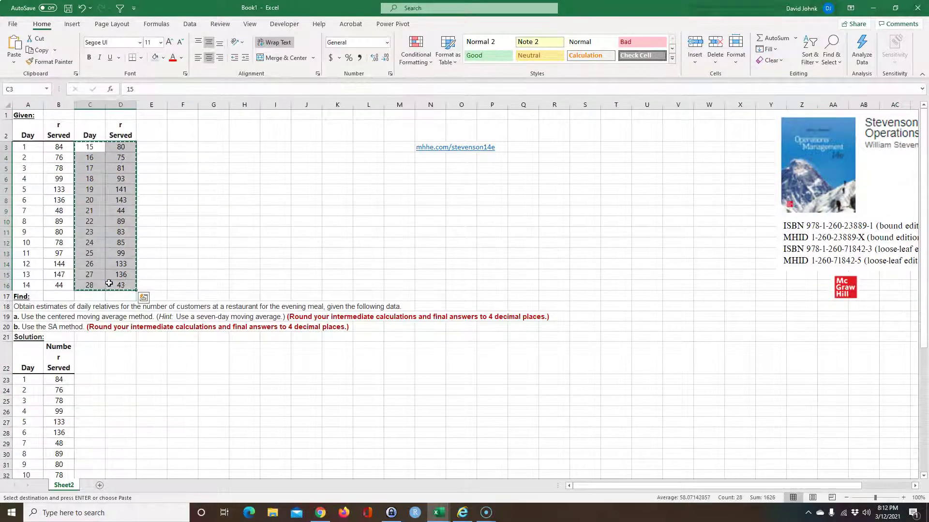
{"action": "scroll", "coordinate": [108, 283], "scroll_direction": "down", "scroll_amount": 4}
{"action": "left_click", "coordinate": [30, 387]}
{"action": "key", "text": "ctrl+v"}
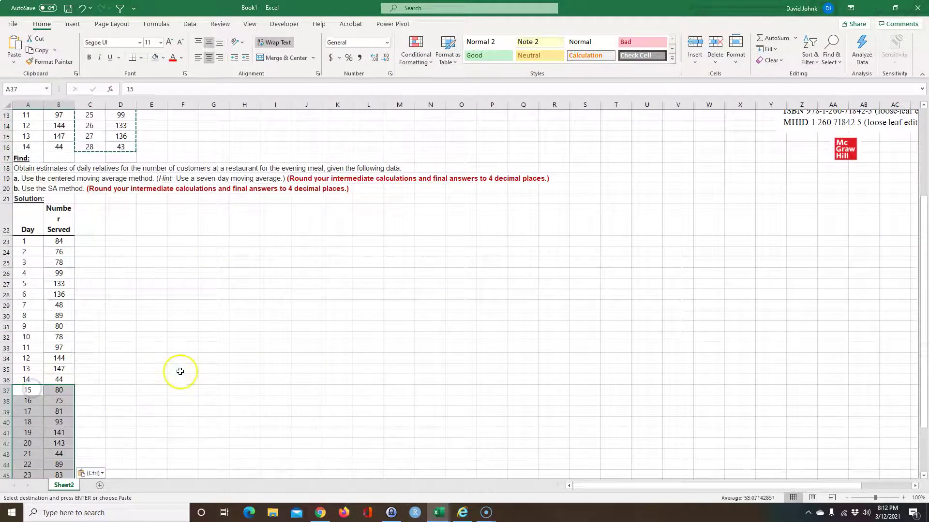
{"action": "scroll", "coordinate": [174, 324], "scroll_direction": "down", "scroll_amount": 2}
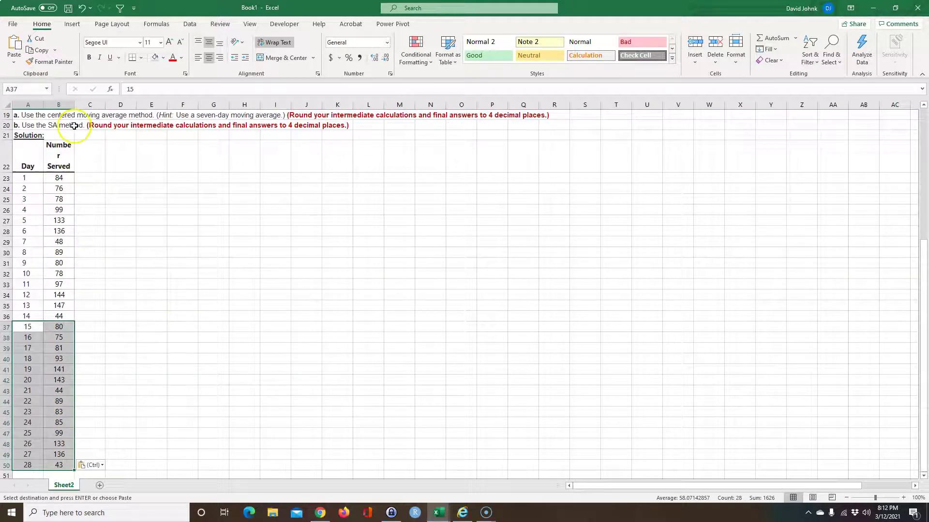
{"action": "left_click_drag", "start_coordinate": [72, 105], "coordinate": [86, 106]}
{"action": "left_click", "coordinate": [128, 274]}
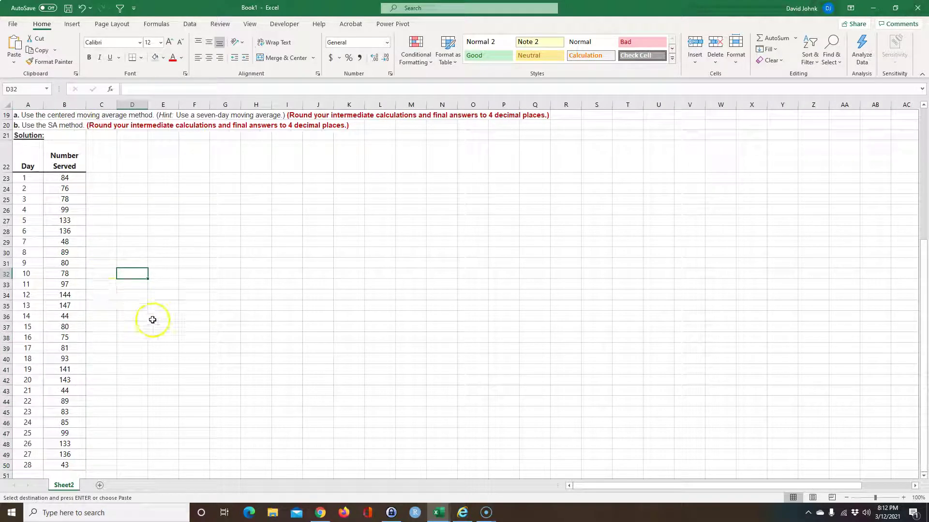
Insert a basic 2-D line chart of the number served values in B23:B50
{"action": "left_click_drag", "start_coordinate": [68, 179], "coordinate": [68, 466]}
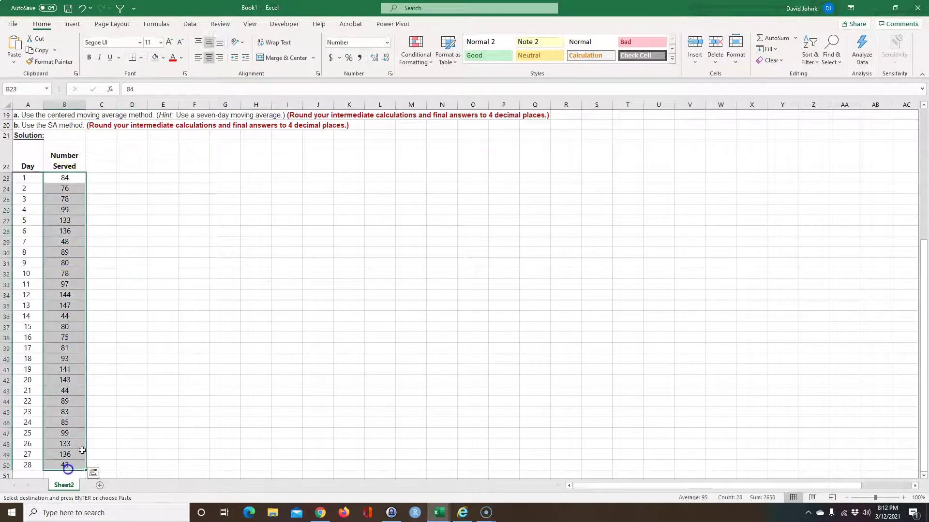
{"action": "left_click", "coordinate": [72, 24]}
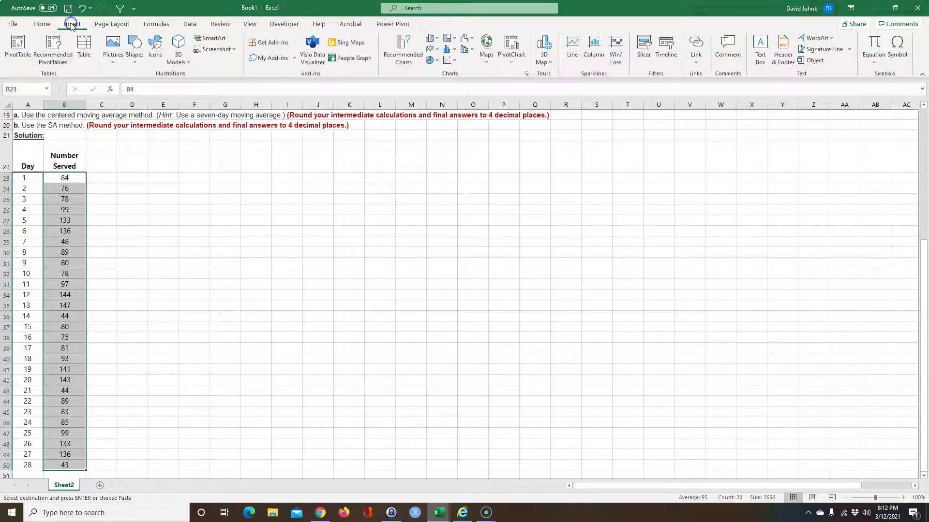
{"action": "left_click", "coordinate": [430, 49]}
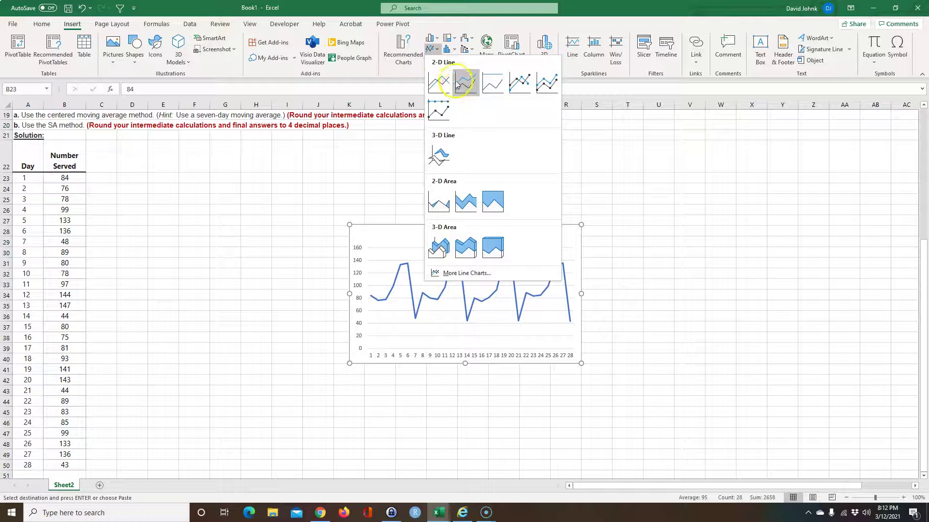
{"action": "left_click", "coordinate": [438, 83]}
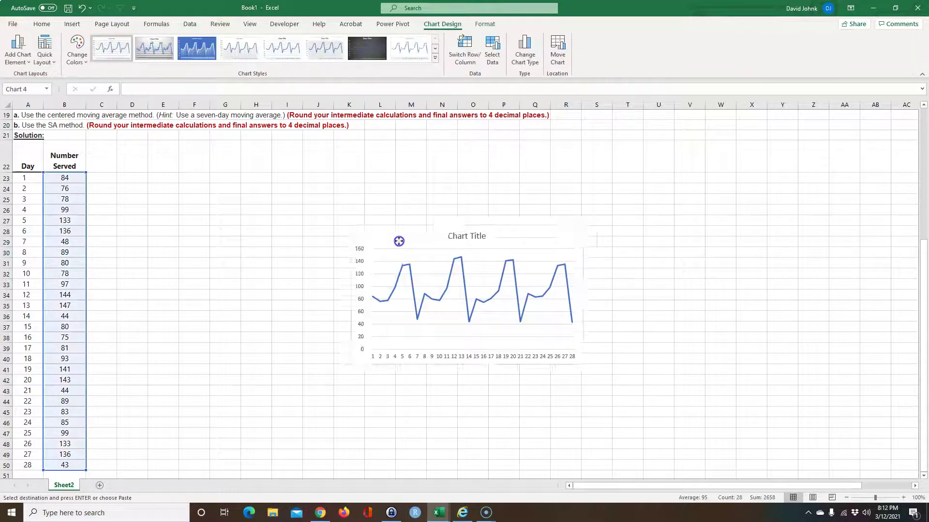
Delete the line chart's title and move the chart to about columns S–Z beside the solution table
{"action": "left_click", "coordinate": [540, 198]}
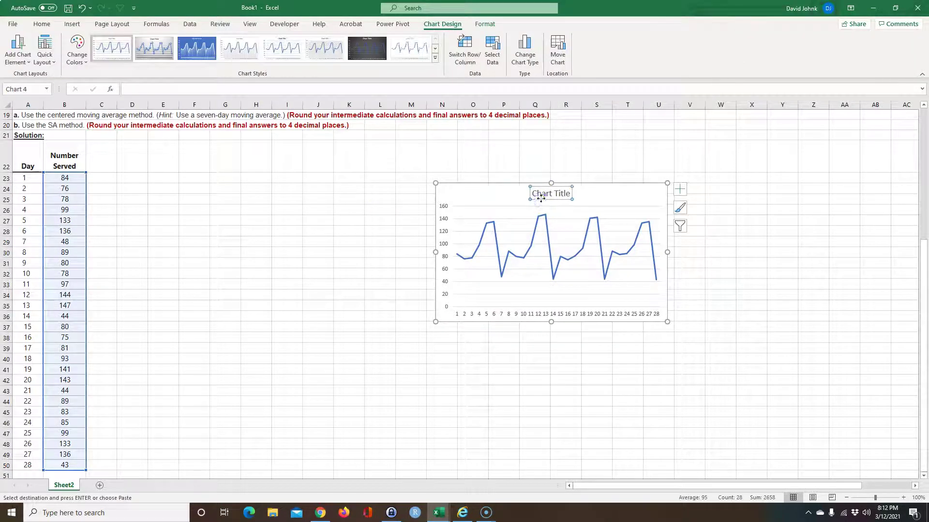
{"action": "key", "text": "Delete"}
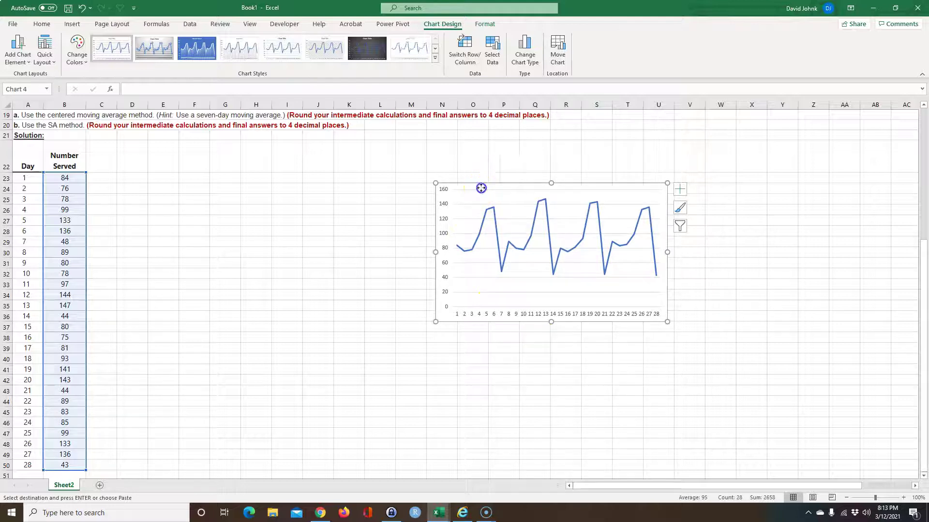
{"action": "left_click_drag", "start_coordinate": [480, 188], "coordinate": [409, 163]}
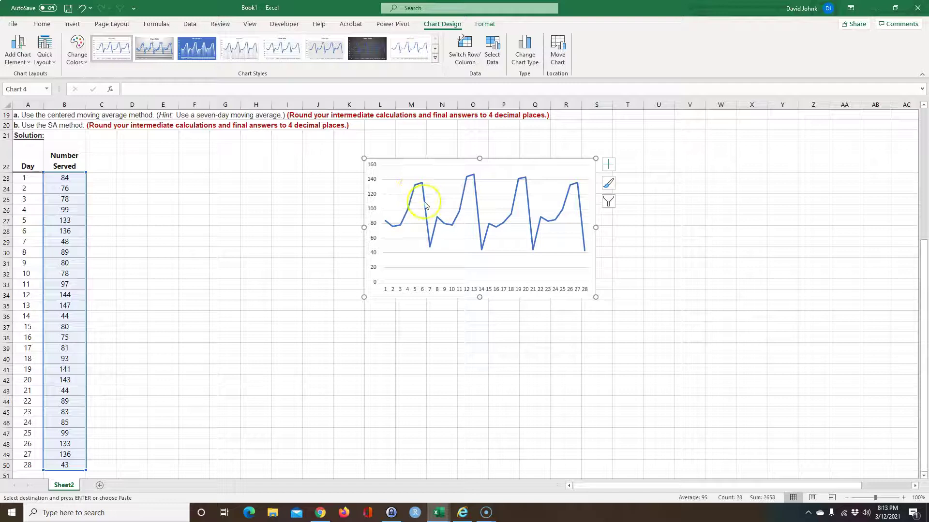
{"action": "mouse_move", "coordinate": [427, 251]}
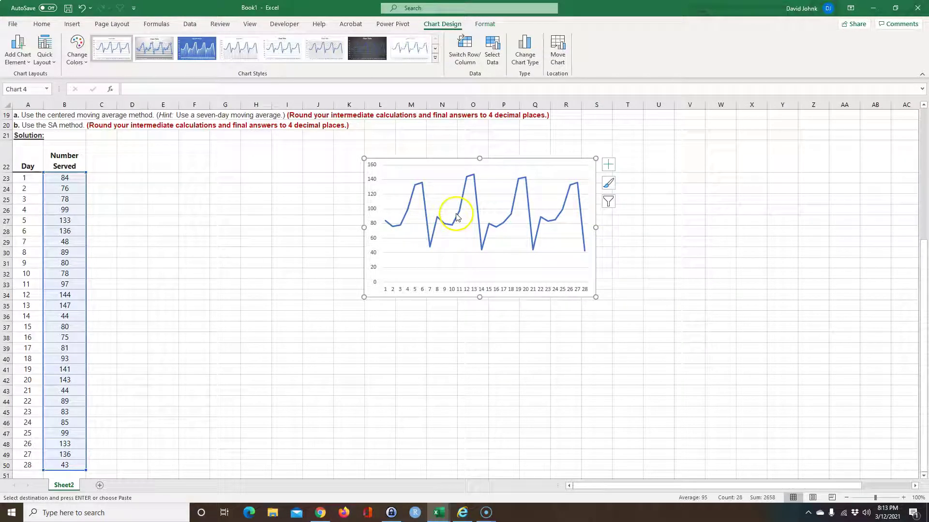
{"action": "left_click_drag", "start_coordinate": [399, 160], "coordinate": [631, 153]}
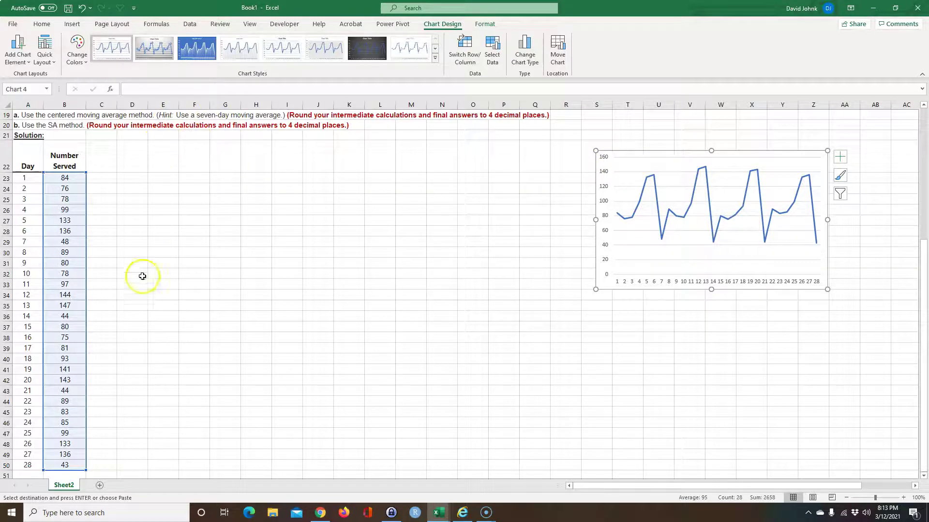
{"action": "left_click", "coordinate": [184, 286]}
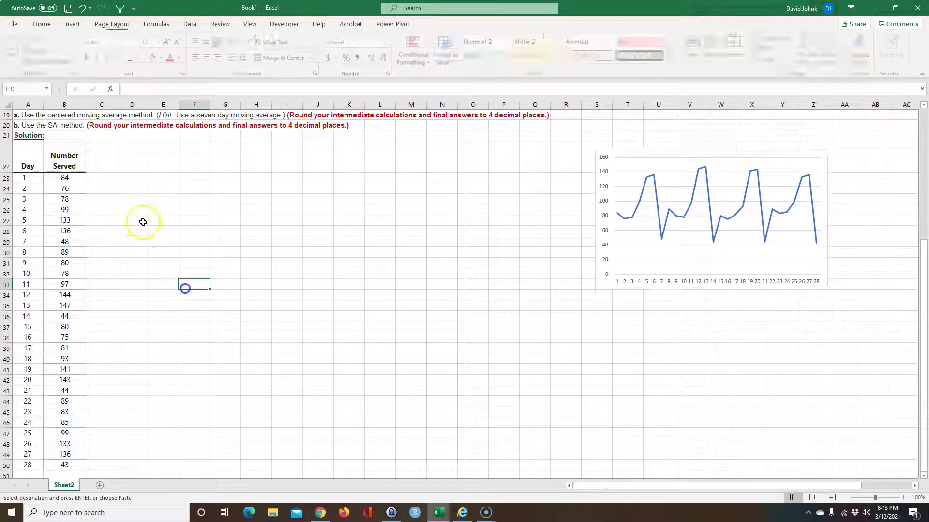
Enter the heading "Season" in C22
{"action": "left_click", "coordinate": [101, 162]}
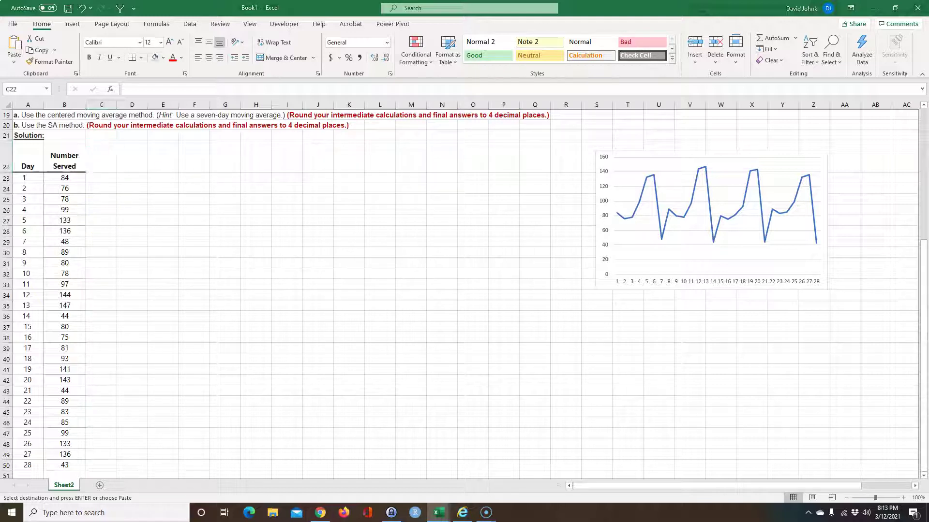
{"action": "left_click", "coordinate": [102, 161]}
{"action": "type", "text": "Sea"}
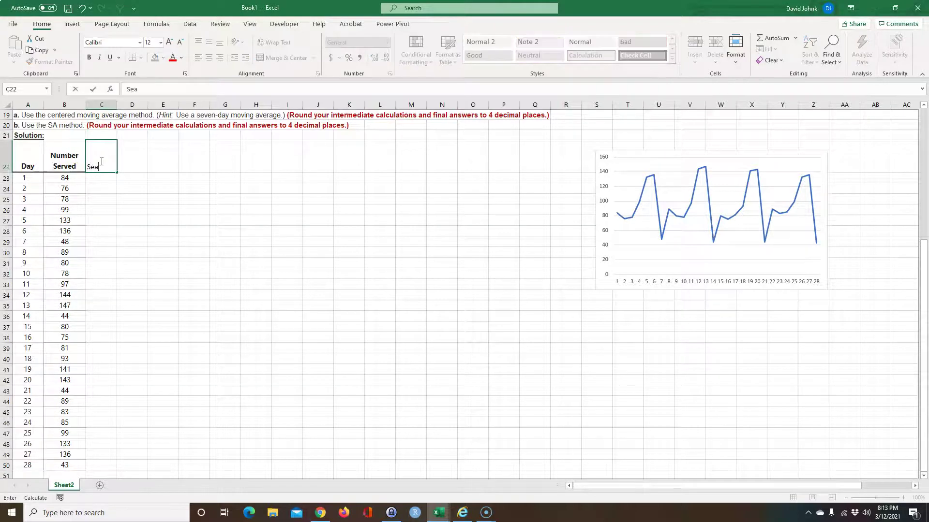
{"action": "type", "text": "son"}
{"action": "key", "text": "Return"}
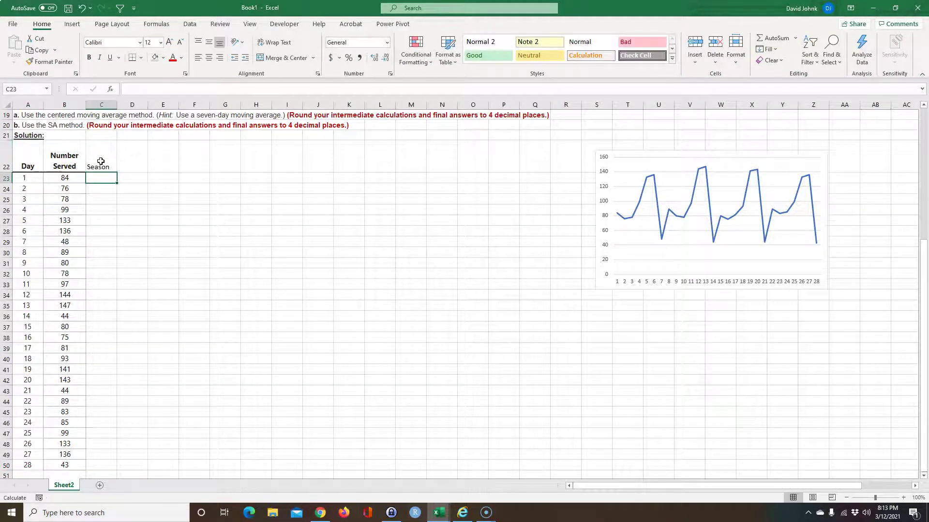
Enter the season numbers 1 through 7 in C23:C29 for the first seven days
{"action": "type", "text": "1"}
{"action": "key", "text": "Return"}
{"action": "type", "text": "2"}
{"action": "key", "text": "Return"}
{"action": "key", "text": "Return"}
{"action": "type", "text": "4"}
{"action": "key", "text": "Return"}
{"action": "type", "text": "5"}
{"action": "key", "text": "Return"}
{"action": "type", "text": "6"}
{"action": "key", "text": "Return"}
{"action": "type", "text": "7"}
{"action": "key", "text": "Return"}
Copy the season numbers in C23:C29 down to C30:C36 and C37:C43
{"action": "left_click_drag", "start_coordinate": [106, 178], "coordinate": [99, 239]}
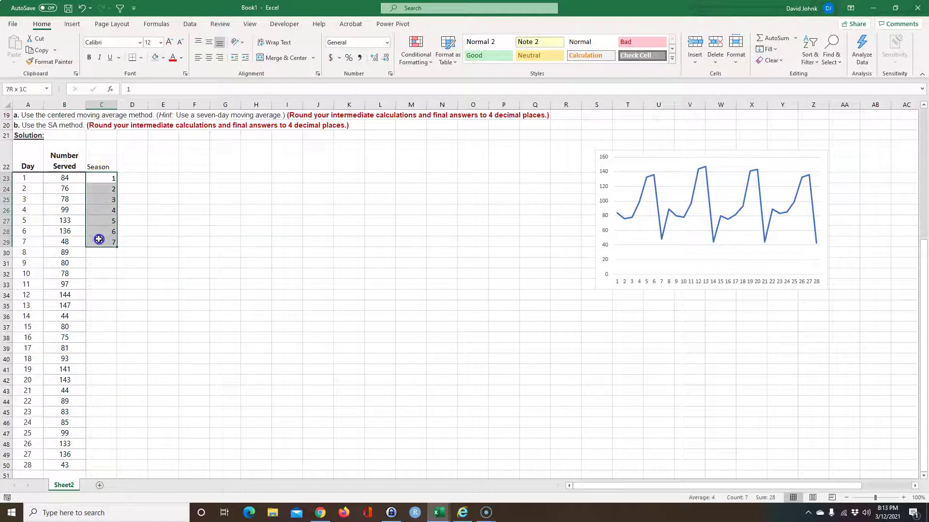
{"action": "key", "text": "ctrl+c"}
{"action": "left_click", "coordinate": [101, 252]}
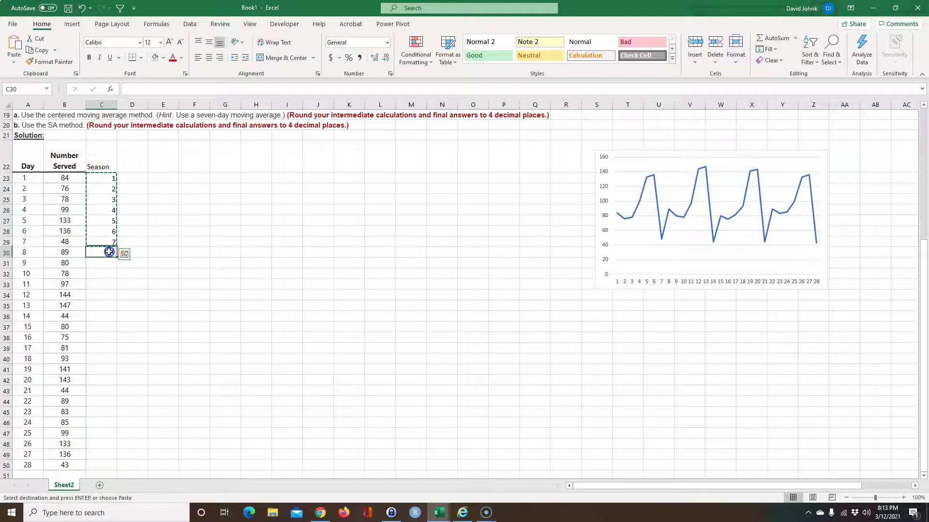
{"action": "key", "text": "ctrl+v"}
{"action": "left_click", "coordinate": [104, 326]}
{"action": "key", "text": "ctrl+v"}
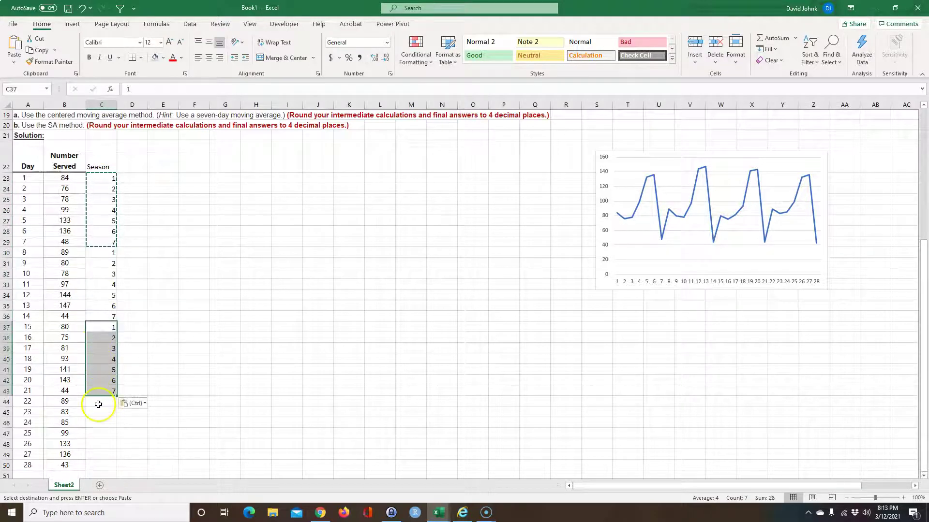
Paste the season numbers 1–7 into C44:C50 for days 22–28 and clear the surplus 7 in C51
{"action": "left_click", "coordinate": [102, 409]}
{"action": "key", "text": "ctrl+v"}
{"action": "left_click", "coordinate": [103, 402]}
{"action": "key", "text": "ctrl+v"}
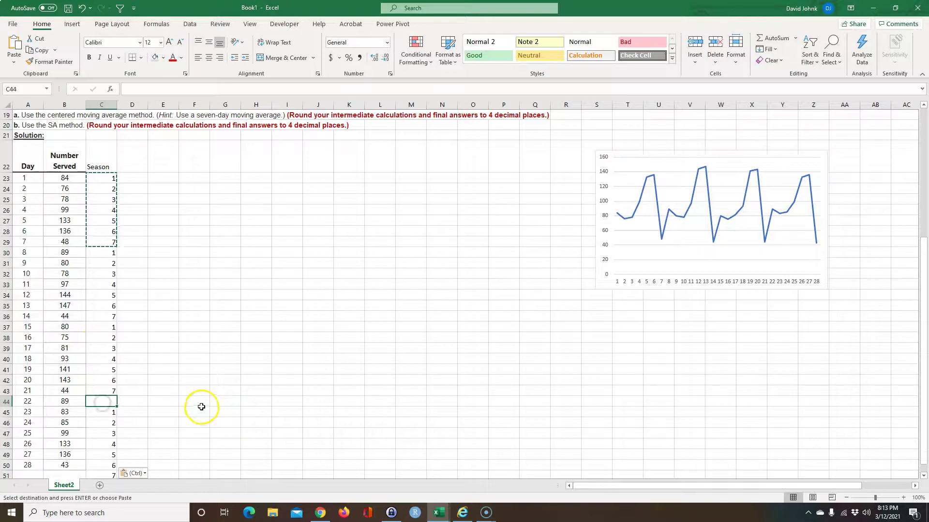
{"action": "scroll", "coordinate": [201, 406], "scroll_direction": "down", "scroll_amount": 4}
{"action": "left_click", "coordinate": [98, 329]}
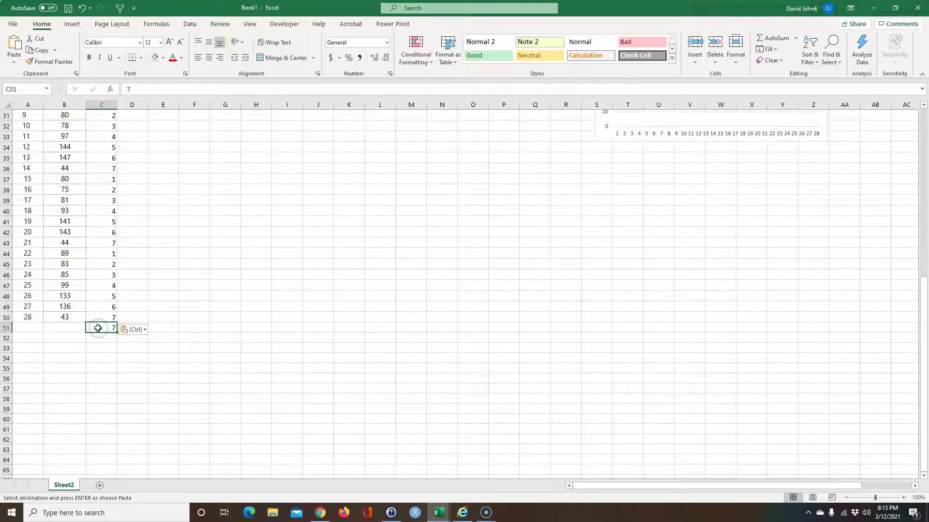
{"action": "left_click", "coordinate": [187, 367]}
Apply the formatting of the Number Served column, B22:B50, to the Season column starting at C22
{"action": "scroll", "coordinate": [187, 329], "scroll_direction": "up", "scroll_amount": 6}
{"action": "mouse_move", "coordinate": [70, 229]}
{"action": "left_mouse_down"}
{"action": "mouse_move", "coordinate": [68, 472]}
{"action": "mouse_move", "coordinate": [68, 403]}
{"action": "left_mouse_up"}
{"action": "left_click", "coordinate": [55, 63]}
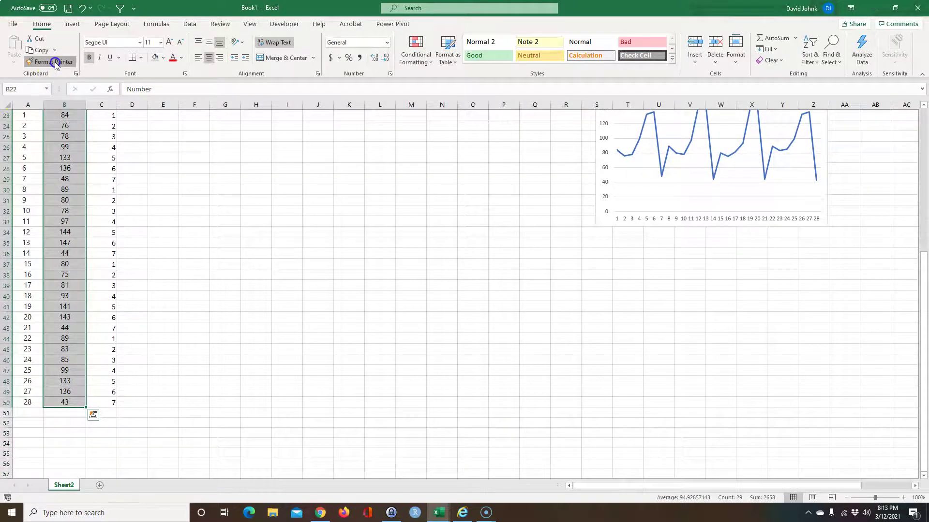
{"action": "scroll", "coordinate": [150, 209], "scroll_direction": "up", "scroll_amount": 6}
{"action": "left_click", "coordinate": [101, 286]}
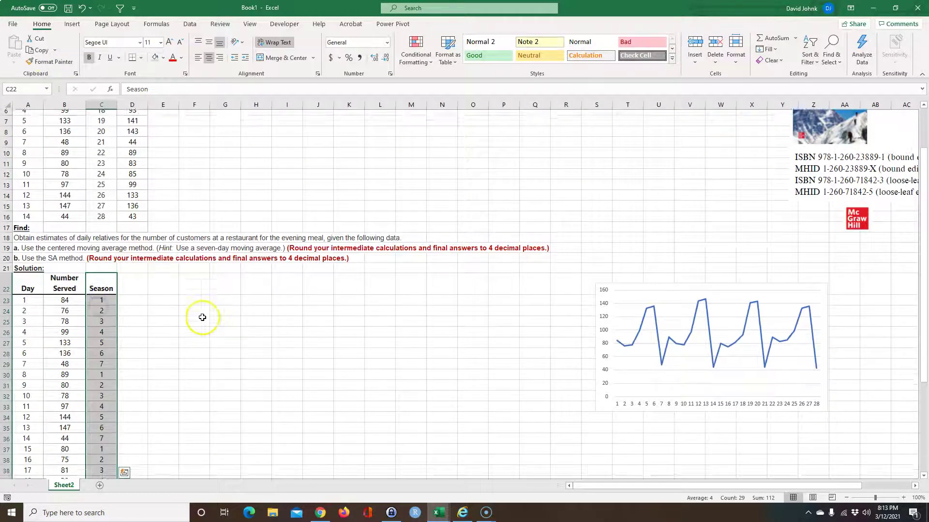
Enter the heading "Centered moving avg" in D22
{"action": "scroll", "coordinate": [202, 318], "scroll_direction": "down", "scroll_amount": 2}
{"action": "left_click", "coordinate": [124, 339]}
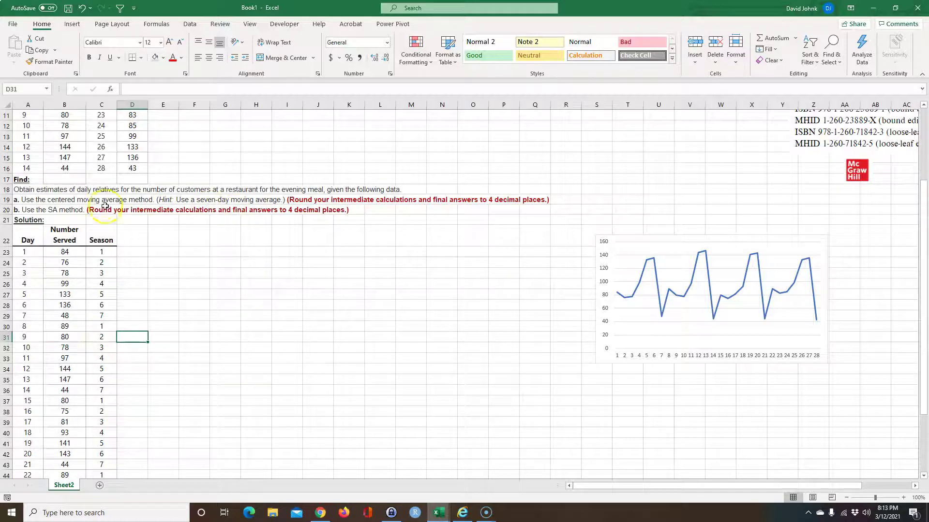
{"action": "left_click", "coordinate": [135, 241]}
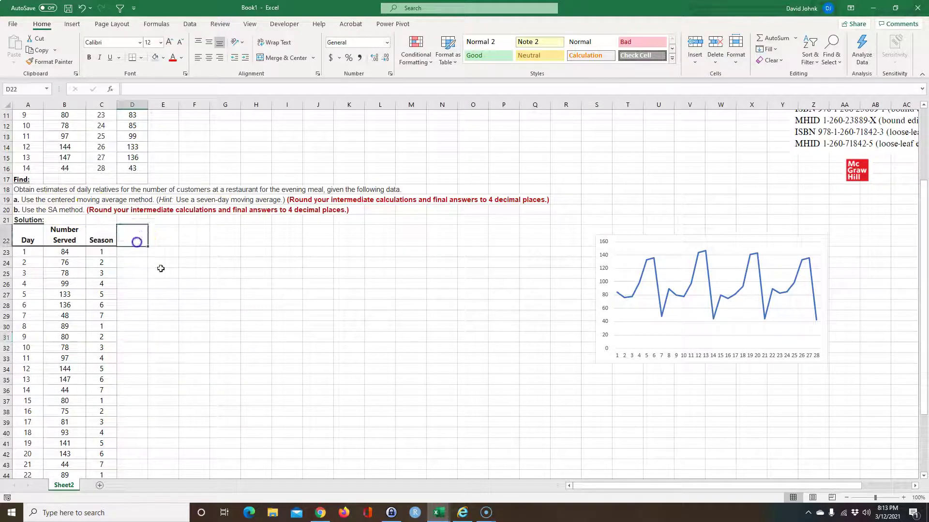
{"action": "type", "text": "Centered moving avg"}
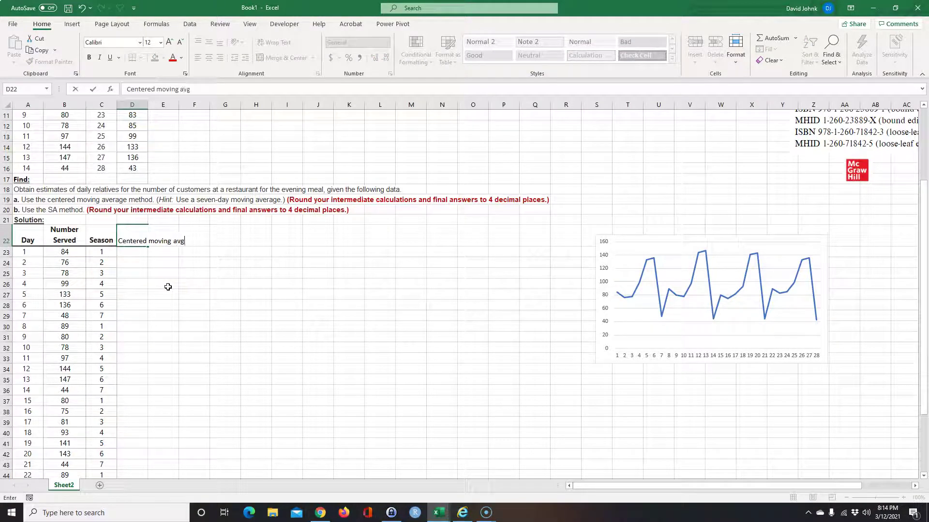
{"action": "key", "text": "Return"}
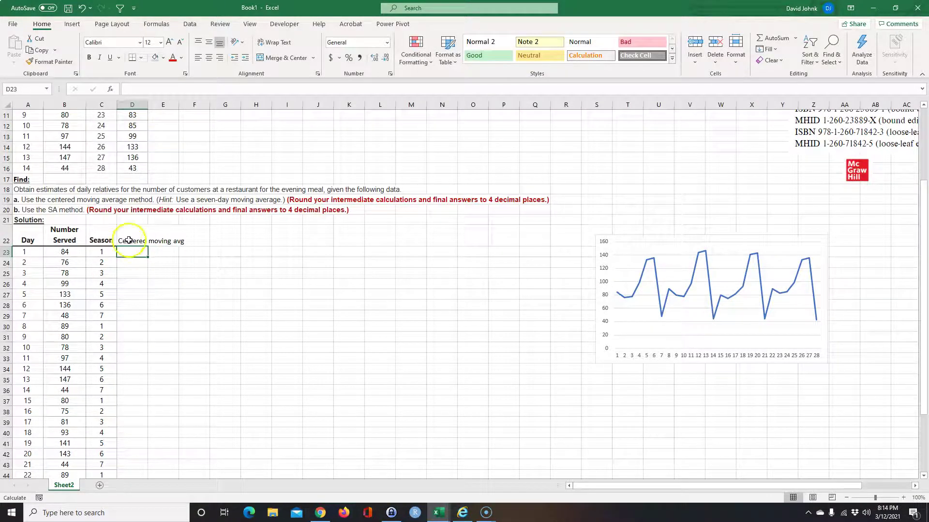
{"action": "left_click", "coordinate": [73, 253]}
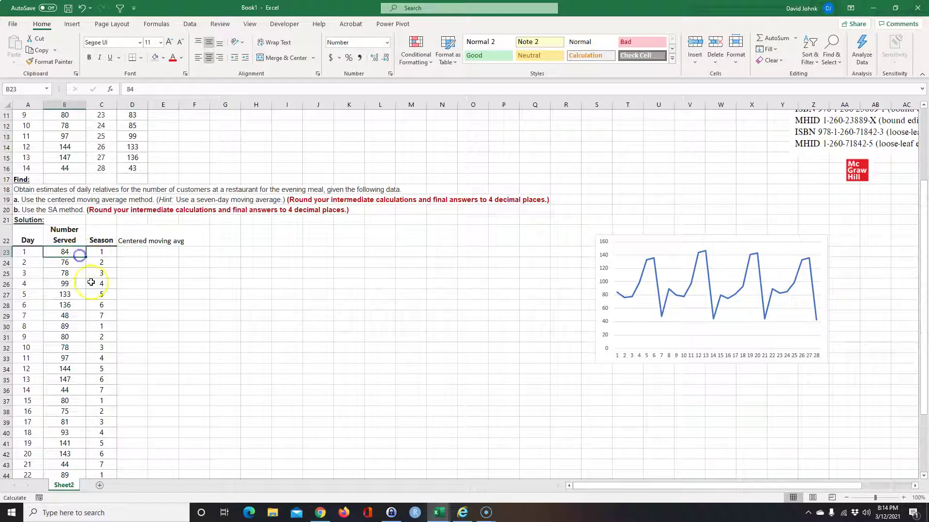
Widen column D, the centered moving average column, slightly
{"action": "left_click", "coordinate": [129, 252]}
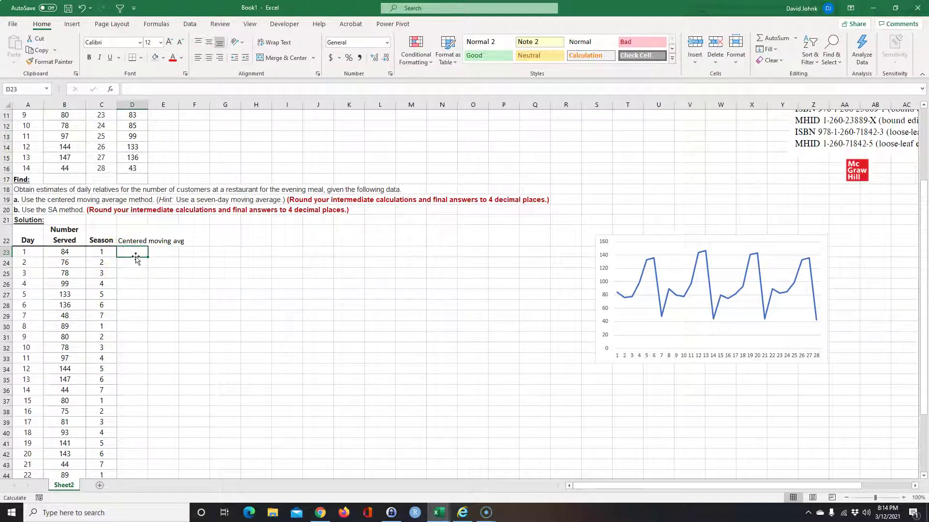
{"action": "left_click", "coordinate": [131, 283]}
{"action": "left_click_drag", "start_coordinate": [130, 253], "coordinate": [124, 314]}
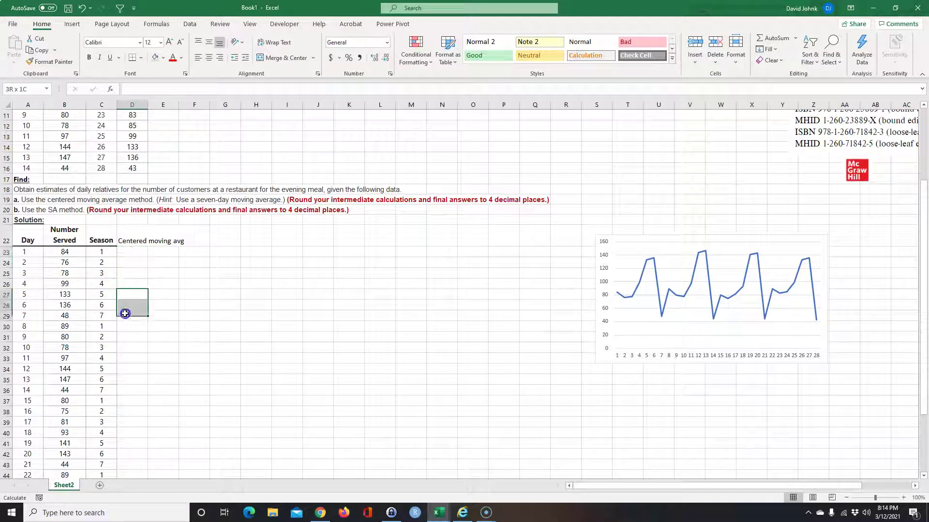
{"action": "left_click", "coordinate": [131, 280]}
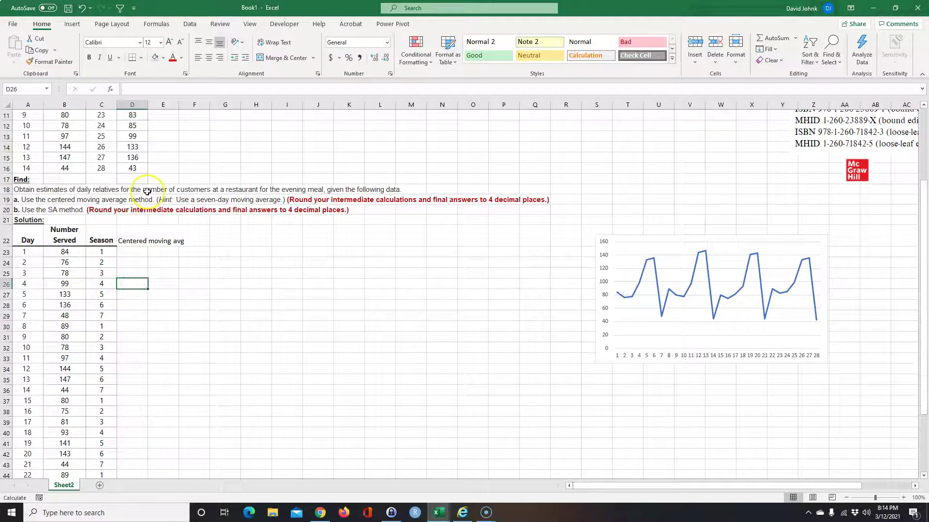
{"action": "left_click_drag", "start_coordinate": [148, 105], "coordinate": [156, 105]}
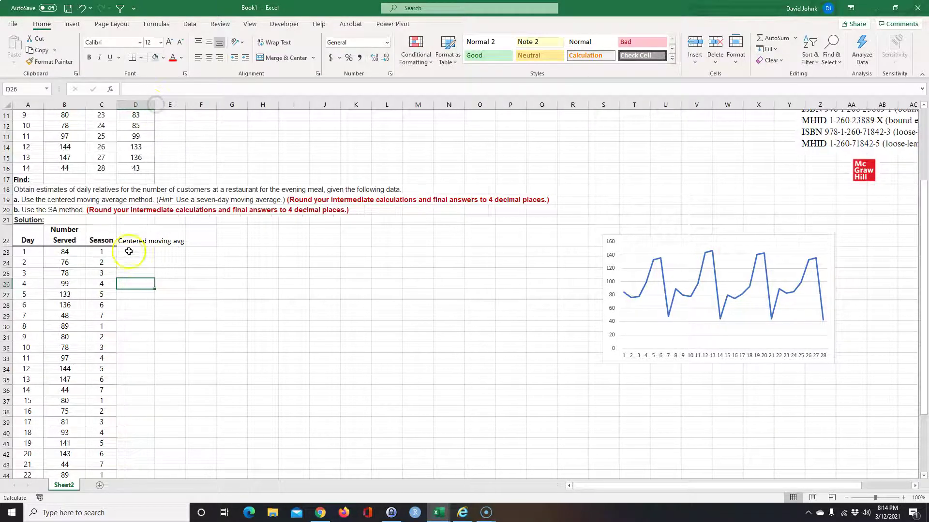
Enter the formula =AVERAGE(C23:C29) in D26, beside day 4
{"action": "left_click_drag", "start_coordinate": [103, 252], "coordinate": [100, 315]}
{"action": "left_click", "coordinate": [137, 283]}
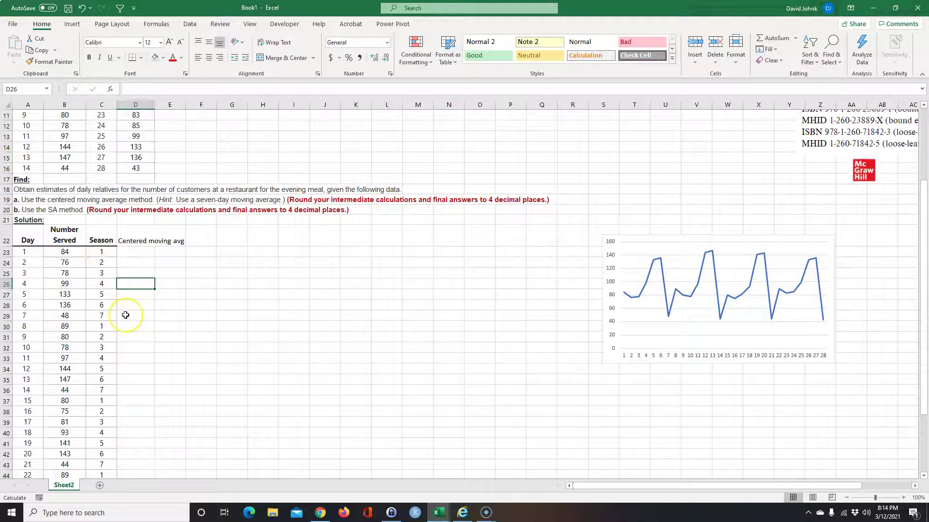
{"action": "type", "text": "="}
{"action": "type", "text": "e"}
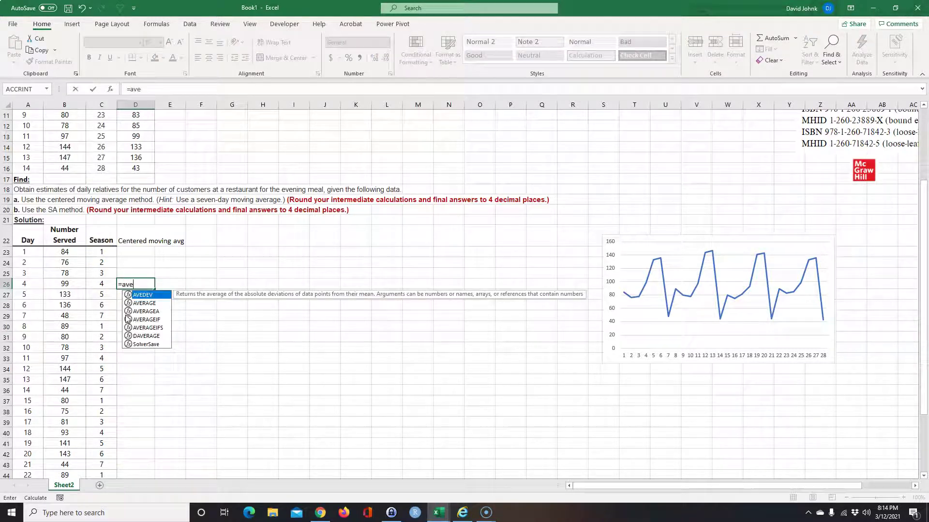
{"action": "type", "text": "rage("}
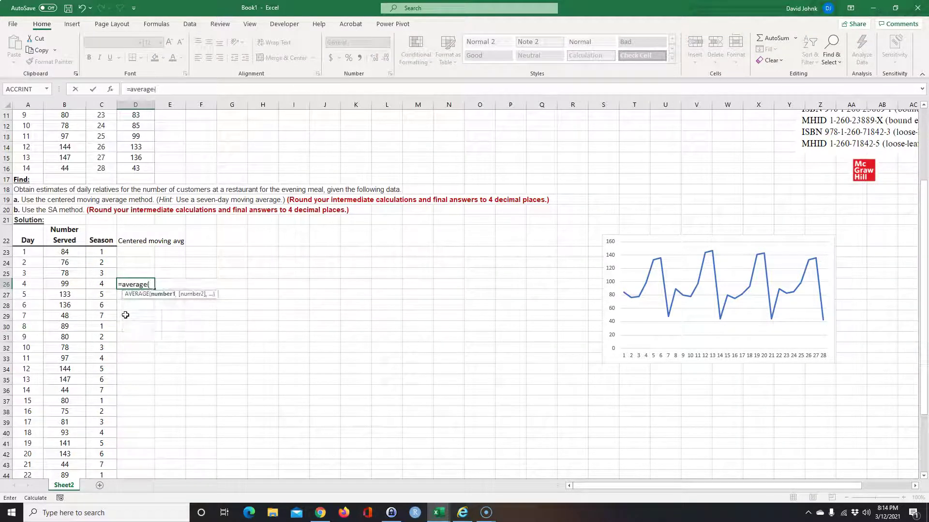
{"action": "left_click_drag", "start_coordinate": [96, 252], "coordinate": [97, 321]}
{"action": "type", "text": ")"}
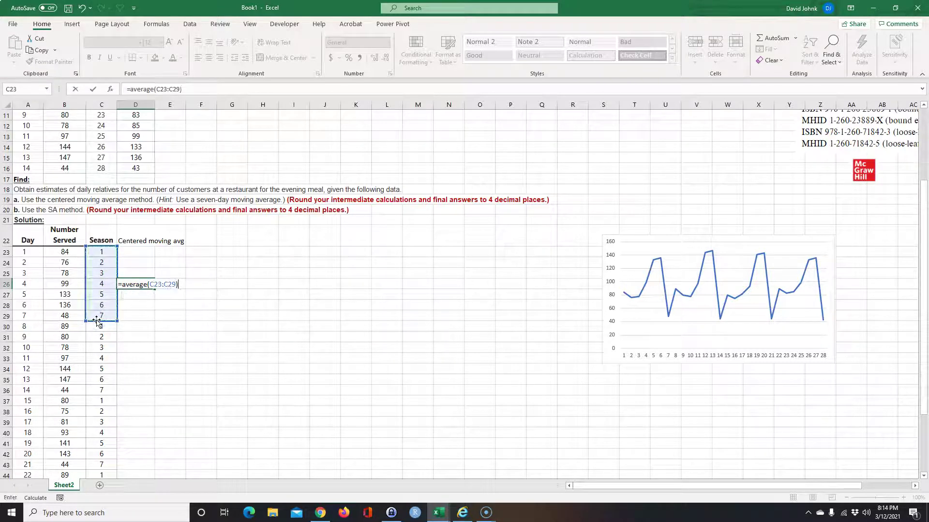
{"action": "key", "text": "Return"}
Show the average in D26 with three decimal places
{"action": "left_click", "coordinate": [136, 285]}
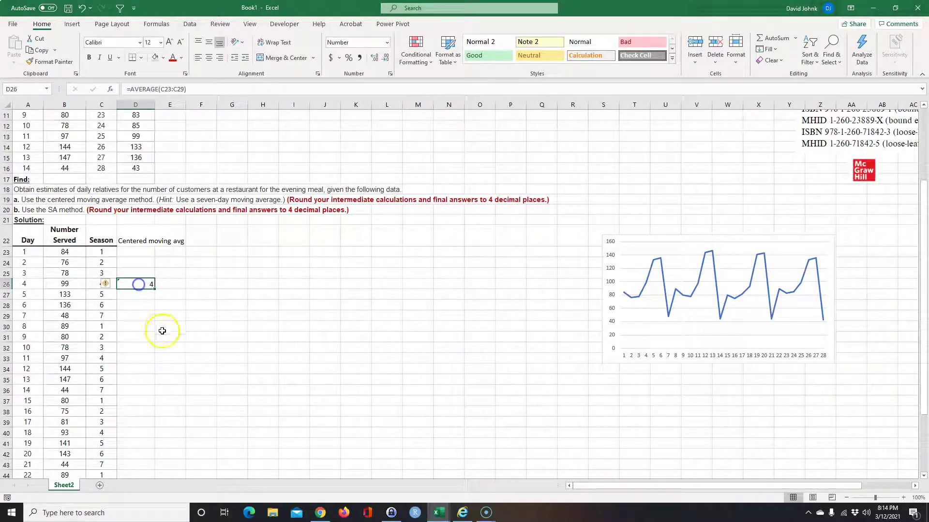
{"action": "left_click", "coordinate": [374, 58]}
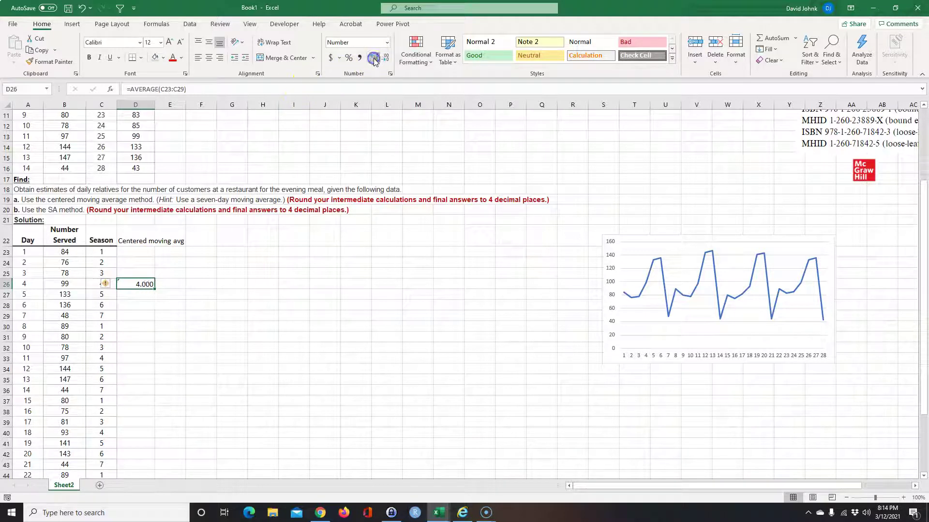
{"action": "left_click", "coordinate": [228, 361]}
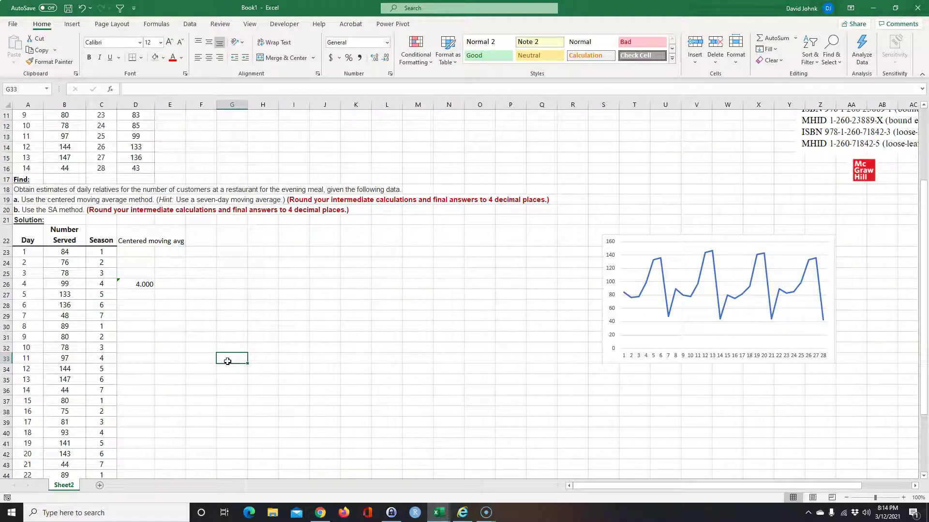
Change the range averaged in D26 to B23:B29 and fill the formula down to D47
{"action": "double_click", "coordinate": [141, 285]}
{"action": "left_click_drag", "start_coordinate": [85, 287], "coordinate": [68, 287]}
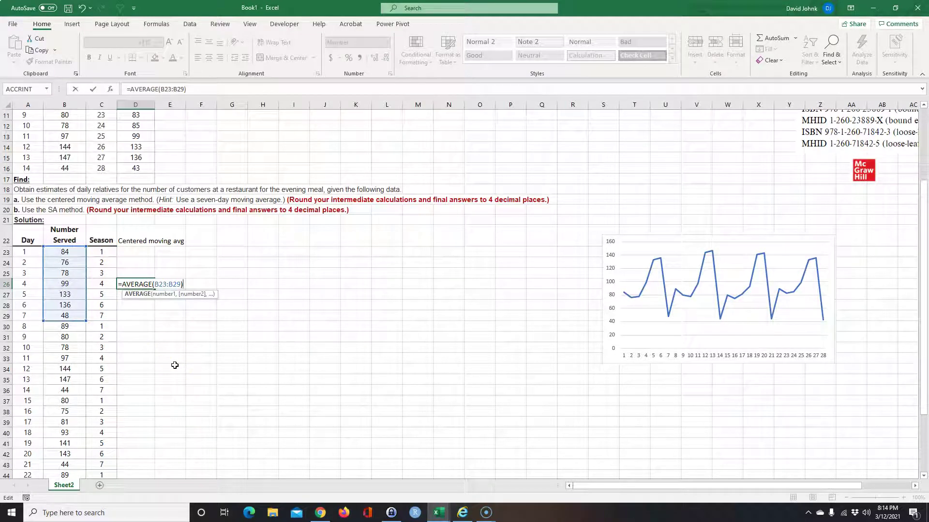
{"action": "key", "text": "Return"}
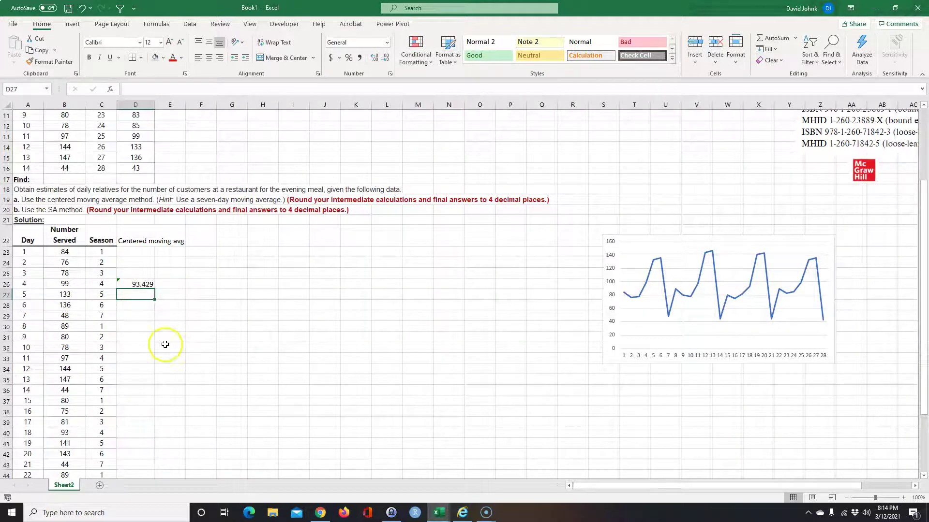
{"action": "left_click", "coordinate": [139, 284]}
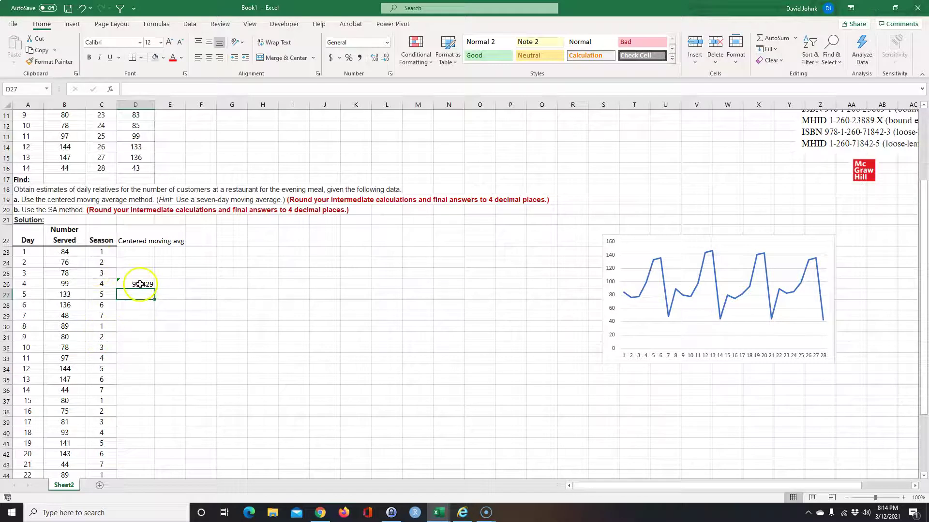
{"action": "left_click_drag", "start_coordinate": [155, 291], "coordinate": [144, 425]}
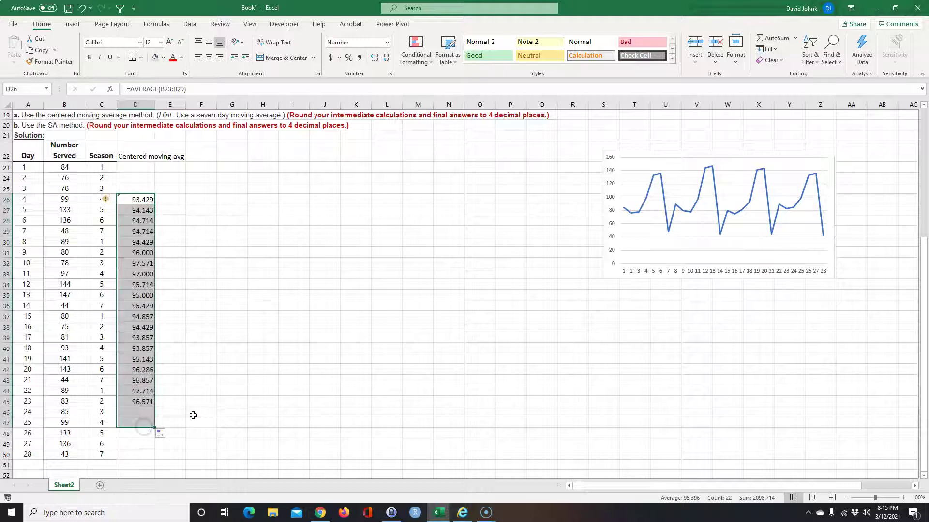
Display the formula of D26 as text in E26 using FORMULATEXT
{"action": "double_click", "coordinate": [172, 201]}
{"action": "type", "text": "=form"}
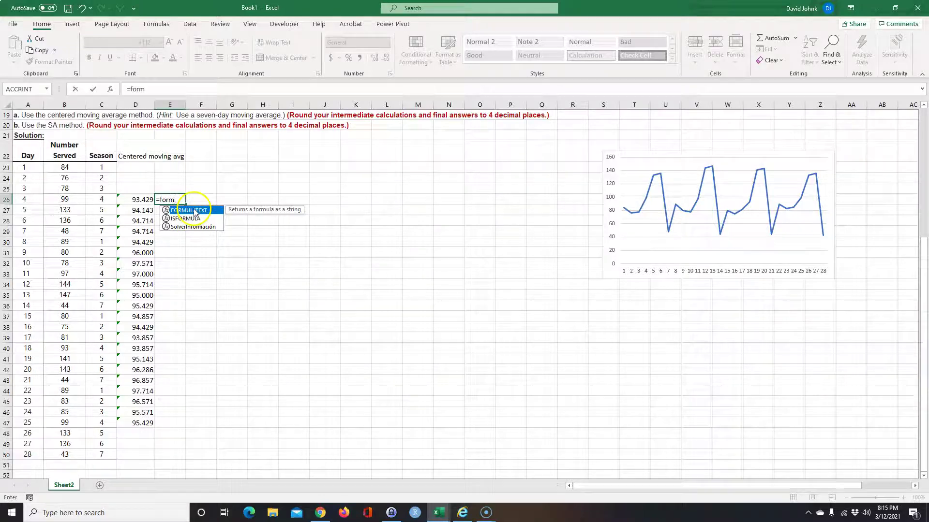
{"action": "key", "text": "Tab"}
{"action": "left_click", "coordinate": [147, 198]}
{"action": "key", "text": "Return"}
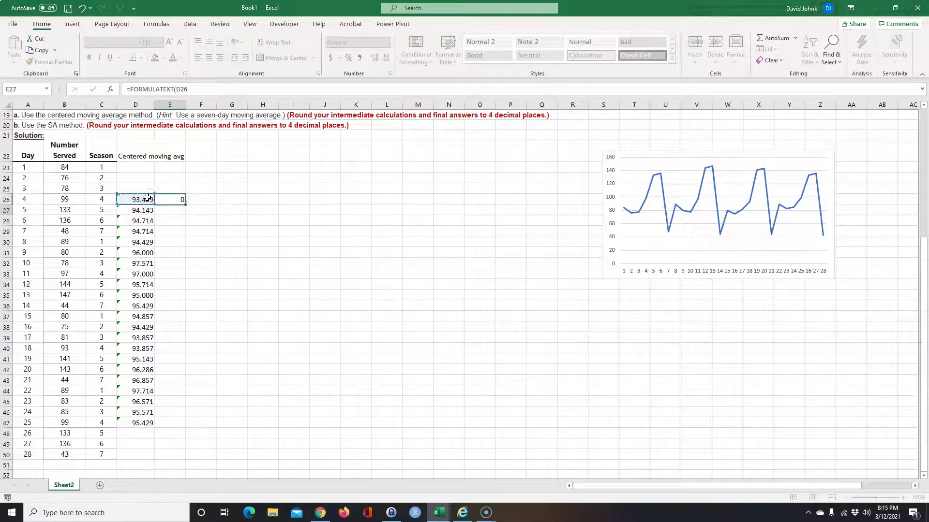
Apply the Season column's formatting to the column starting at D22 and show D26:D47 with three decimal places
{"action": "left_click_drag", "start_coordinate": [100, 153], "coordinate": [93, 453]}
{"action": "left_click", "coordinate": [50, 61]}
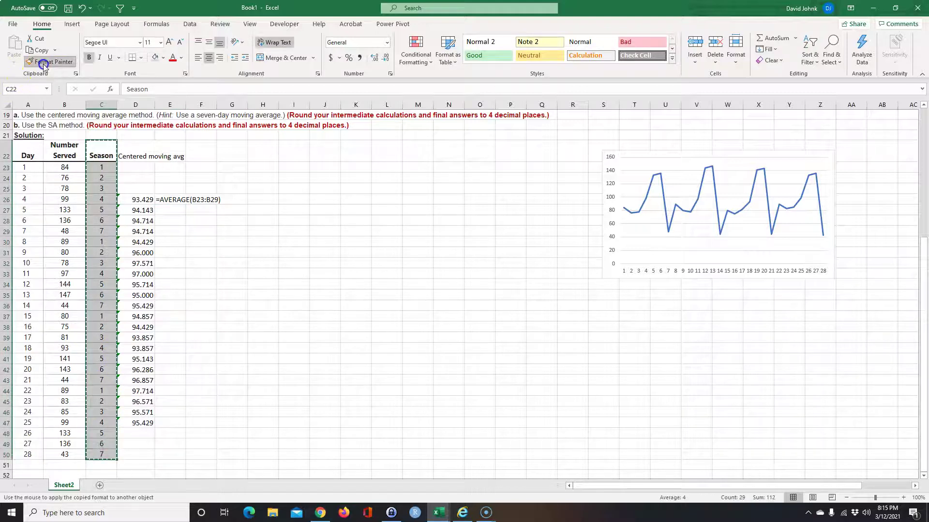
{"action": "left_click", "coordinate": [138, 156]}
{"action": "left_click", "coordinate": [200, 275]}
{"action": "left_click_drag", "start_coordinate": [135, 210], "coordinate": [135, 433]}
{"action": "triple_click", "coordinate": [374, 57]}
{"action": "left_click", "coordinate": [295, 272]}
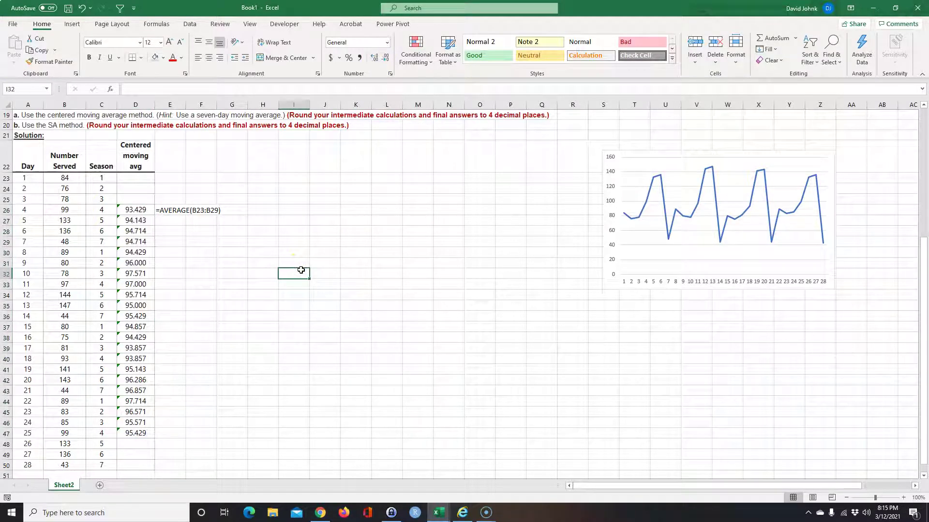
Fill the formula text from E26 down to E47, clear the surplus entries in E48:E50, and open D47 to check its range
{"action": "left_click", "coordinate": [164, 210]}
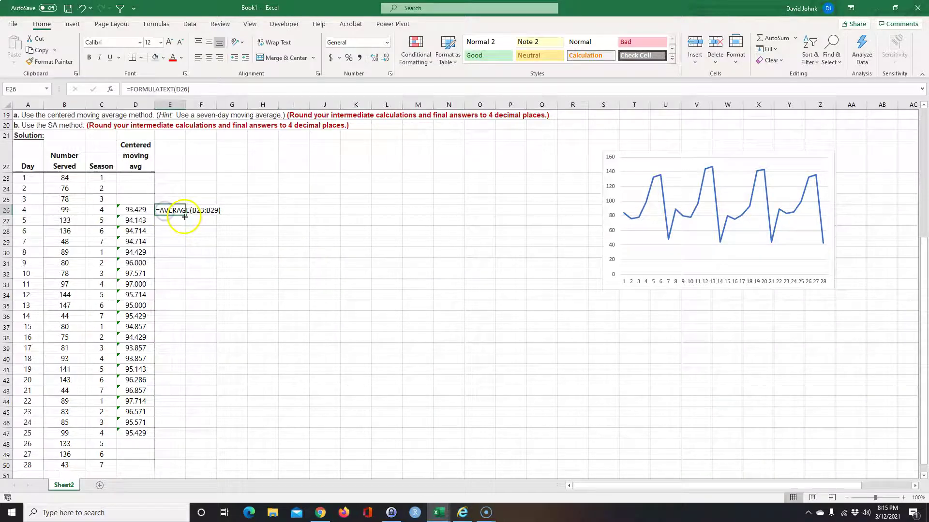
{"action": "double_click", "coordinate": [186, 217]}
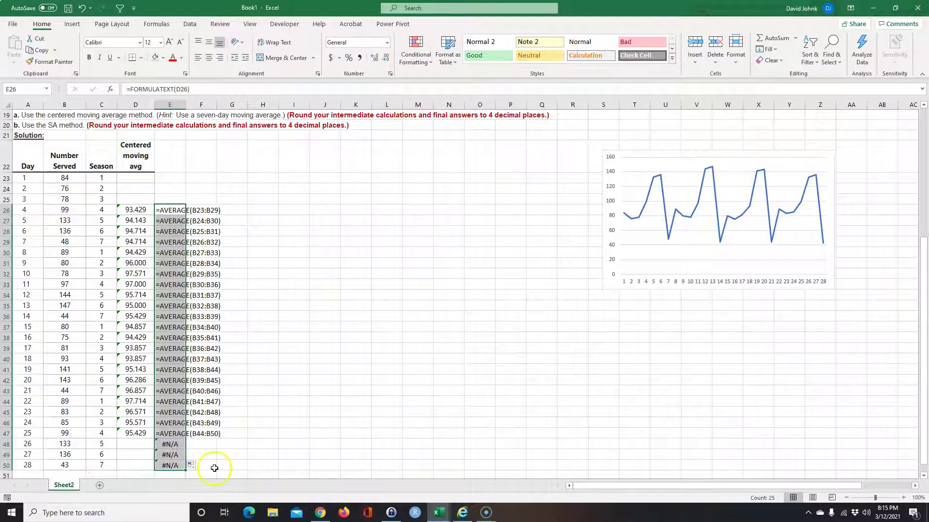
{"action": "scroll", "coordinate": [249, 447], "scroll_direction": "down", "scroll_amount": 3}
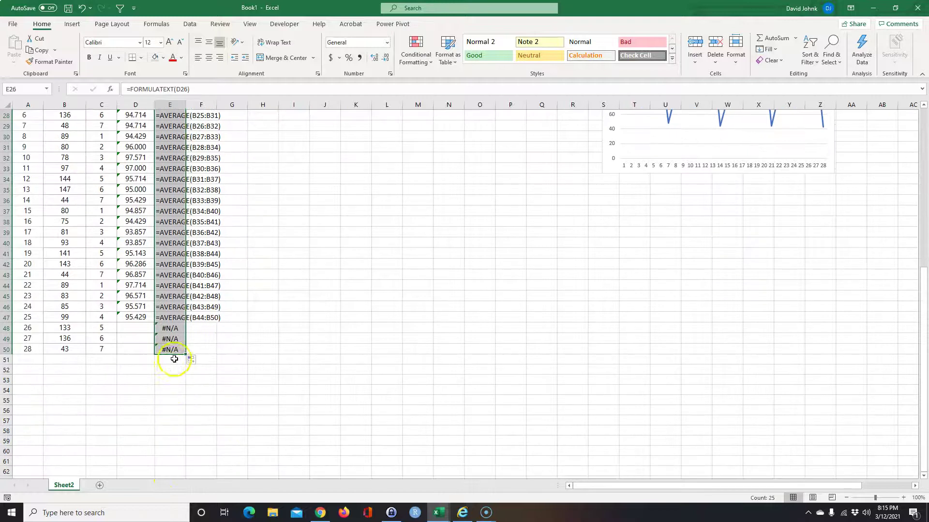
{"action": "left_click", "coordinate": [175, 359]}
{"action": "left_click_drag", "start_coordinate": [185, 365], "coordinate": [185, 329]}
{"action": "double_click", "coordinate": [134, 317]}
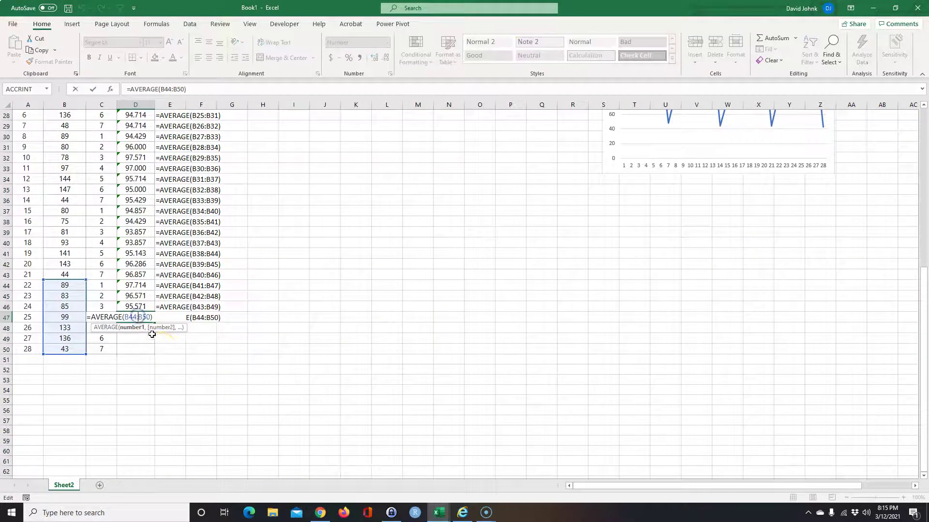
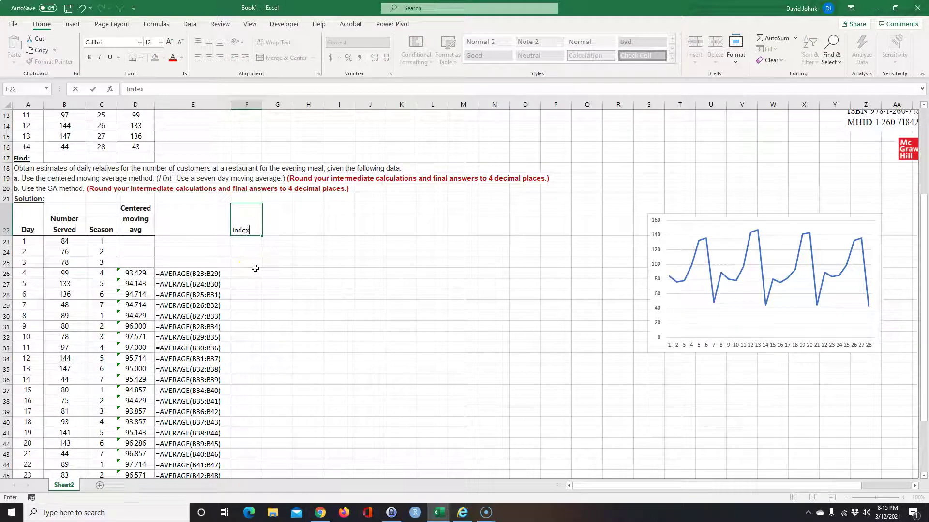
Enter the heading "Index" in F22 and apply the centered moving average column's formatting to column F from there
{"action": "key", "text": "Return"}
{"action": "left_click", "coordinate": [138, 229]}
{"action": "left_click_drag", "start_coordinate": [139, 228], "coordinate": [143, 455]}
{"action": "left_click", "coordinate": [50, 66]}
{"action": "left_click", "coordinate": [245, 151]}
{"action": "scroll", "coordinate": [267, 294], "scroll_direction": "up", "scroll_amount": 2}
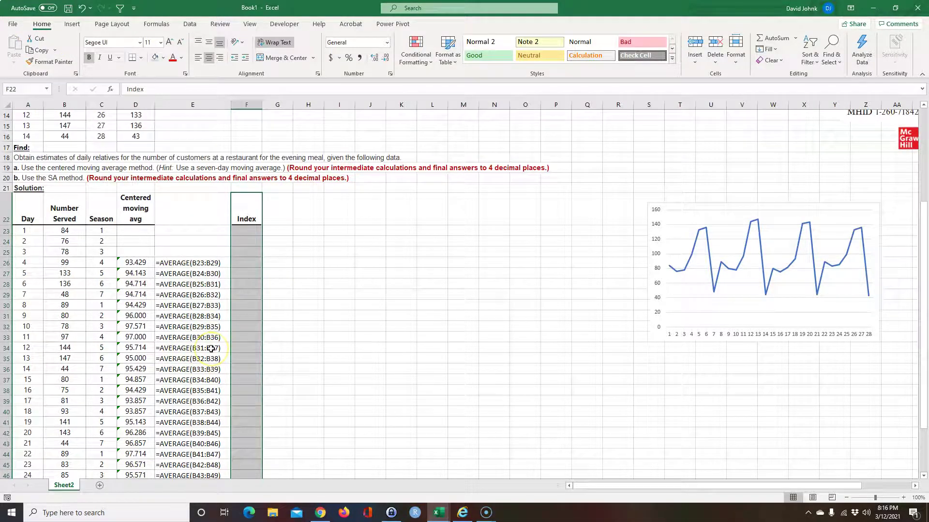
Calculate day 4's index in F26 with the formula =B26/D26
{"action": "left_click", "coordinate": [246, 266]}
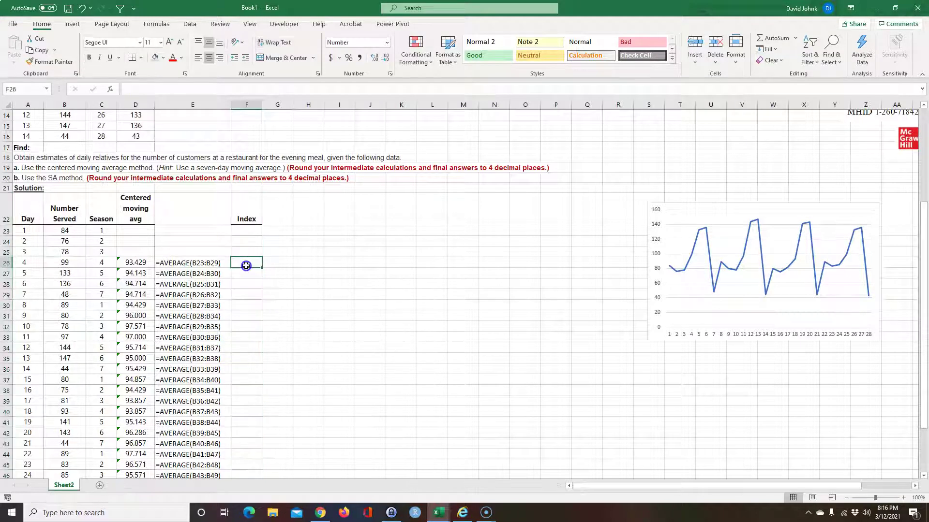
{"action": "left_click", "coordinate": [64, 262]}
{"action": "left_click", "coordinate": [249, 263]}
{"action": "type", "text": "="}
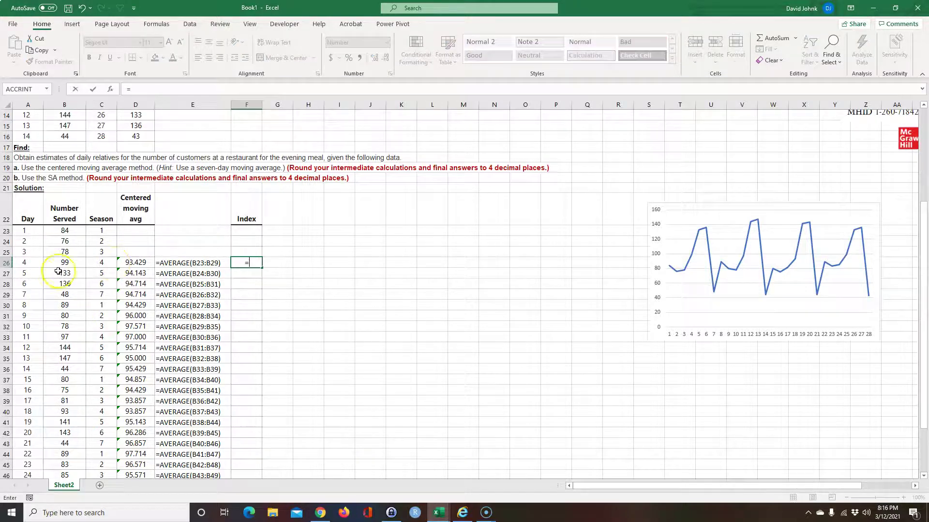
{"action": "left_click", "coordinate": [57, 262]}
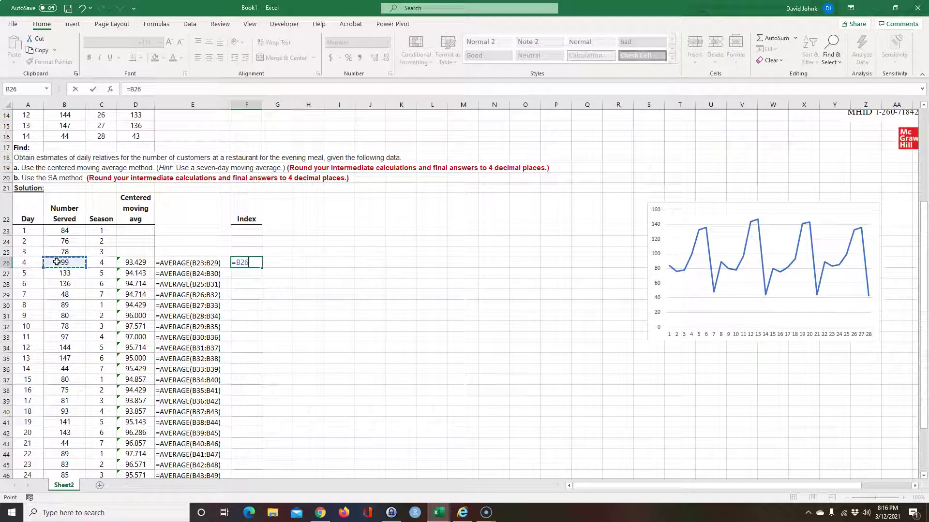
{"action": "left_click", "coordinate": [132, 262]}
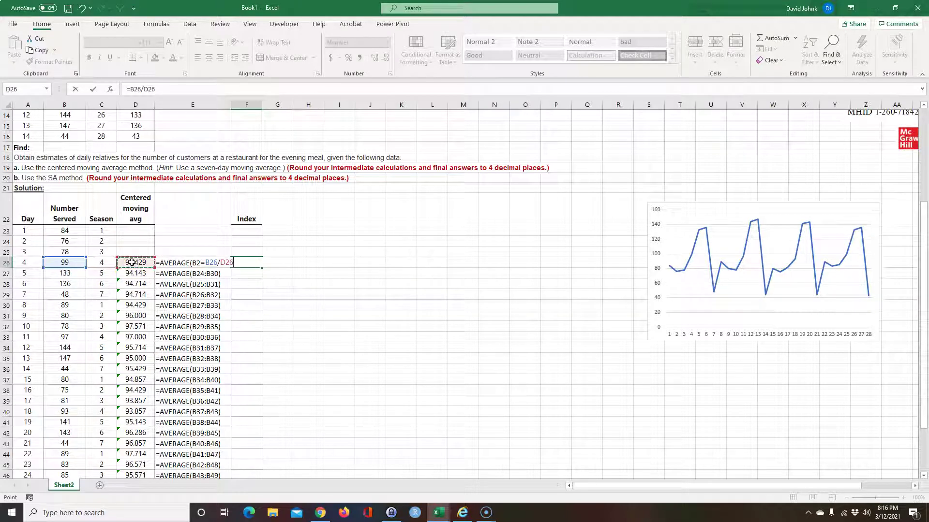
{"action": "key", "text": "Return"}
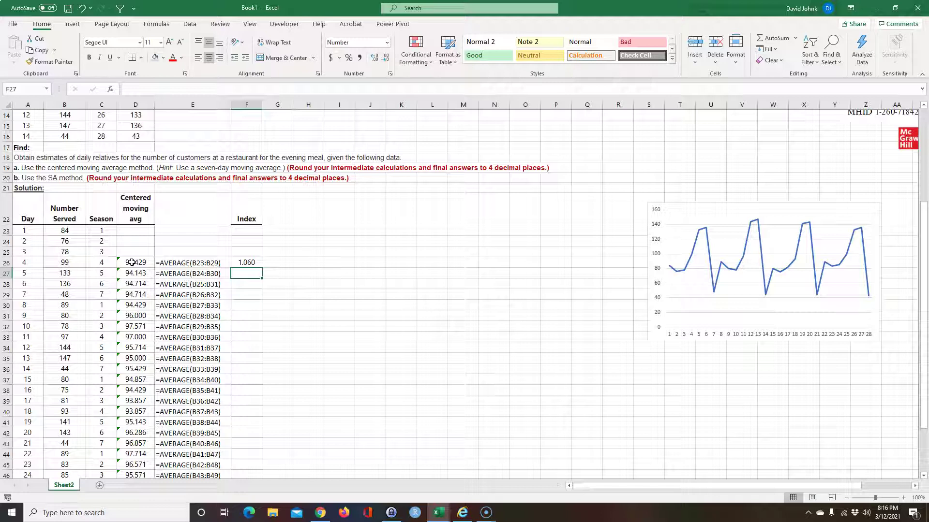
Show the index in F26 with five decimal places and fill it down to F47
{"action": "left_click", "coordinate": [246, 262]}
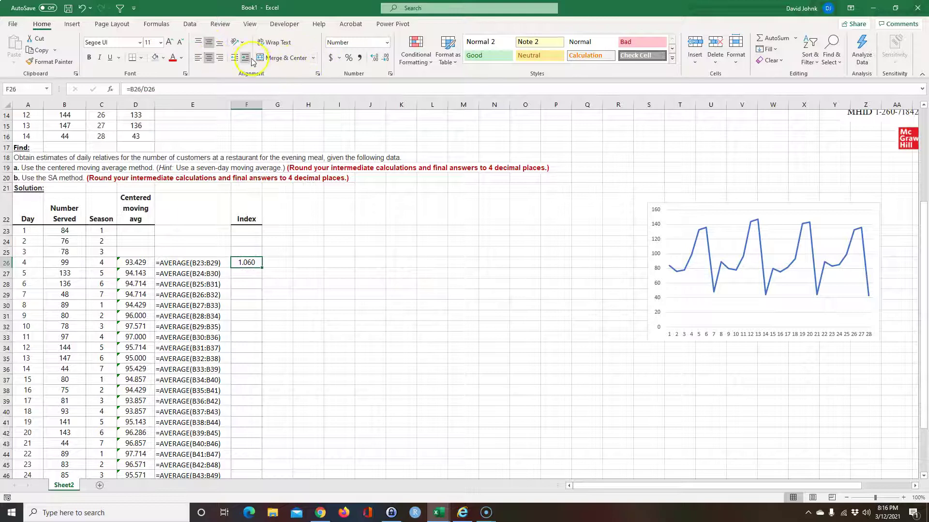
{"action": "left_click", "coordinate": [374, 58]}
{"action": "left_click", "coordinate": [374, 57]}
{"action": "left_click", "coordinate": [302, 305]}
{"action": "left_click", "coordinate": [248, 265]}
{"action": "left_click_drag", "start_coordinate": [263, 268], "coordinate": [252, 454]}
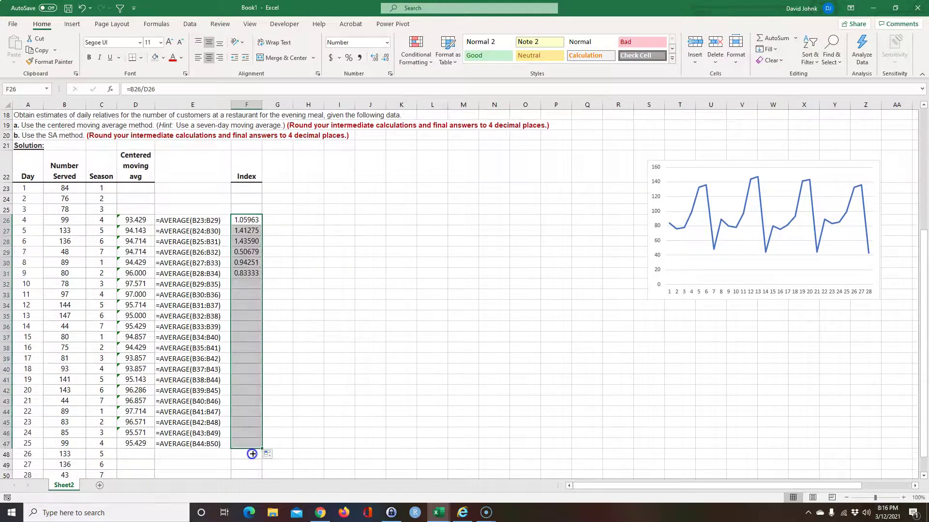
Copy the formula-text cell E26 to G26 so it displays the index formula of F26
{"action": "left_click", "coordinate": [177, 220]}
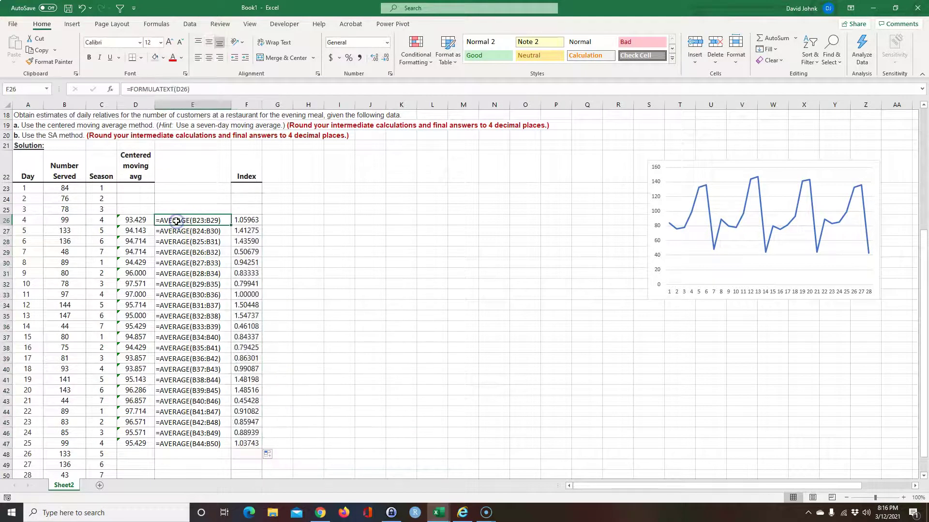
{"action": "key", "text": "ctrl+c"}
{"action": "left_click", "coordinate": [286, 220]}
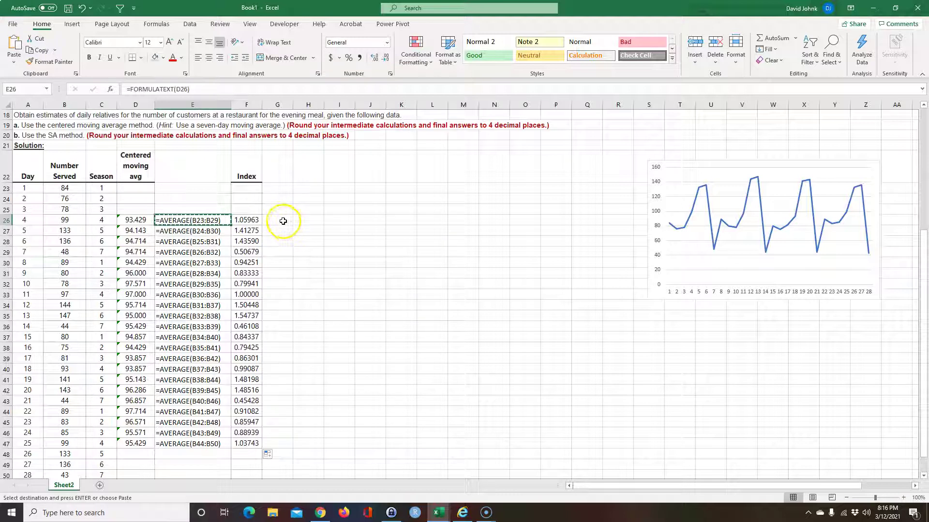
{"action": "key", "text": "ctrl+v"}
{"action": "left_click", "coordinate": [315, 285]}
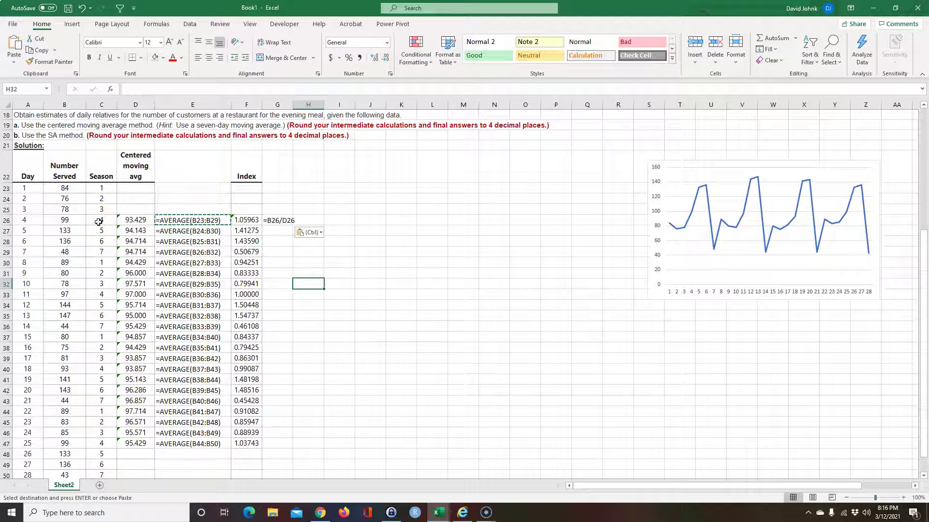
Insert a scatter chart plotting the index values in F26:F47 against the seasons in C26:C47
{"action": "left_click_drag", "start_coordinate": [100, 221], "coordinate": [103, 439]}
{"action": "left_click_drag", "start_coordinate": [245, 220], "coordinate": [240, 443]}
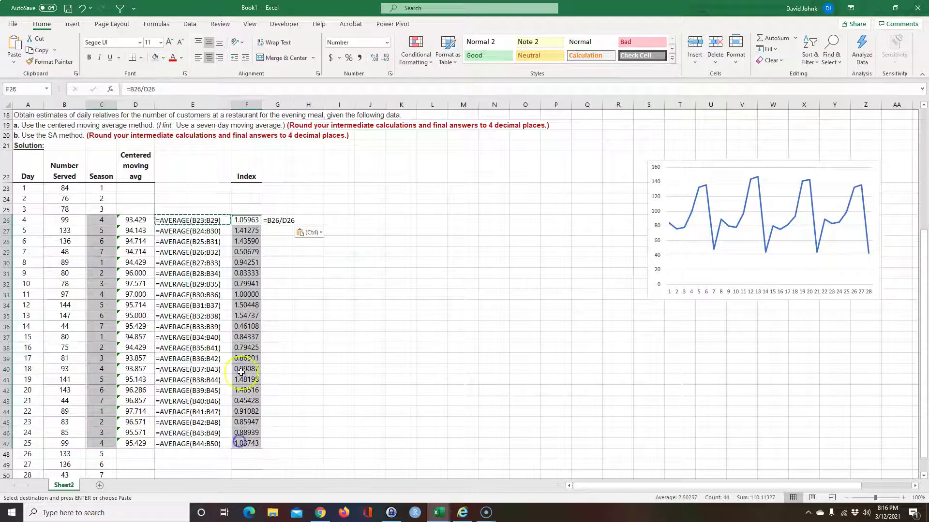
{"action": "left_click", "coordinate": [71, 24]}
{"action": "left_click", "coordinate": [429, 59]}
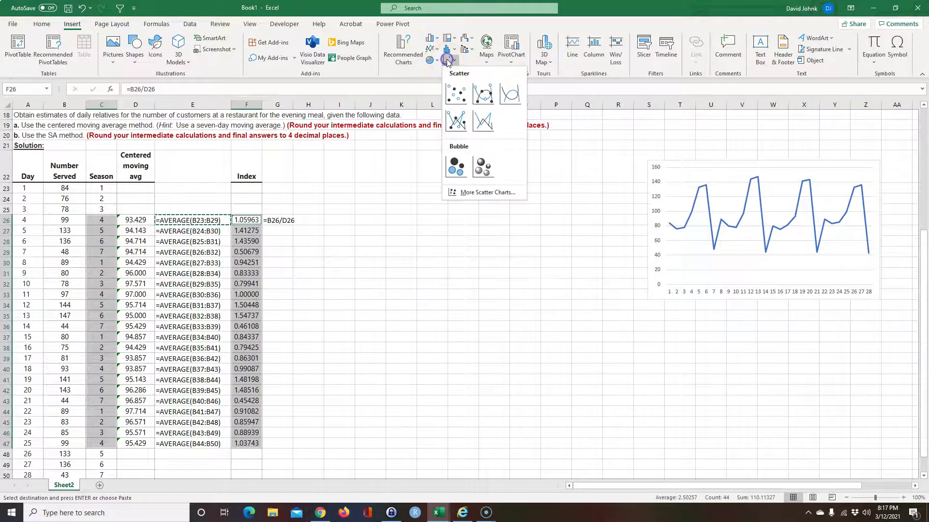
{"action": "left_click", "coordinate": [454, 90]}
Remove the scatter chart's title and enlarge the chart slightly in the space between the table and the line chart
{"action": "left_click_drag", "start_coordinate": [421, 242], "coordinate": [454, 186]}
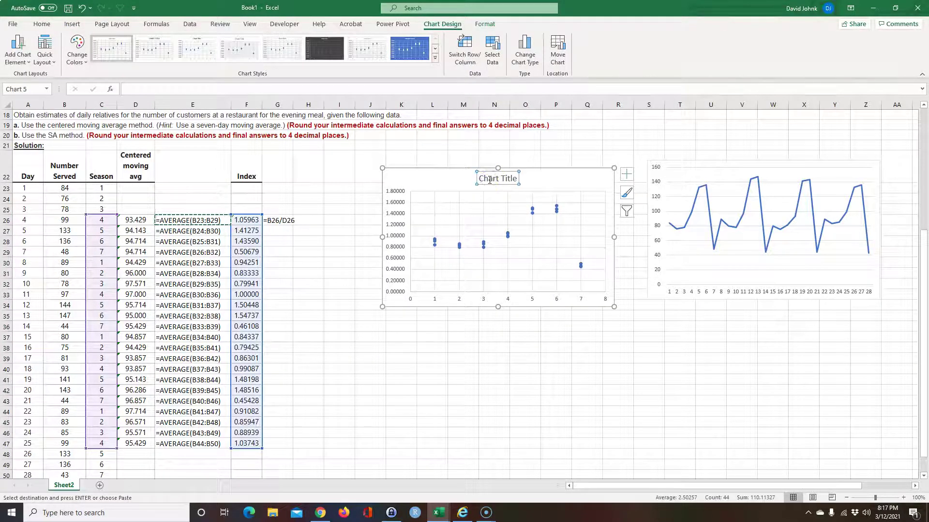
{"action": "key", "text": "Delete"}
{"action": "left_click", "coordinate": [467, 347]}
{"action": "left_click", "coordinate": [461, 265]}
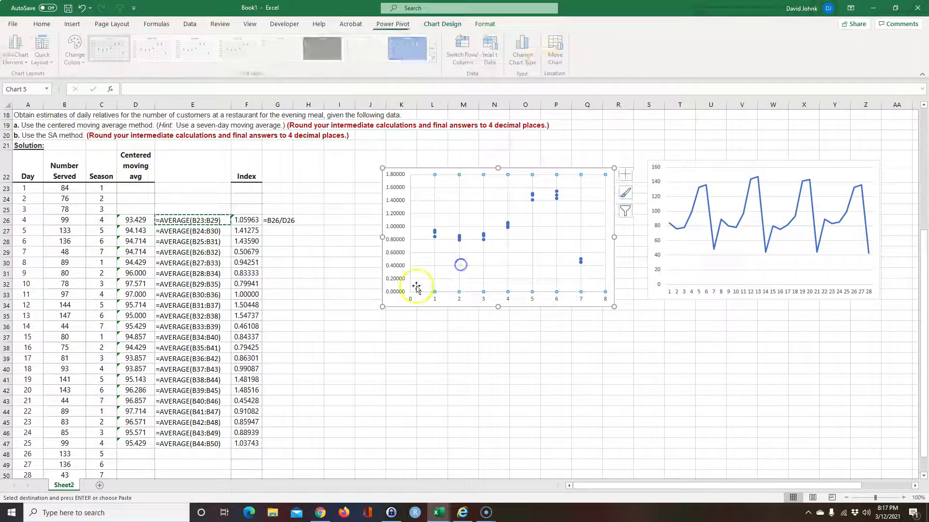
{"action": "left_click_drag", "start_coordinate": [382, 307], "coordinate": [352, 317]}
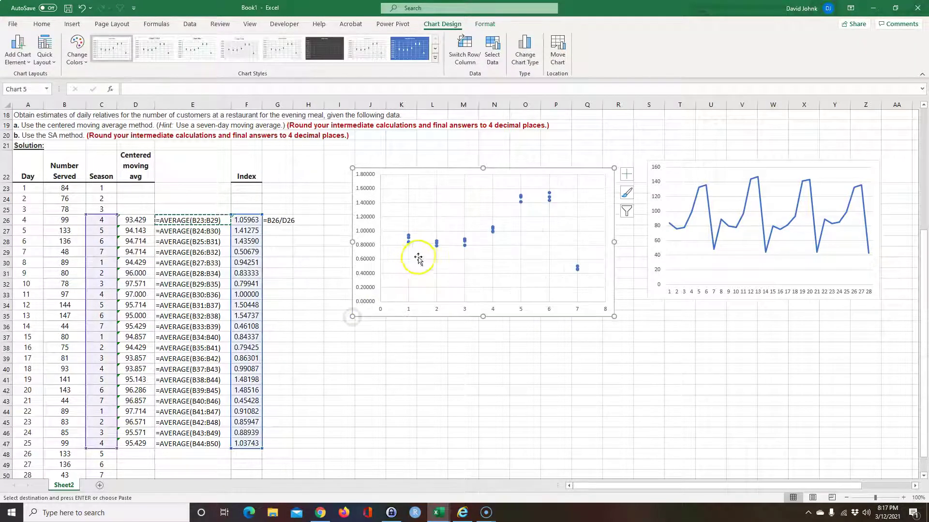
{"action": "mouse_move", "coordinate": [411, 245]}
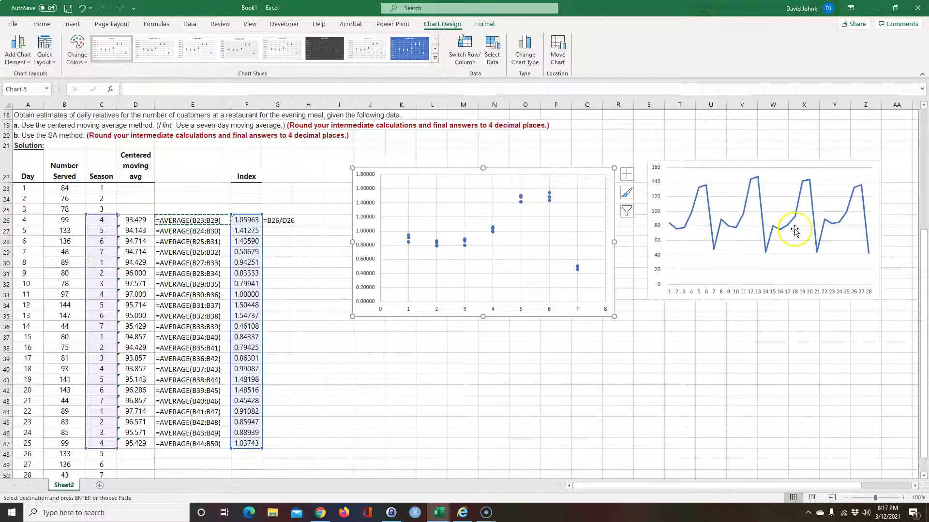
{"action": "left_click", "coordinate": [556, 369]}
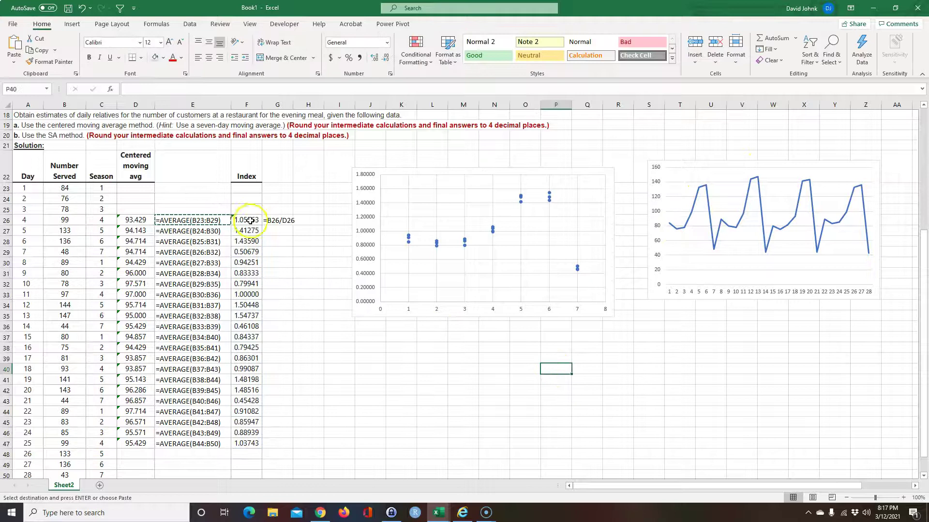
Move the scatter chart up to about row 21, directly beside the line chart
{"action": "left_click", "coordinate": [380, 176]}
{"action": "left_click_drag", "start_coordinate": [529, 311], "coordinate": [561, 291]}
{"action": "left_click", "coordinate": [493, 358]}
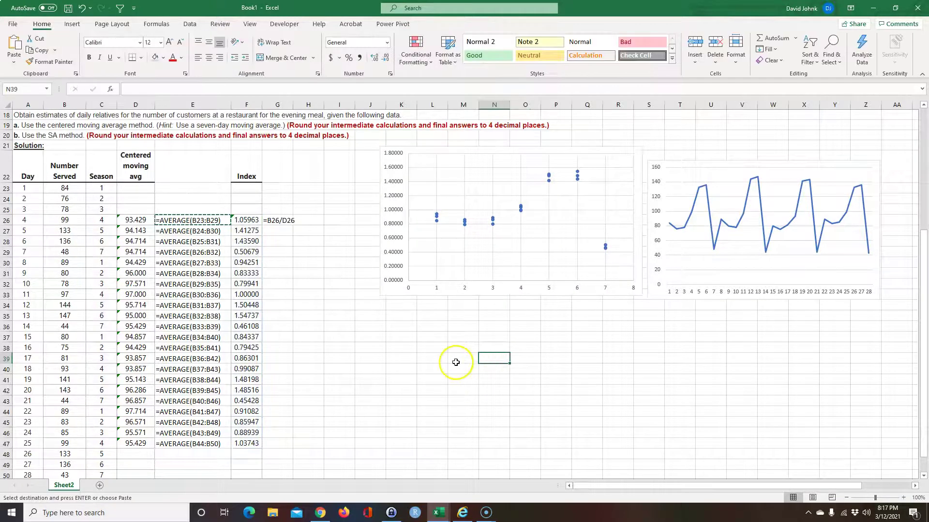
Widen column G to fit its formula text and enter the headings "Season" in H22 and "Relatives" in I22
{"action": "left_click", "coordinate": [278, 220]}
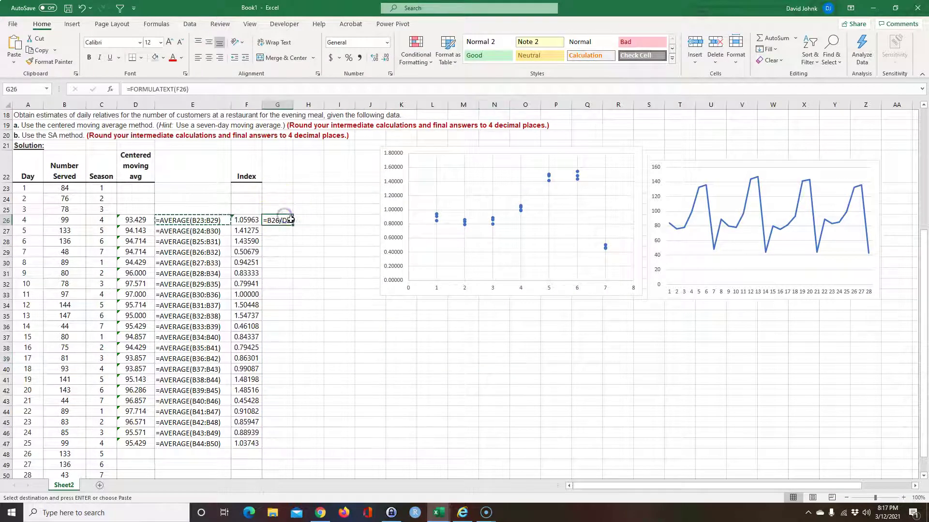
{"action": "left_click_drag", "start_coordinate": [293, 104], "coordinate": [301, 105]}
{"action": "left_click", "coordinate": [313, 169]}
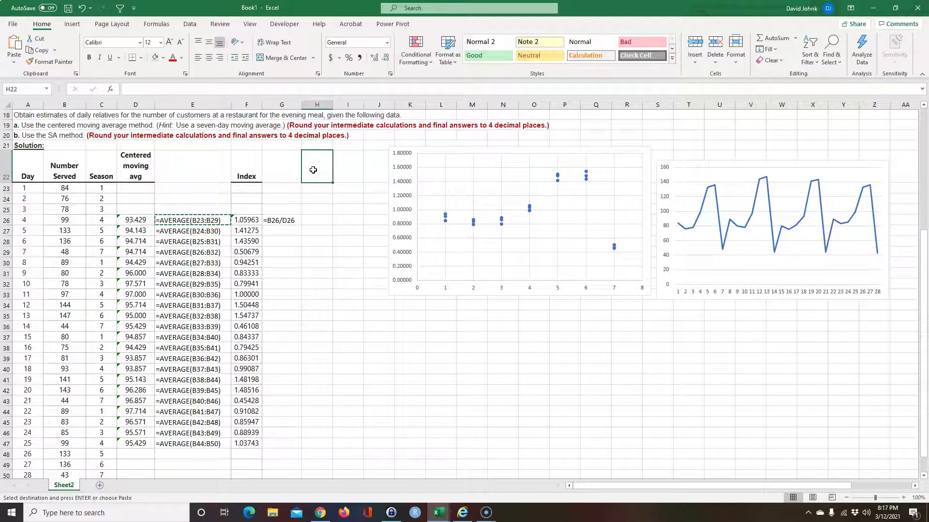
{"action": "type", "text": "R"}
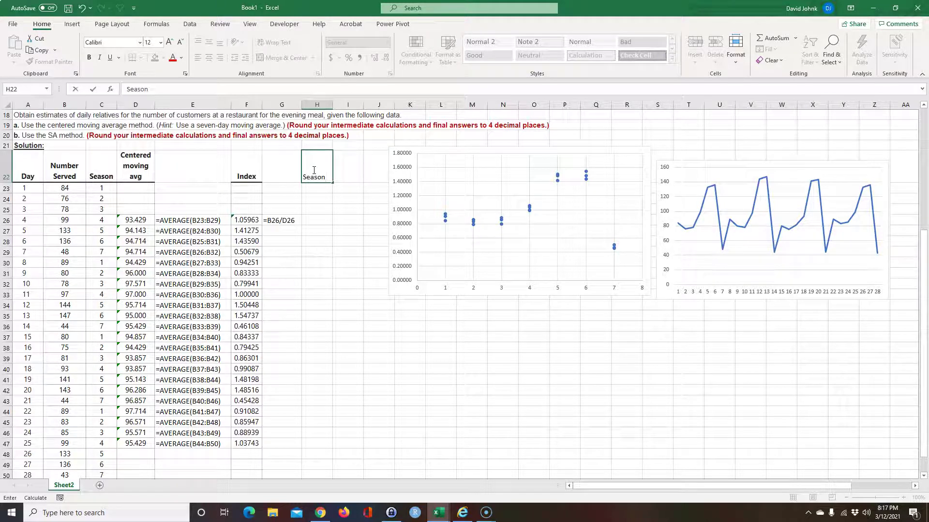
{"action": "key", "text": "Return"}
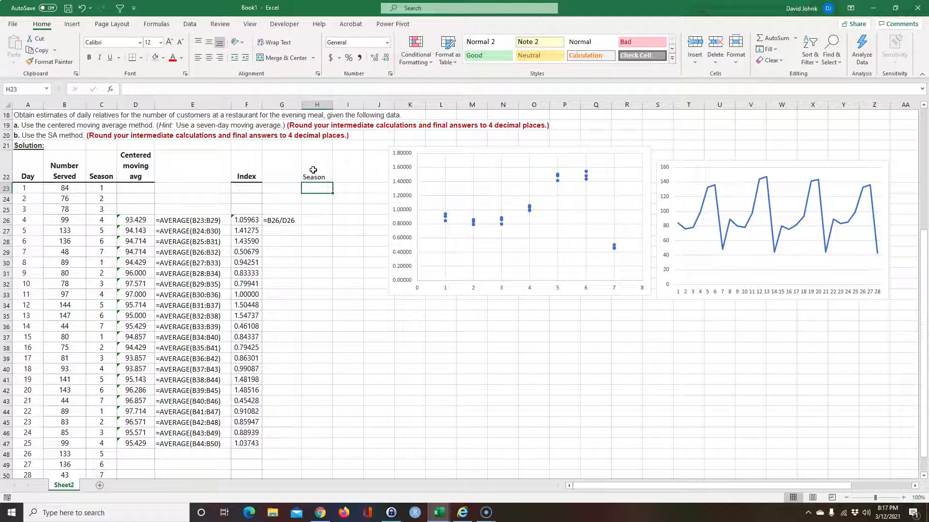
{"action": "key", "text": "Up"}
{"action": "key", "text": "Right"}
{"action": "type", "text": "Re"}
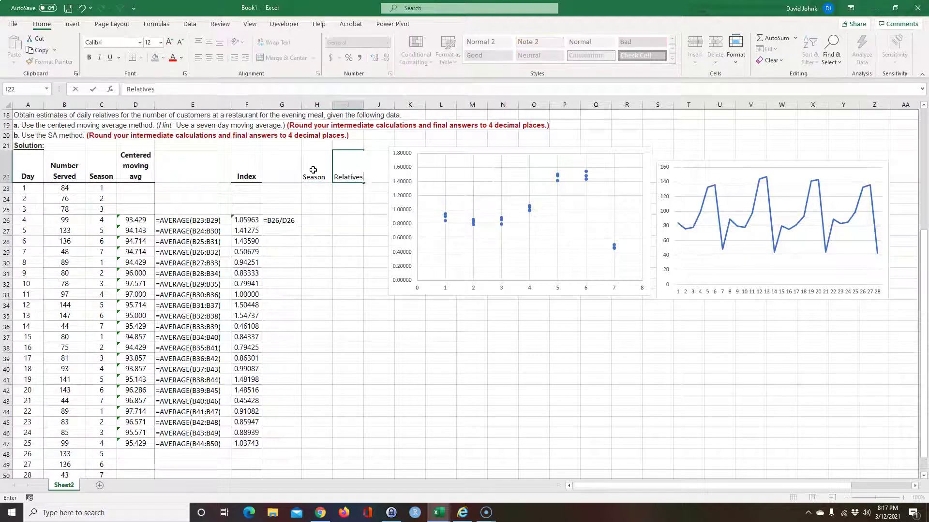
{"action": "key", "text": "Return"}
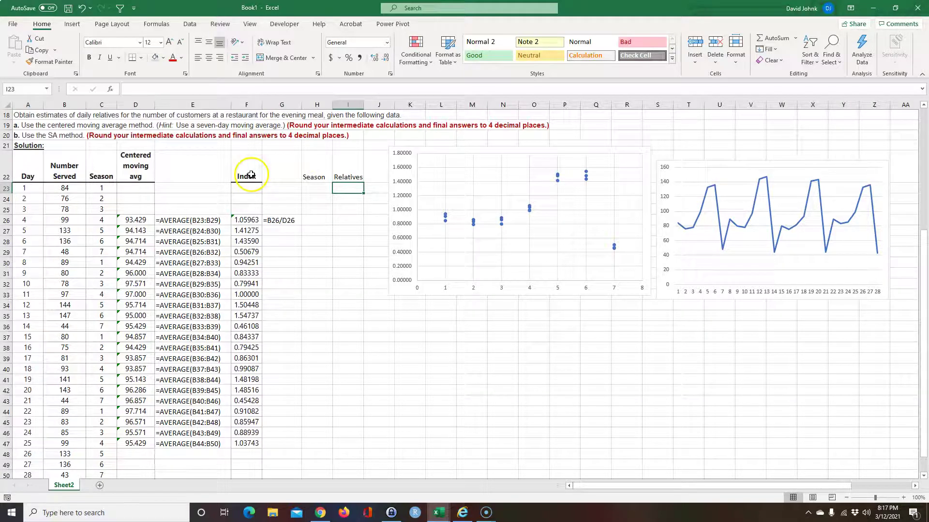
Copy the season numbers 1 to 7 from C23:C29 to the cells starting at H23
{"action": "left_click_drag", "start_coordinate": [102, 188], "coordinate": [103, 250]}
{"action": "key", "text": "ctrl+c"}
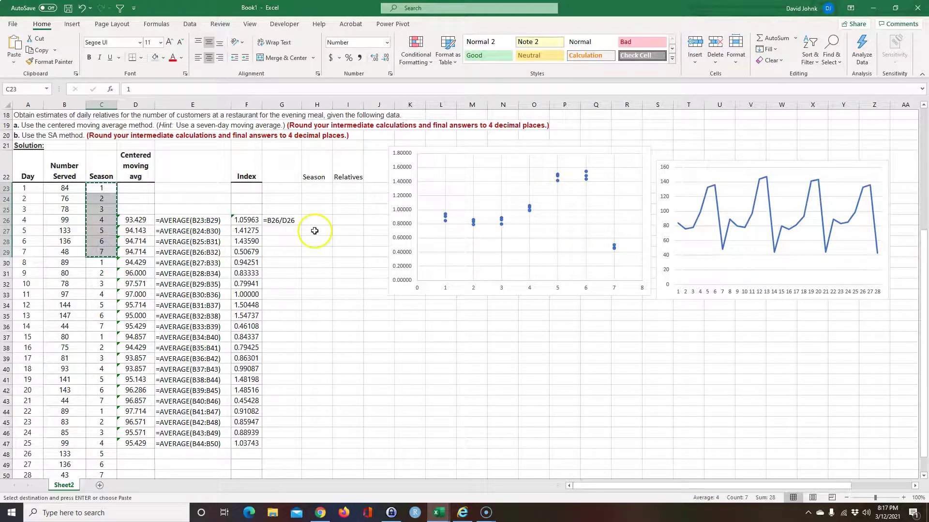
{"action": "left_click", "coordinate": [318, 189]}
{"action": "key", "text": "ctrl+v"}
Apply the formatting of C22:C29 to H22:I29 and widen column I so the "Relatives" heading fits on one line
{"action": "left_click_drag", "start_coordinate": [102, 173], "coordinate": [100, 249]}
{"action": "left_click", "coordinate": [49, 62]}
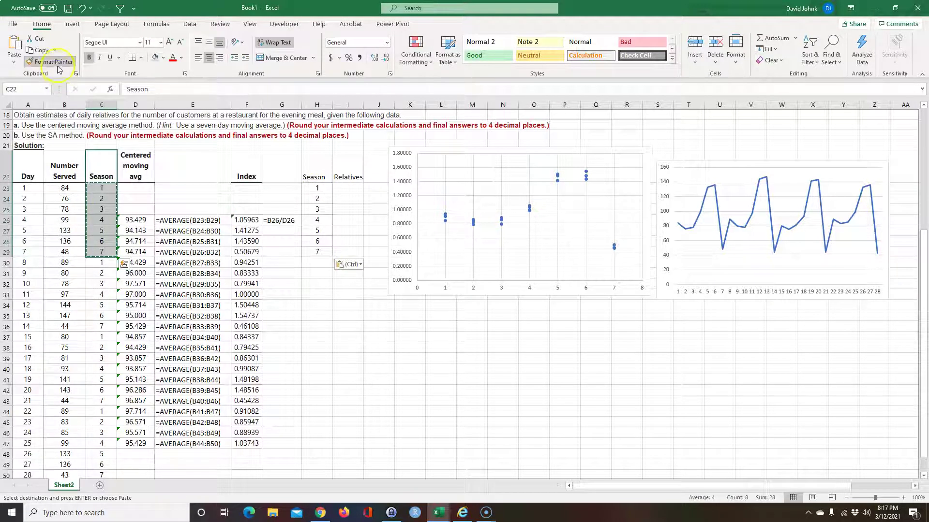
{"action": "mouse_move", "coordinate": [319, 174]}
{"action": "left_mouse_down"}
{"action": "mouse_move", "coordinate": [312, 181]}
{"action": "mouse_move", "coordinate": [337, 215]}
{"action": "mouse_move", "coordinate": [346, 252]}
{"action": "left_mouse_up"}
{"action": "left_click", "coordinate": [347, 337]}
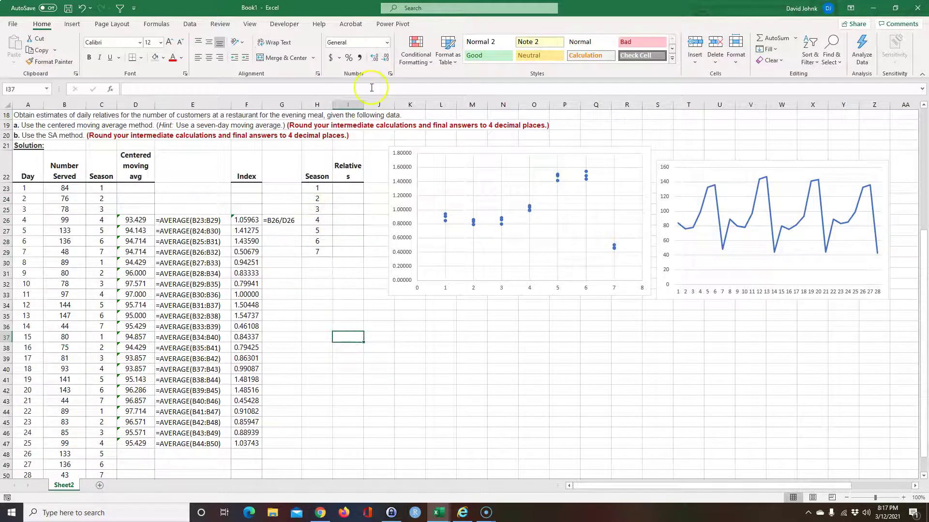
{"action": "left_click_drag", "start_coordinate": [364, 104], "coordinate": [378, 103]}
{"action": "left_click", "coordinate": [350, 315]}
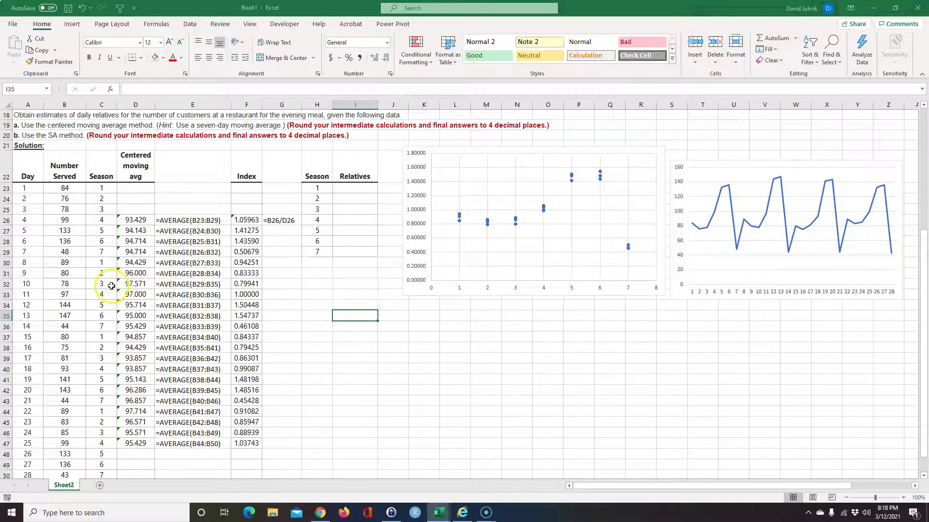
Shade the season 4 index cells F26, F33, F40 and F47 light gray
{"action": "left_click", "coordinate": [101, 220]}
{"action": "left_click", "coordinate": [248, 218]}
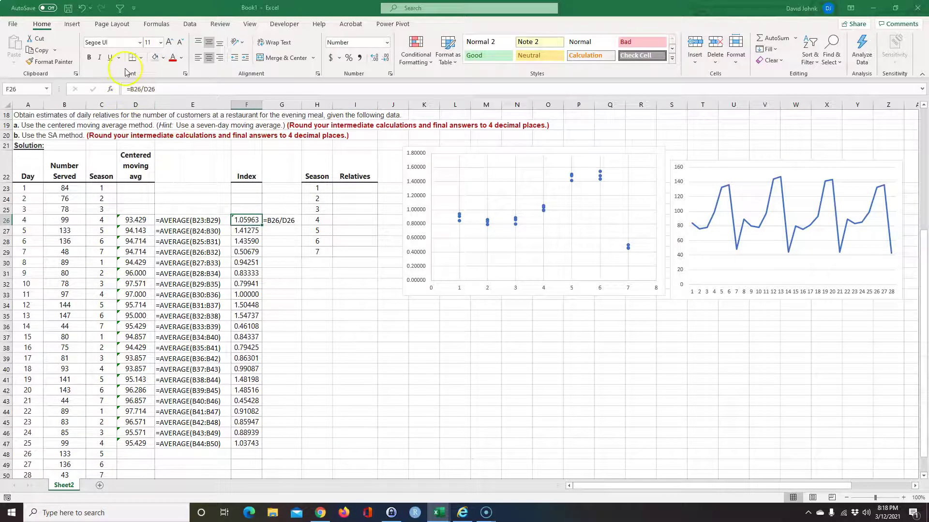
{"action": "left_click", "coordinate": [155, 59]}
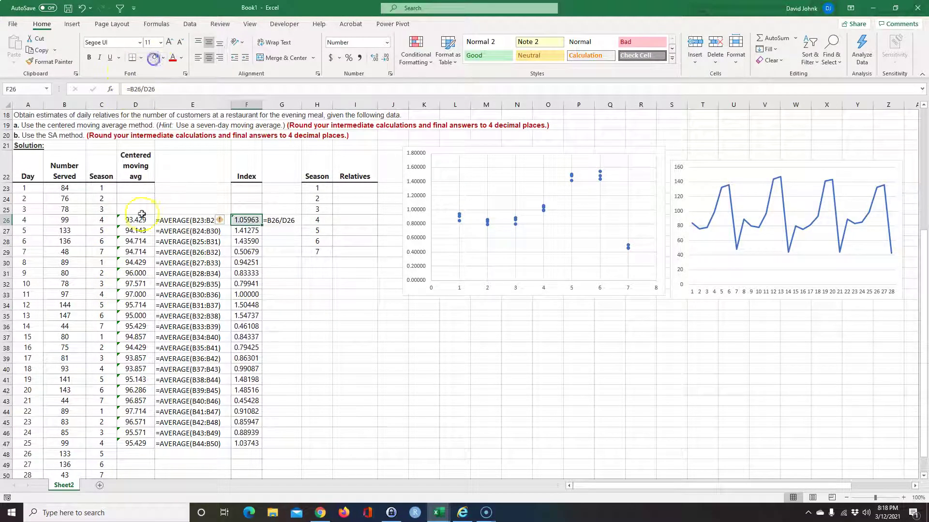
{"action": "left_click", "coordinate": [101, 294]}
{"action": "left_click", "coordinate": [242, 294]}
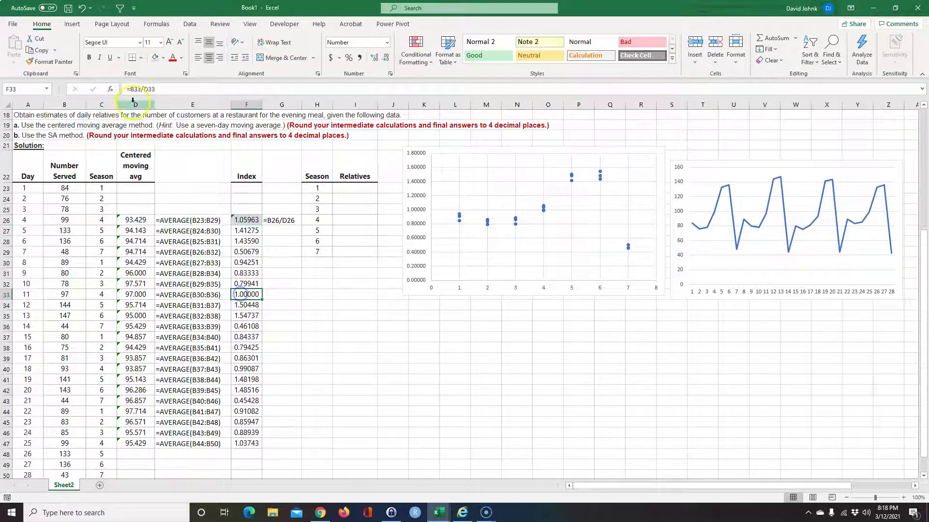
{"action": "left_click", "coordinate": [160, 61]}
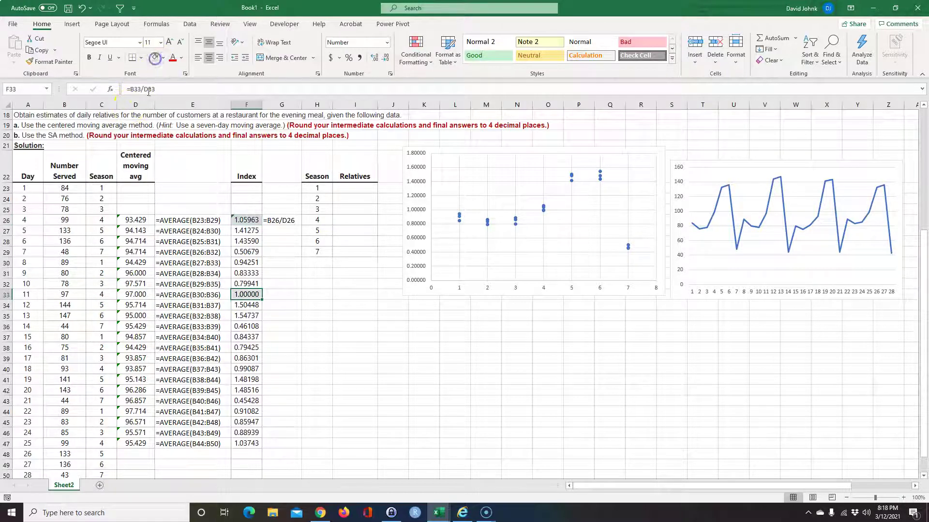
{"action": "left_click", "coordinate": [102, 368]}
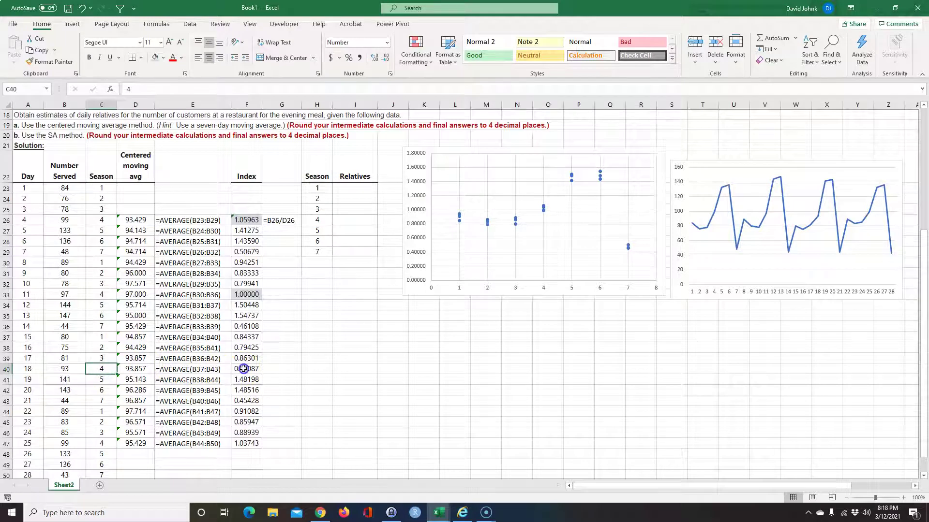
{"action": "left_click", "coordinate": [244, 369]}
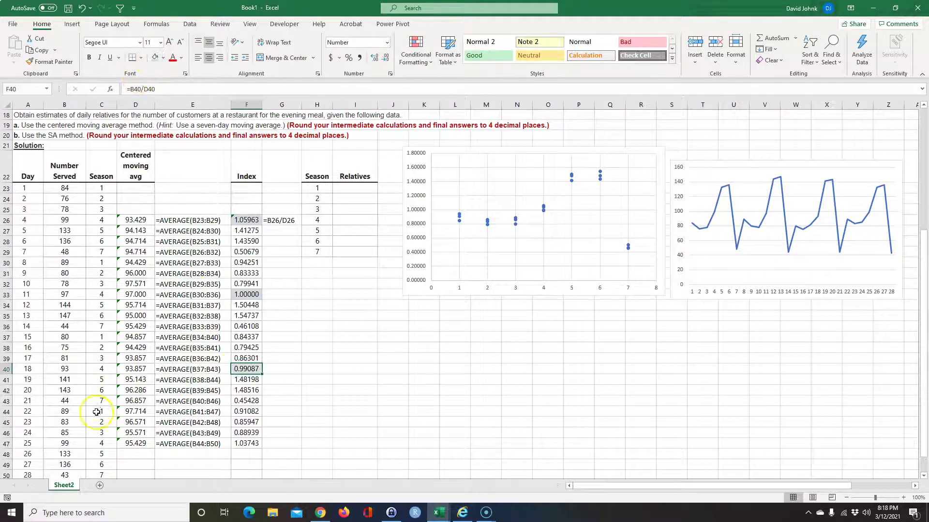
{"action": "left_click", "coordinate": [246, 442], "text": "ctrl"}
{"action": "left_click", "coordinate": [155, 58]}
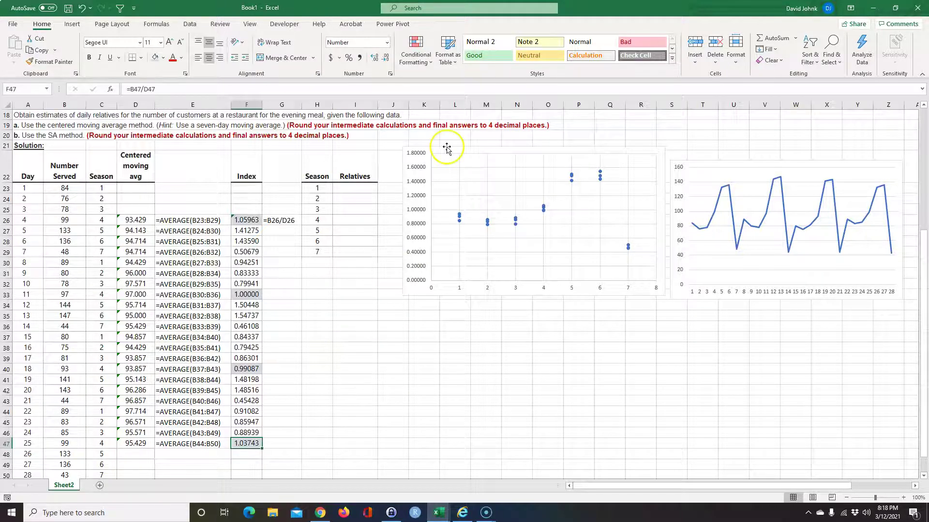
Move the scatter chart below the line chart and narrow it to about the line chart's width
{"action": "left_click", "coordinate": [443, 287]}
{"action": "left_click_drag", "start_coordinate": [443, 287], "coordinate": [710, 446]}
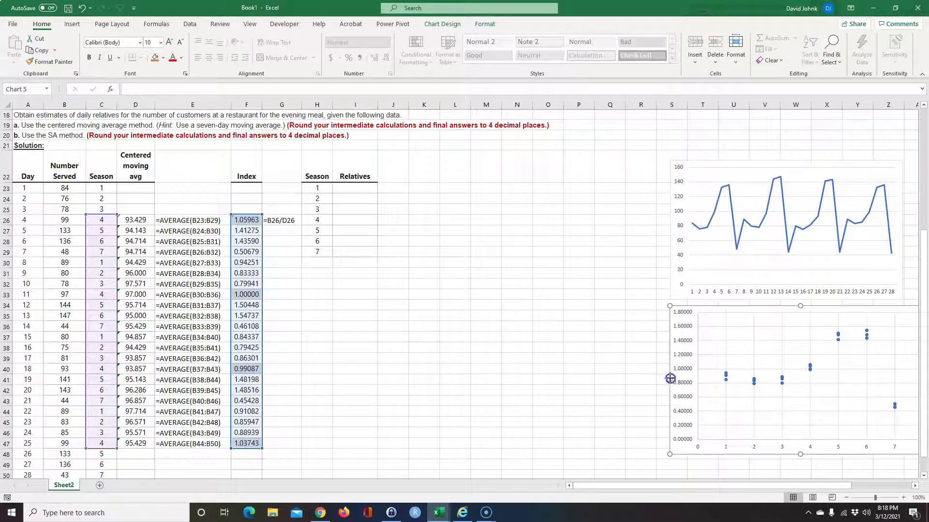
{"action": "left_click_drag", "start_coordinate": [670, 379], "coordinate": [717, 379]}
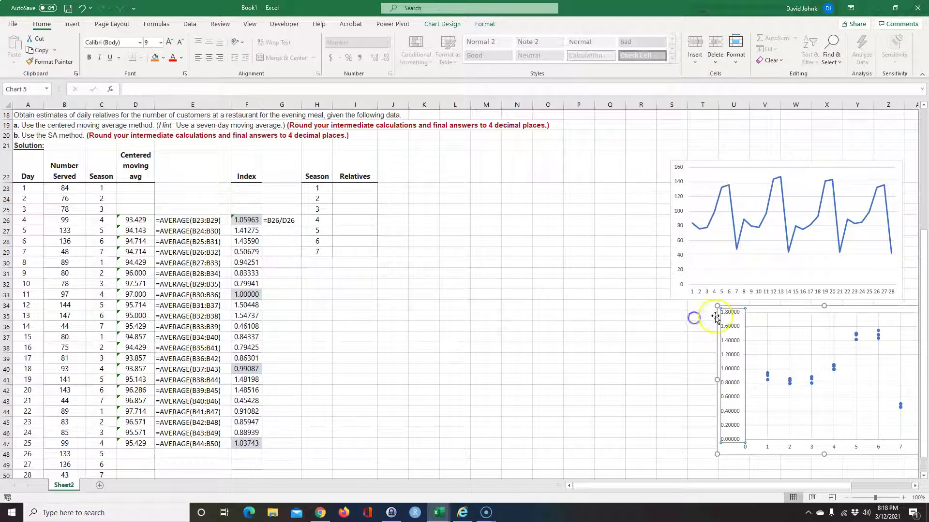
{"action": "left_click_drag", "start_coordinate": [731, 448], "coordinate": [687, 449]}
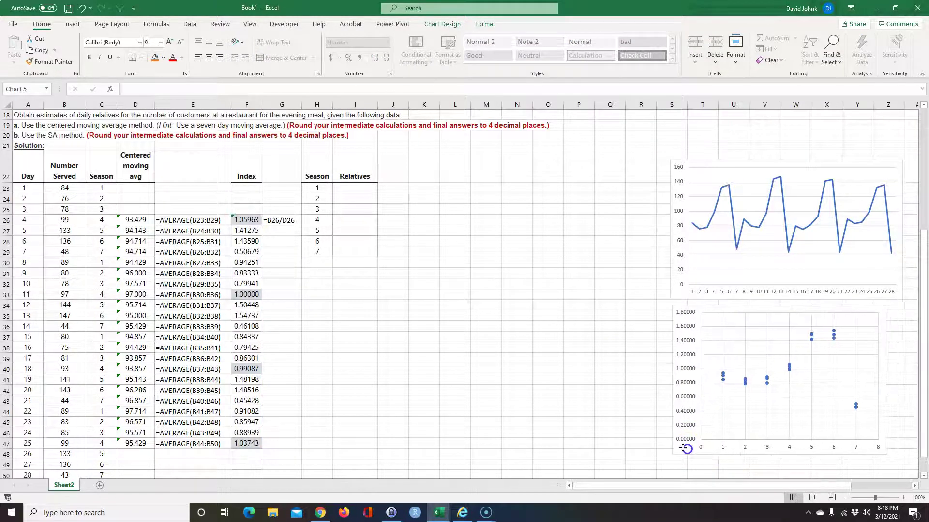
Start a SUMIF formula in I23 with the season range C26:C47 and H24 as the criterion
{"action": "left_click", "coordinate": [338, 188]}
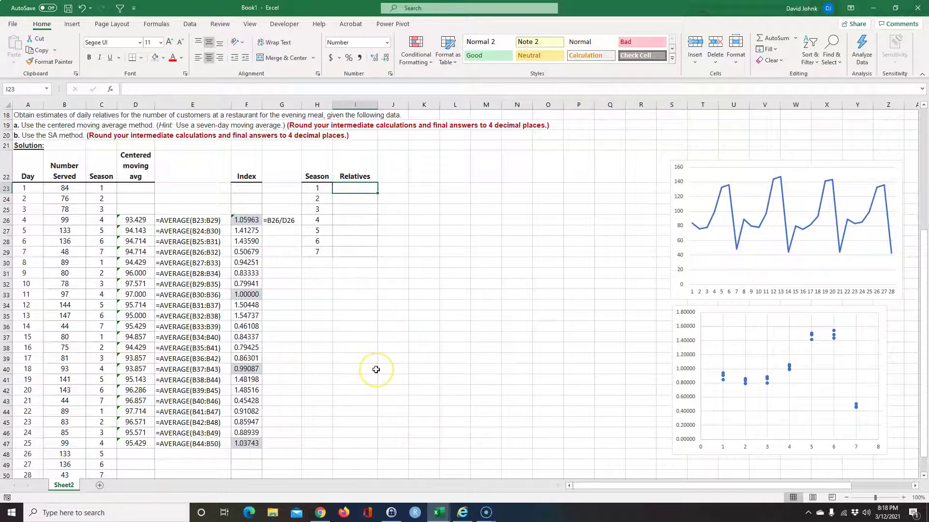
{"action": "type", "text": "=sum"}
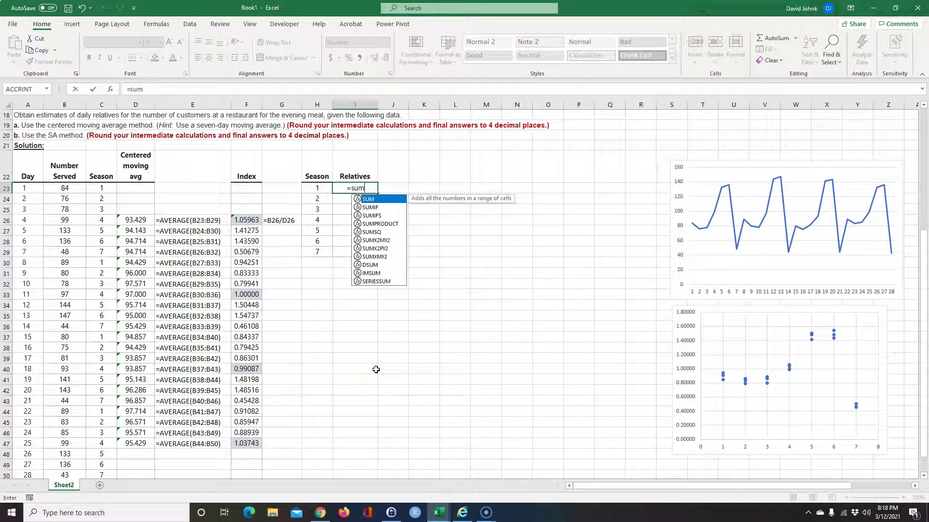
{"action": "type", "text": "i"}
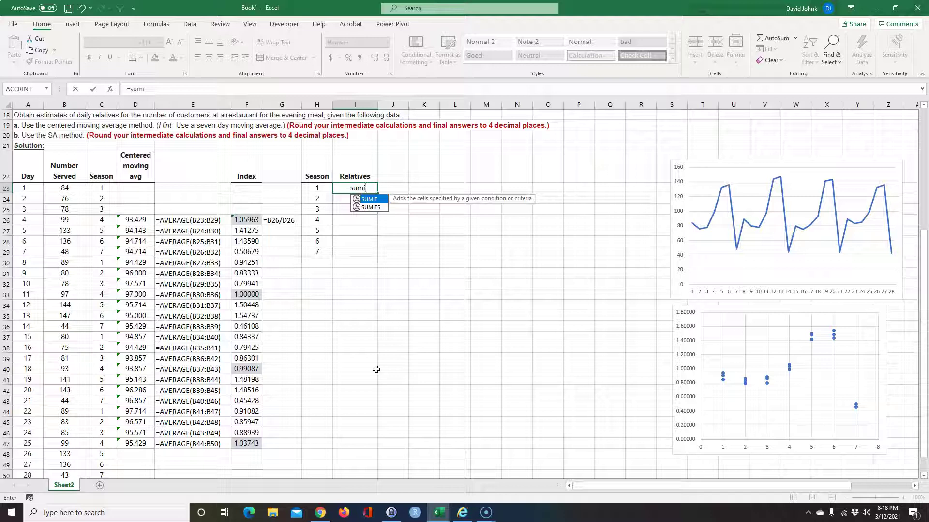
{"action": "type", "text": "f("}
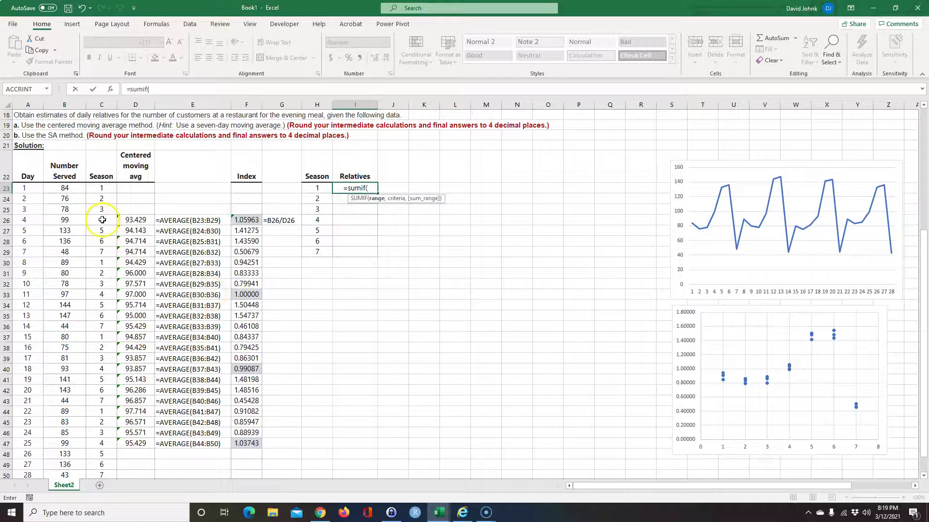
{"action": "left_click_drag", "start_coordinate": [102, 220], "coordinate": [95, 280]}
{"action": "left_click_drag", "start_coordinate": [104, 413], "coordinate": [103, 443]}
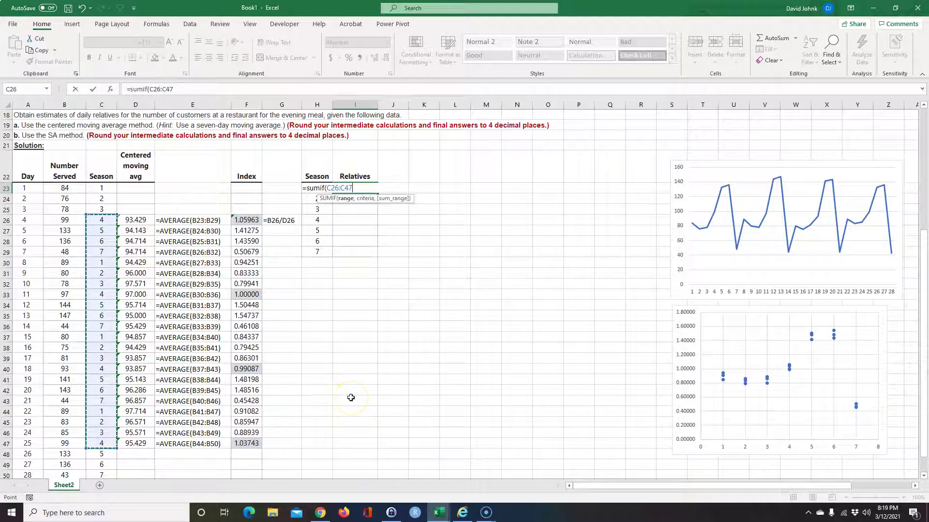
{"action": "type", "text": ","}
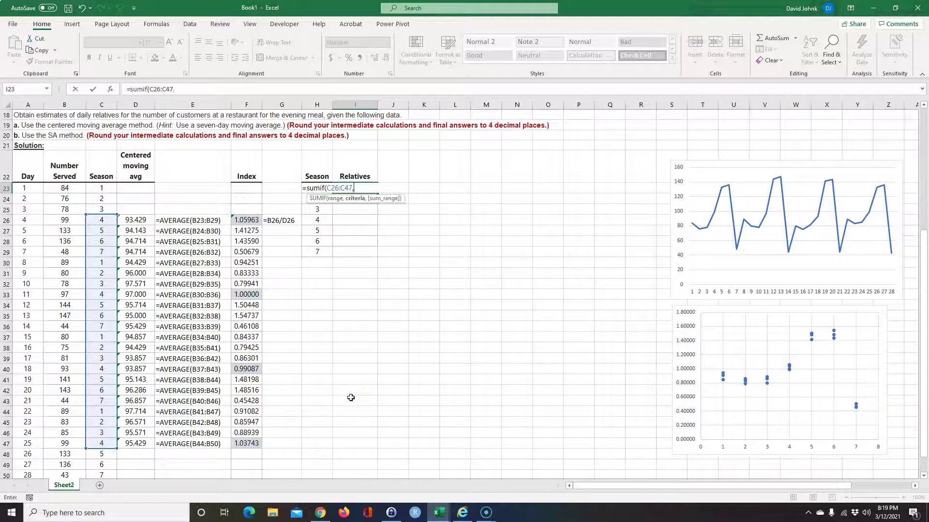
{"action": "left_click", "coordinate": [304, 199]}
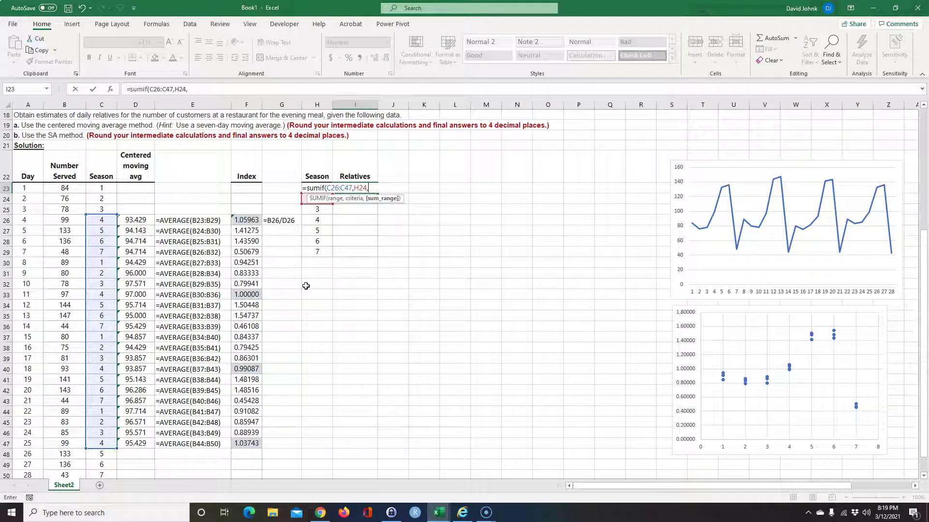
Complete the SUMIF in I23 with sum range F26:F47, making both the season and index ranges absolute
{"action": "type", "text": ","}
{"action": "left_click_drag", "start_coordinate": [247, 222], "coordinate": [245, 445]}
{"action": "key", "text": "F4"}
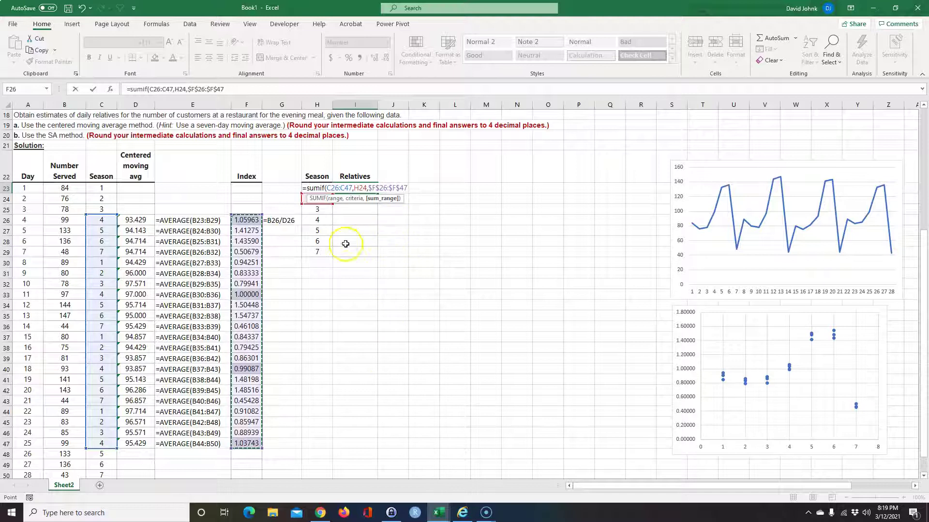
{"action": "left_click", "coordinate": [338, 189]}
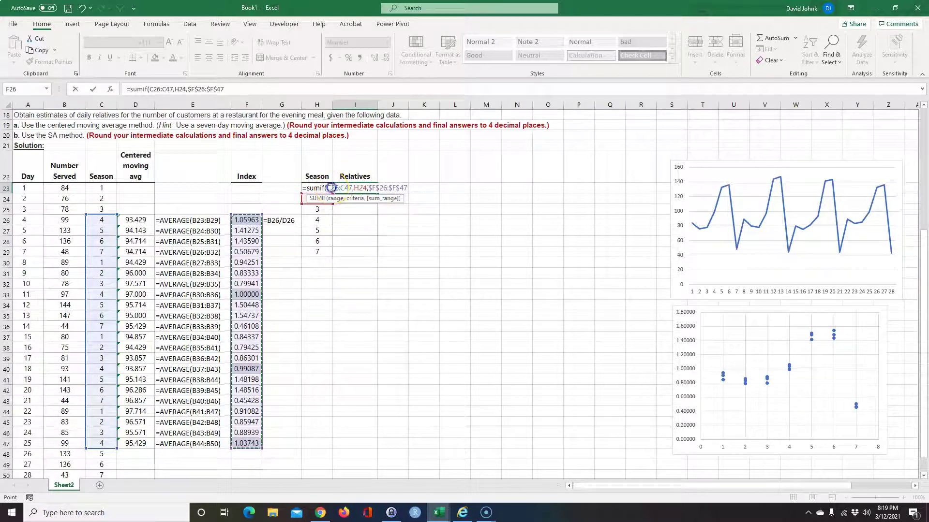
{"action": "key", "text": "F4"}
{"action": "left_click", "coordinate": [319, 188]}
{"action": "key", "text": "F4"}
{"action": "key", "text": "Return"}
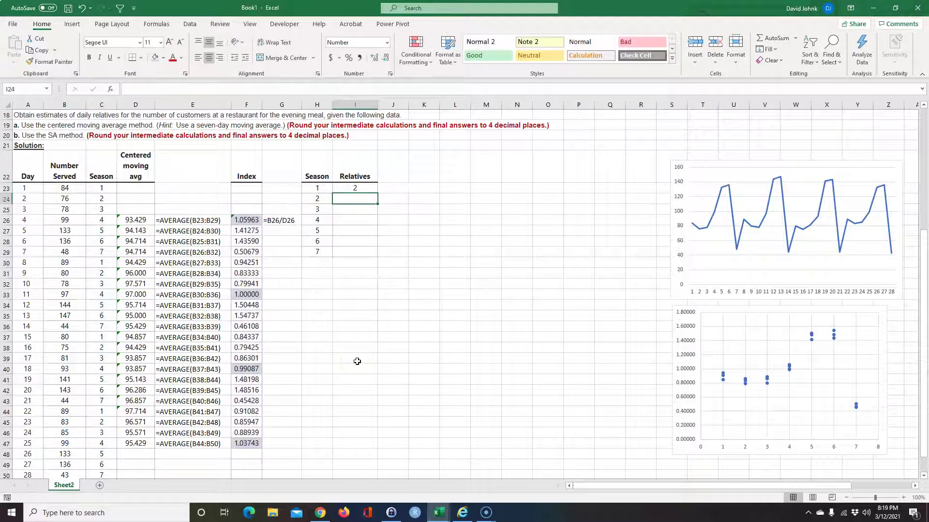
Show I23 with five decimal places and fill its SUMIF formula down to I29
{"action": "left_click", "coordinate": [368, 187]}
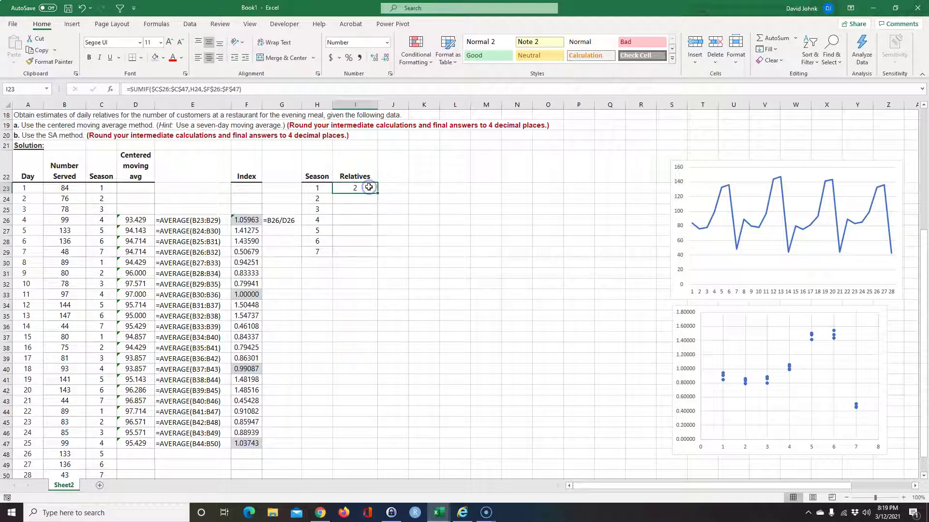
{"action": "left_click", "coordinate": [373, 62]}
{"action": "left_click", "coordinate": [325, 368]}
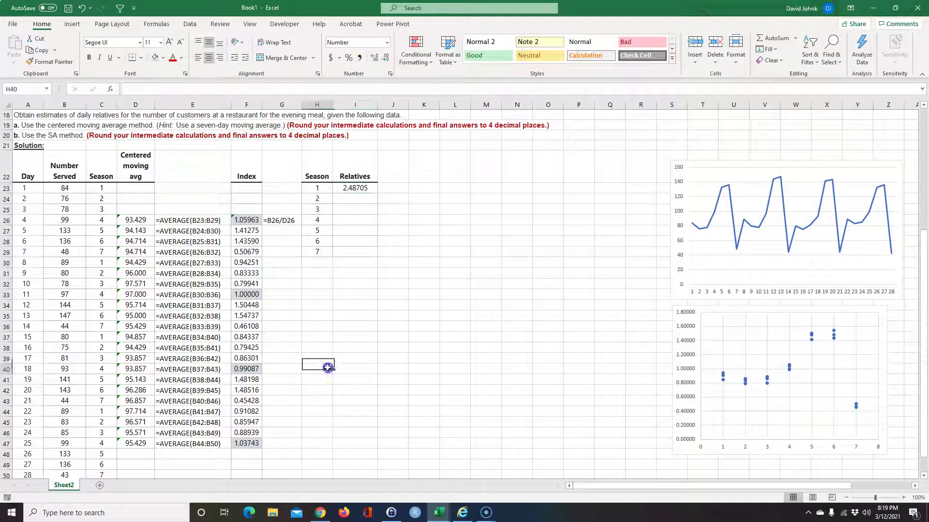
{"action": "double_click", "coordinate": [355, 188]}
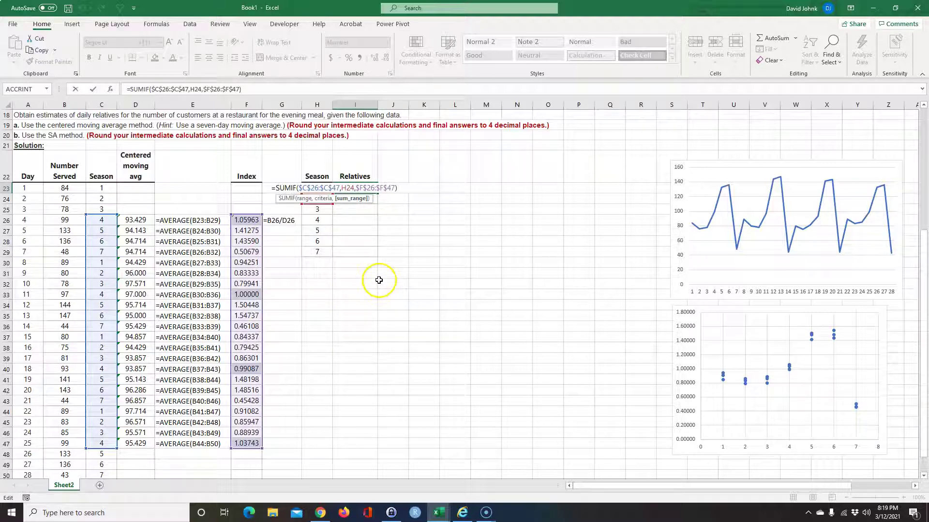
{"action": "key", "text": "Escape"}
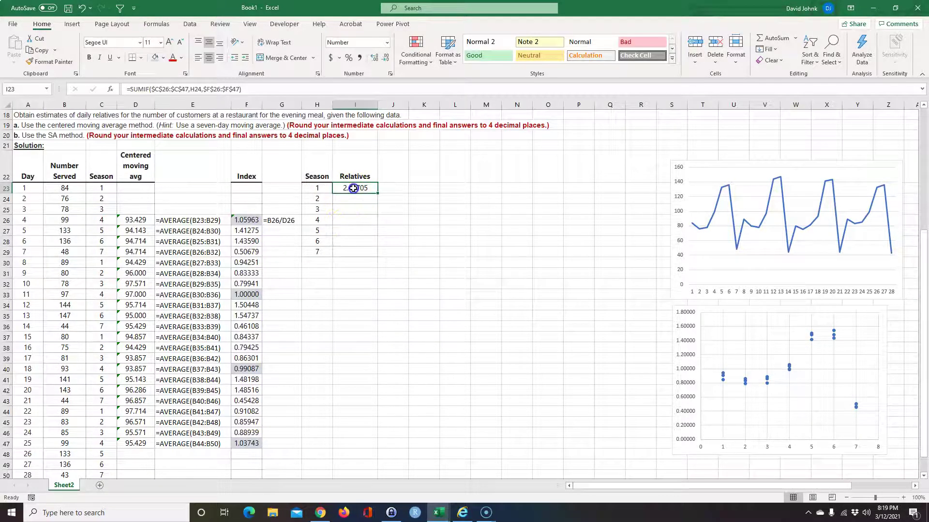
{"action": "left_click_drag", "start_coordinate": [378, 193], "coordinate": [379, 254]}
Inspect the cell references in I26's formula and select the season 4 index cells F26, F33, F40 and F47 to check their sum
{"action": "double_click", "coordinate": [355, 221]}
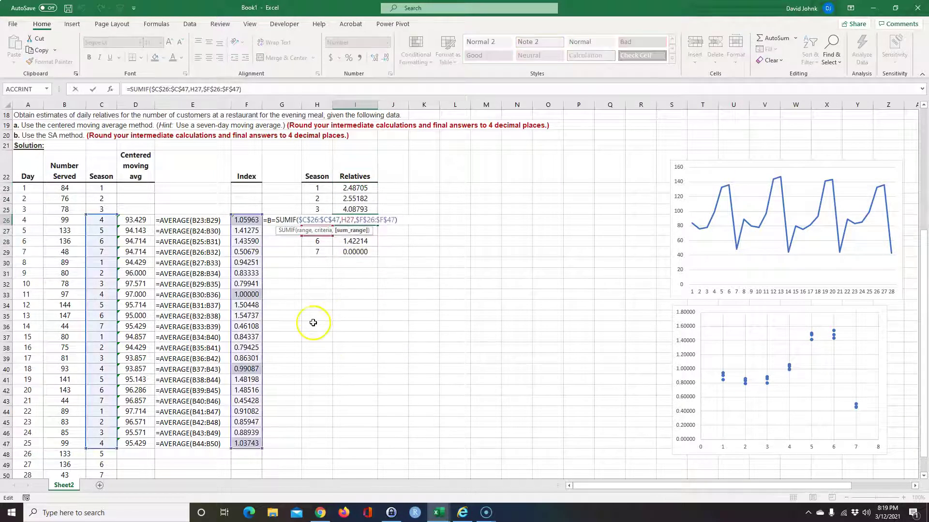
{"action": "key", "text": "Escape"}
{"action": "left_click", "coordinate": [314, 358]}
{"action": "left_click", "coordinate": [246, 220]}
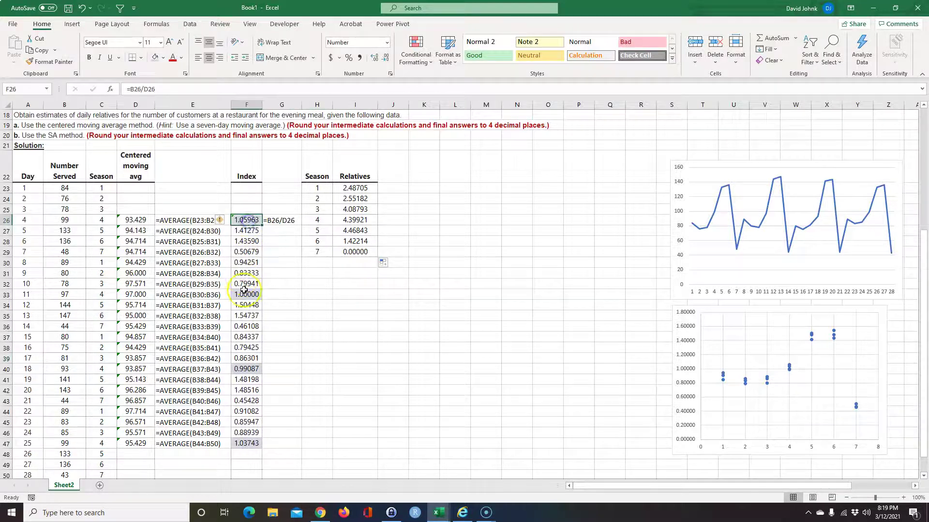
{"action": "left_click", "coordinate": [246, 295], "text": "ctrl"}
{"action": "left_click", "coordinate": [244, 370], "text": "ctrl"}
{"action": "left_click", "coordinate": [246, 443], "text": "ctrl"}
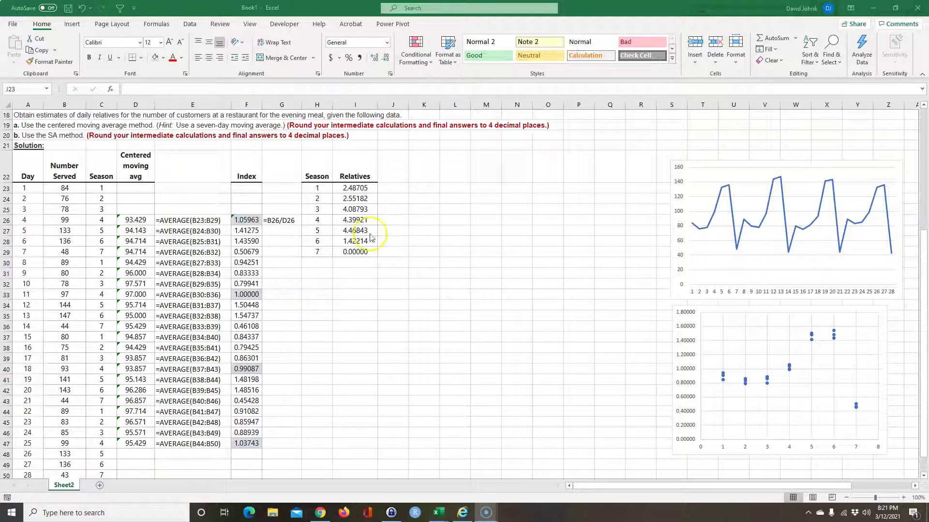
Review the formula in I23 and display it as text in J23 with FORMULATEXT
{"action": "left_click", "coordinate": [358, 187]}
{"action": "double_click", "coordinate": [357, 187]}
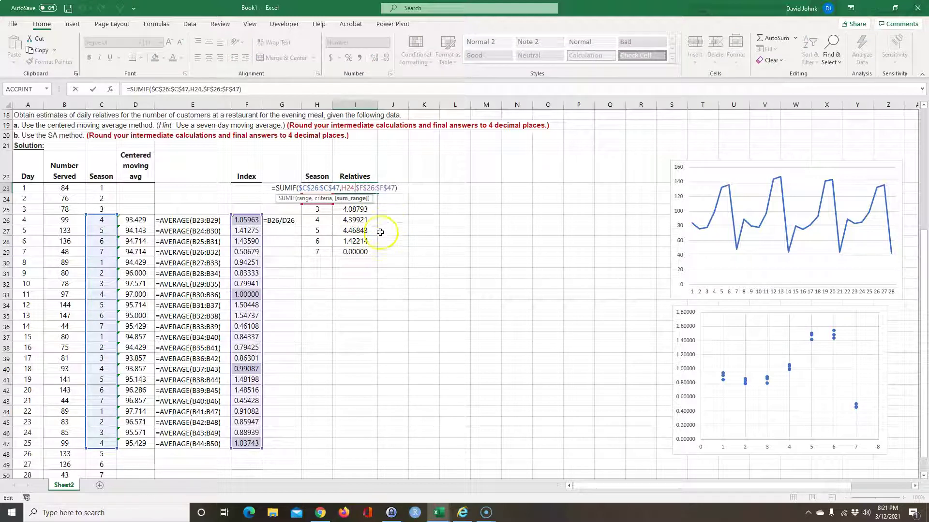
{"action": "key", "text": "Return"}
{"action": "left_click", "coordinate": [394, 186]}
{"action": "type", "text": "=form"}
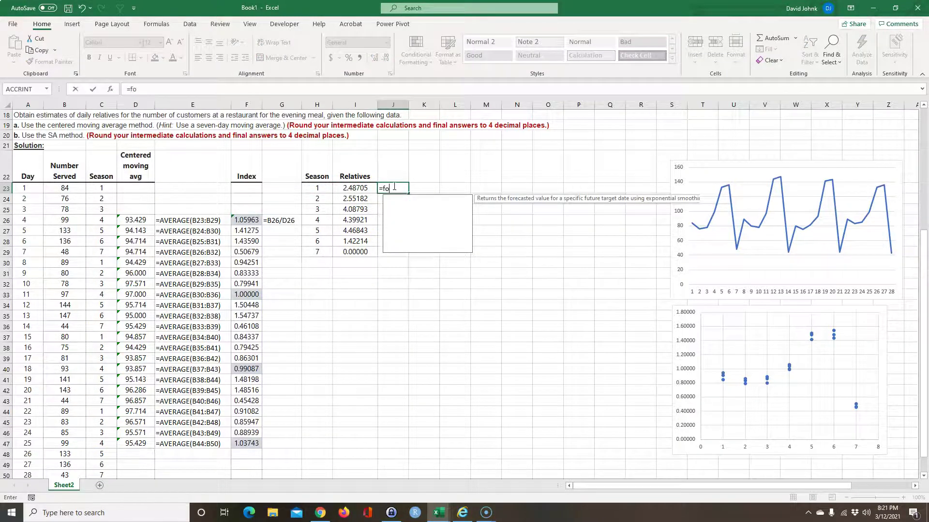
{"action": "double_click", "coordinate": [411, 199]}
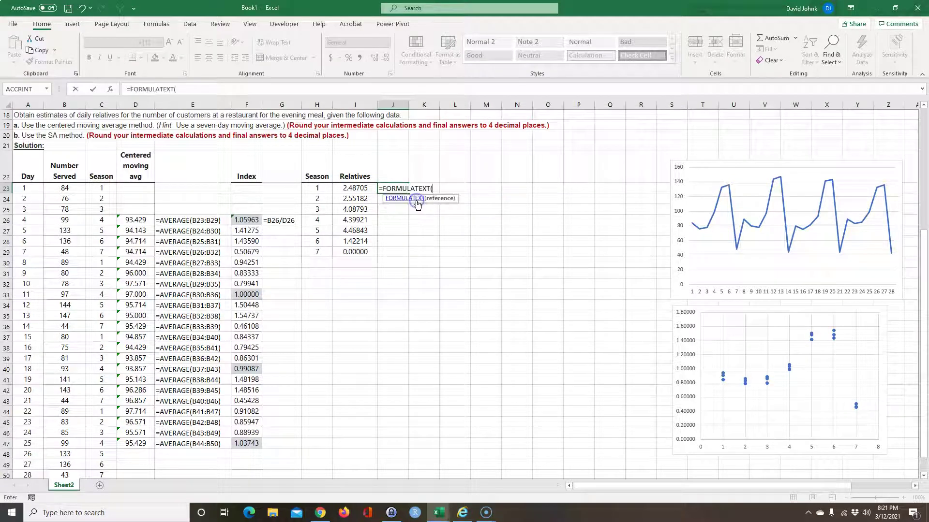
{"action": "left_click", "coordinate": [365, 188]}
{"action": "key", "text": "Return"}
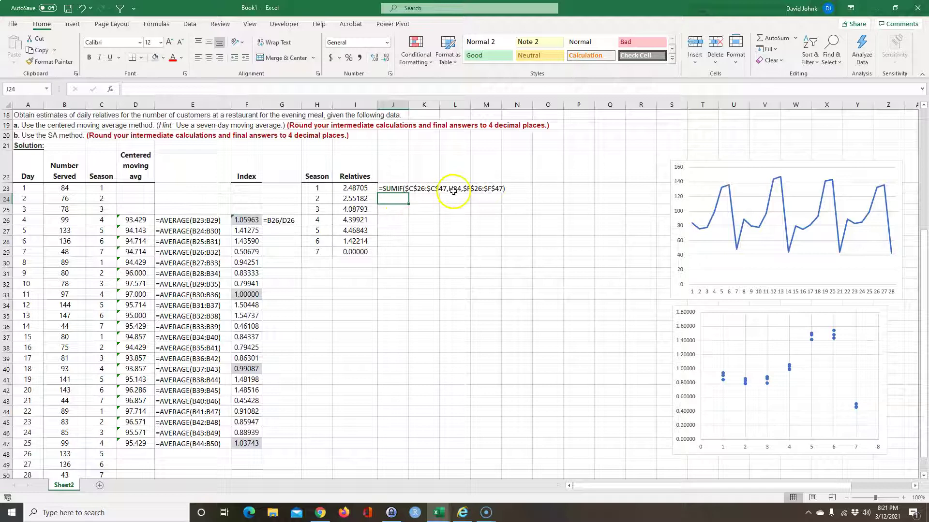
Change the SUMIF criterion in I23 to H23 and refill the formula down to I29
{"action": "double_click", "coordinate": [352, 188]}
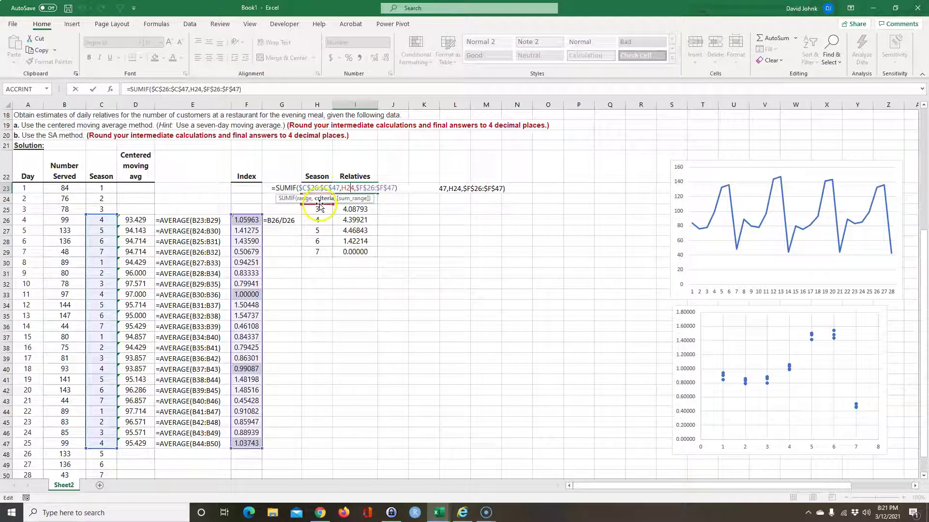
{"action": "left_click", "coordinate": [317, 190]}
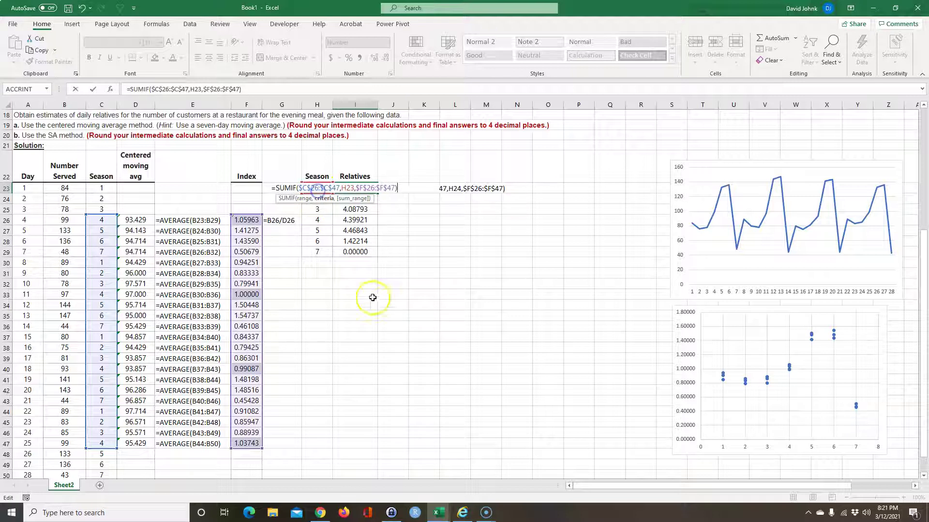
{"action": "key", "text": "Return"}
{"action": "left_click", "coordinate": [356, 188]}
{"action": "left_click_drag", "start_coordinate": [378, 194], "coordinate": [377, 258]}
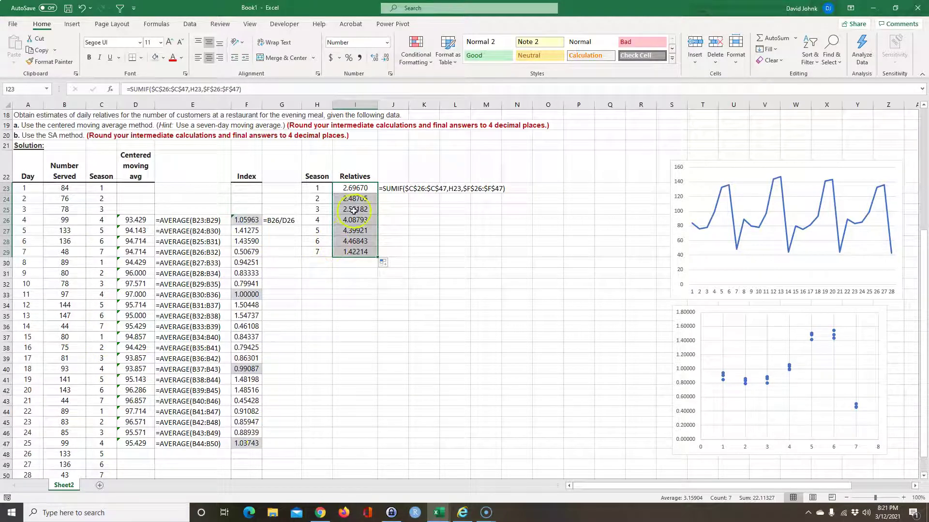
Compare the sum of the season 4 index cells F26, F33, F40 and F47 with the season 4 result in I26
{"action": "left_click", "coordinate": [246, 221]}
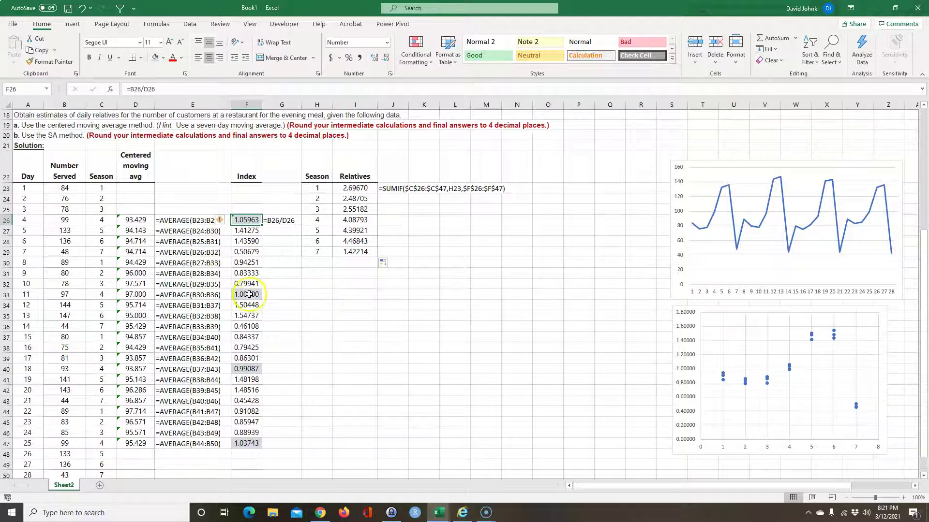
{"action": "left_click", "coordinate": [248, 294], "text": "ctrl"}
{"action": "left_click", "coordinate": [248, 369], "text": "ctrl"}
{"action": "left_click", "coordinate": [249, 445], "text": "ctrl"}
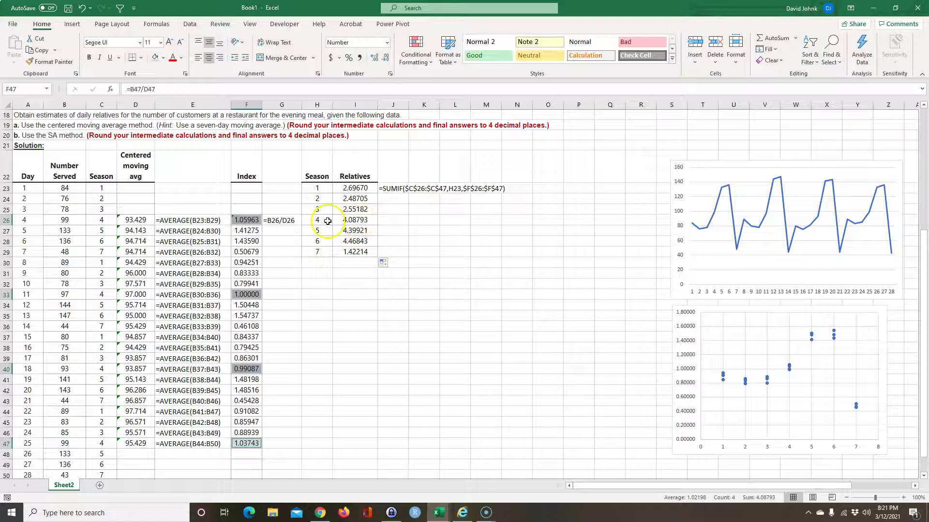
{"action": "left_click", "coordinate": [337, 334]}
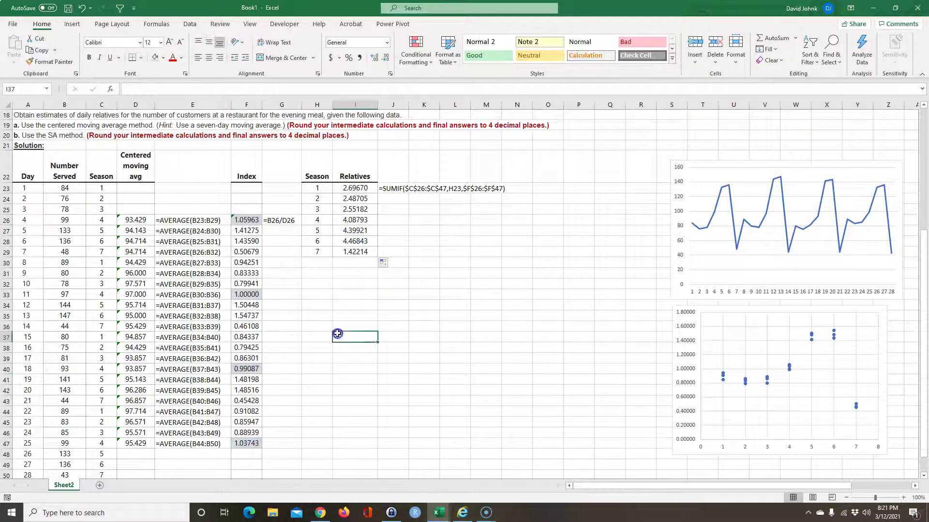
Divide the SUMIF in I23 by COUNTIF($C$26:$C$47,H23) so it averages the season's indexes
{"action": "left_click", "coordinate": [354, 188]}
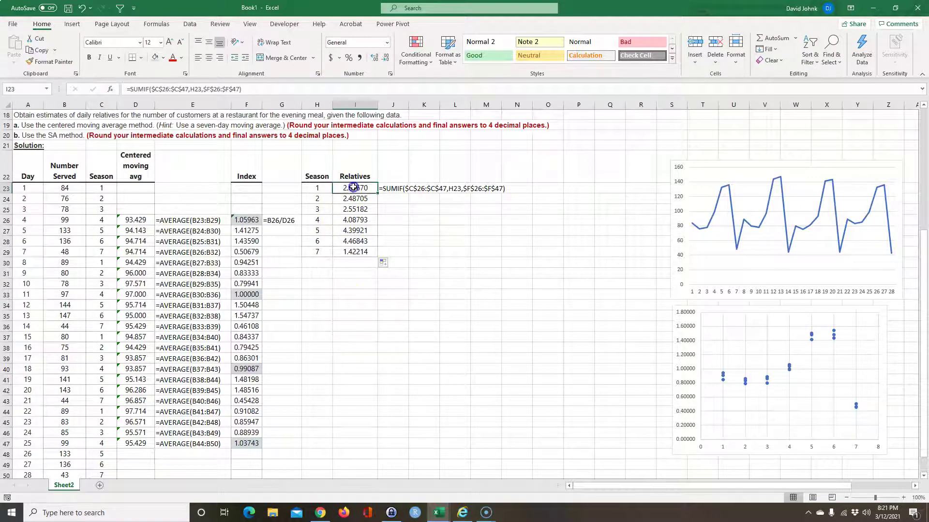
{"action": "double_click", "coordinate": [354, 190]}
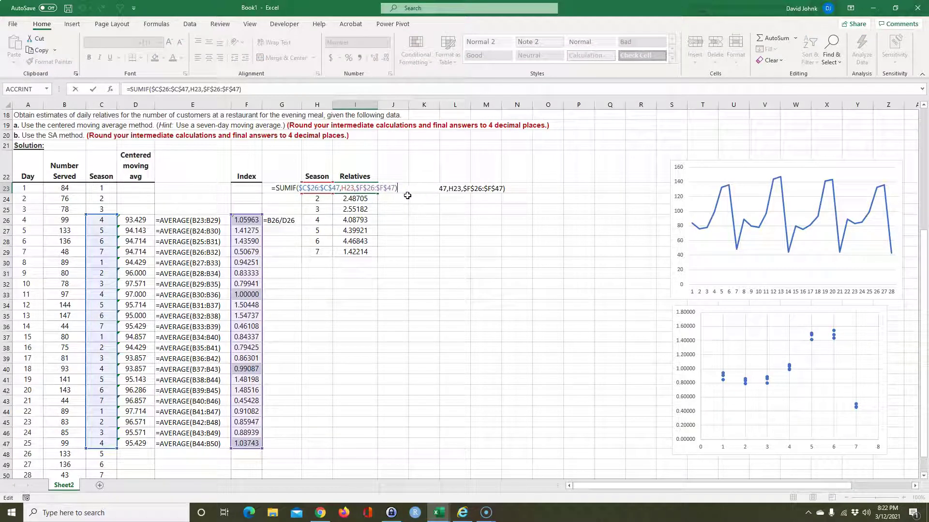
{"action": "type", "text": "c"}
{"action": "key", "text": "BackSpace"}
{"action": "type", "text": "countif("}
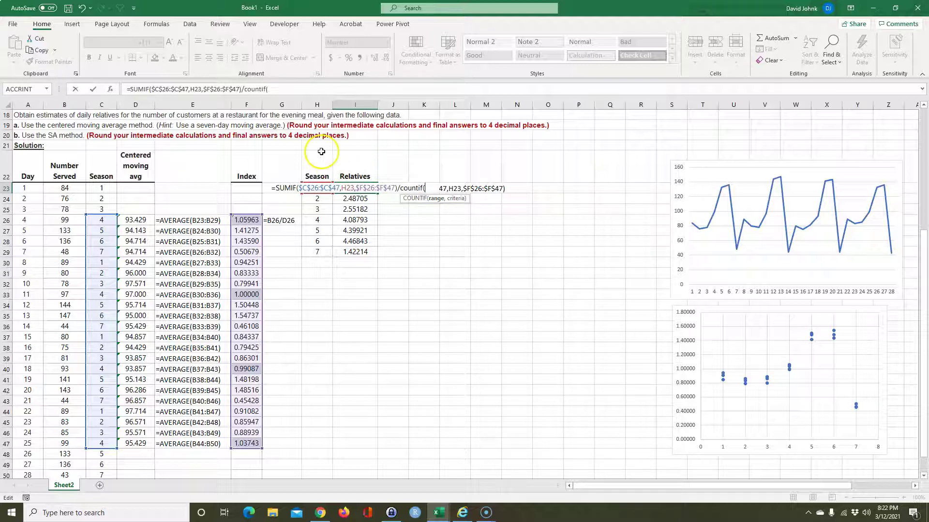
{"action": "left_click_drag", "start_coordinate": [102, 220], "coordinate": [102, 441]}
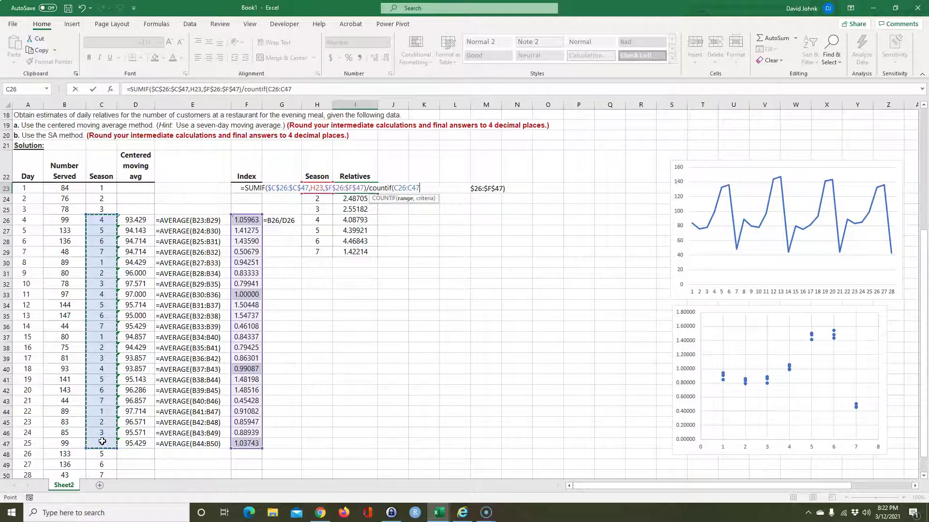
{"action": "key", "text": "F4"}
{"action": "type", "text": ","}
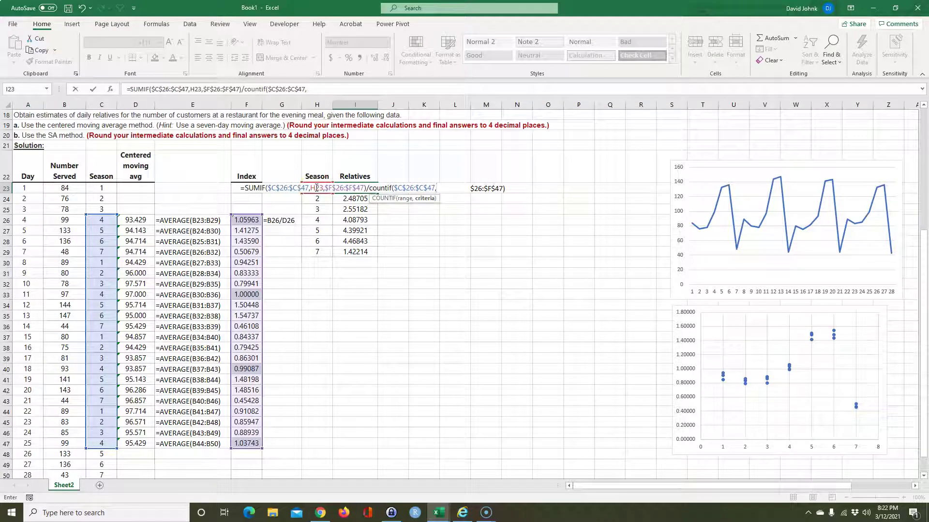
{"action": "type", "text": "23)"}
{"action": "key", "text": "Return"}
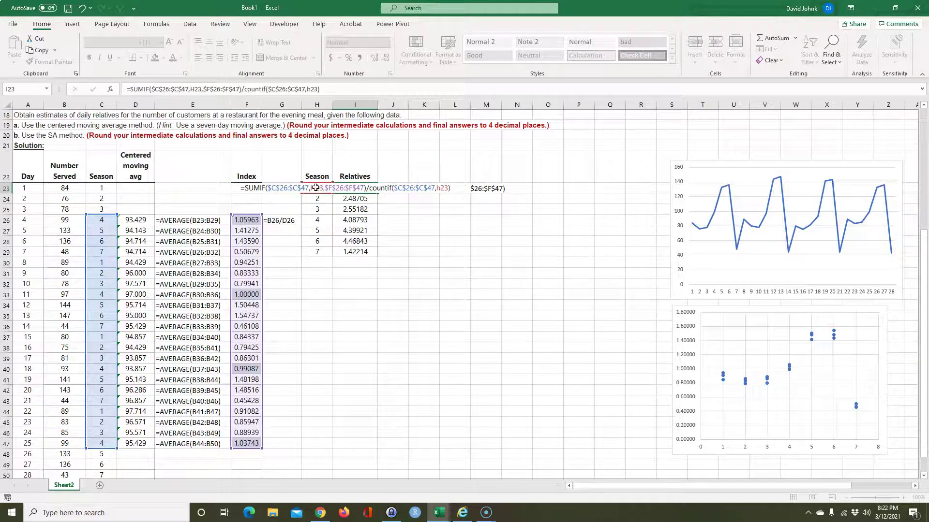
Fill the averaging formula from I23 down to I29 and select the season relatives table H22:I29
{"action": "left_click", "coordinate": [356, 187]}
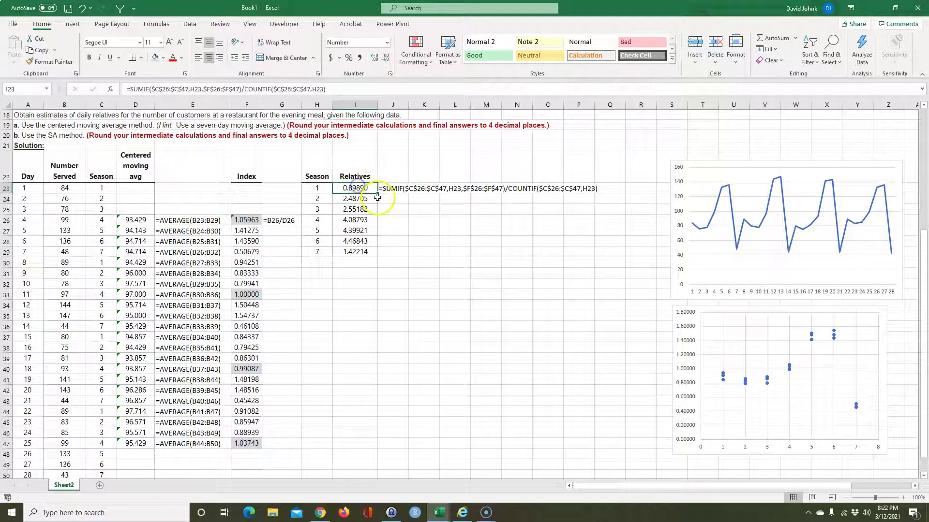
{"action": "left_click_drag", "start_coordinate": [379, 194], "coordinate": [379, 256]}
{"action": "left_click", "coordinate": [361, 302]}
{"action": "left_click_drag", "start_coordinate": [315, 178], "coordinate": [361, 254]}
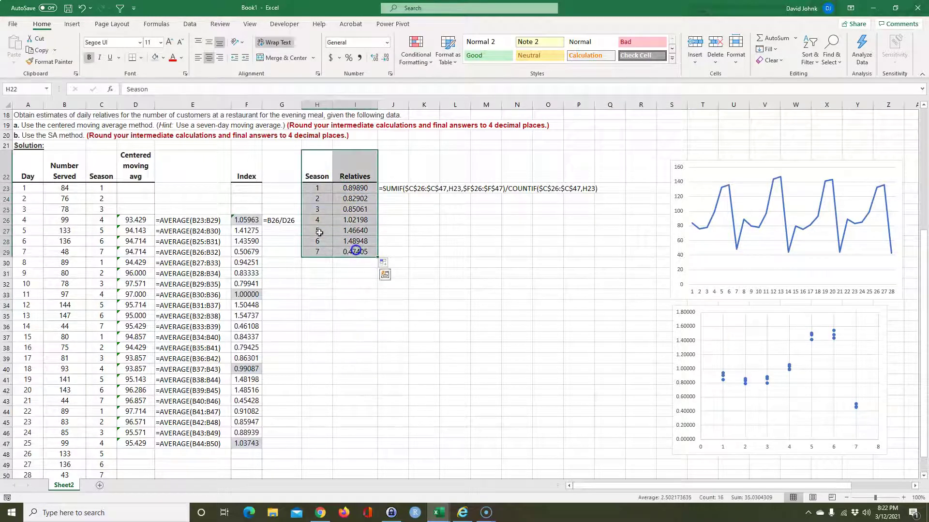
Fill the season relatives table H22:I29 with yellow
{"action": "left_click", "coordinate": [163, 58]}
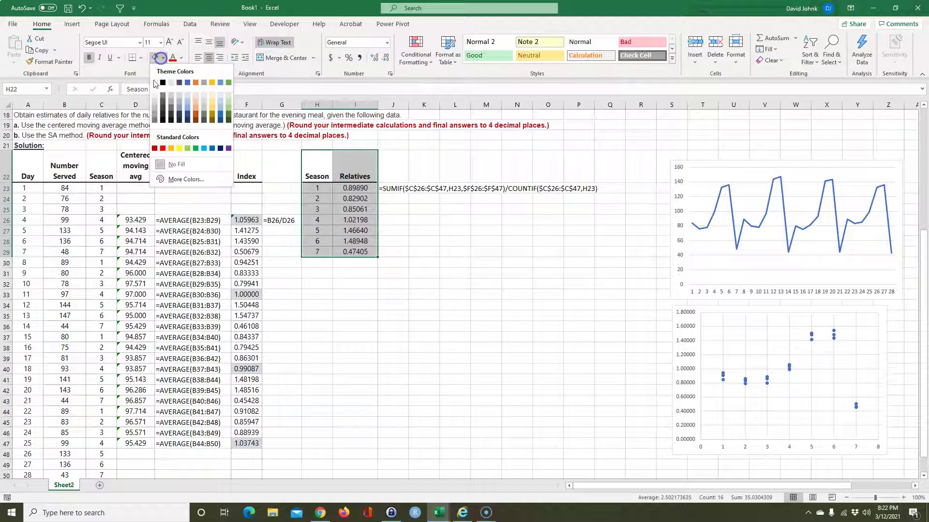
{"action": "left_click", "coordinate": [180, 150]}
{"action": "left_click", "coordinate": [317, 359]}
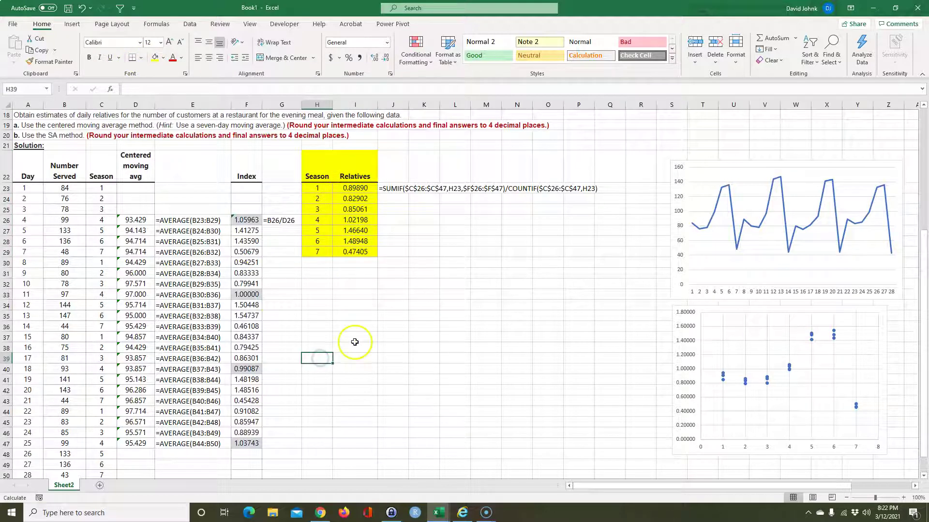
Copy the season relatives table H22:I29 and paste it below, starting at H33
{"action": "scroll", "coordinate": [398, 324], "scroll_direction": "down", "scroll_amount": 1}
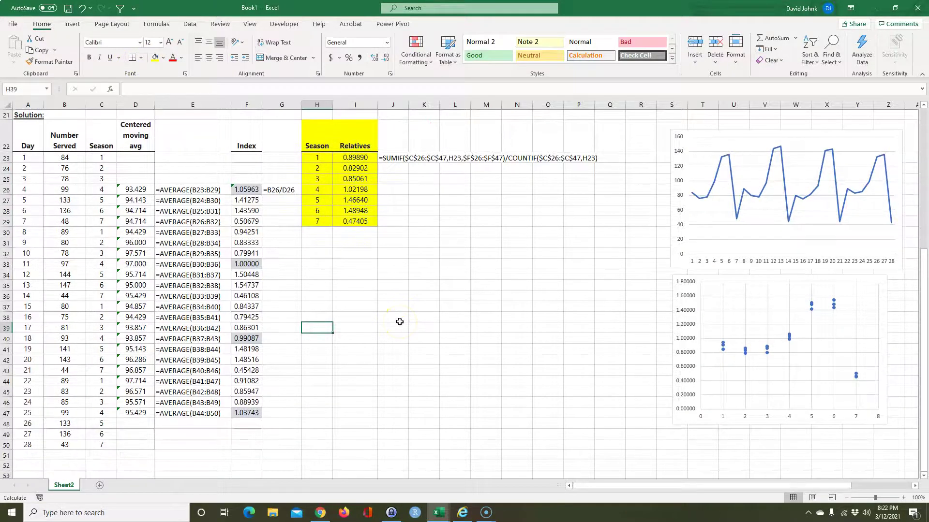
{"action": "scroll", "coordinate": [399, 321], "scroll_direction": "down", "scroll_amount": 1}
{"action": "scroll", "coordinate": [399, 322], "scroll_direction": "up", "scroll_amount": 3}
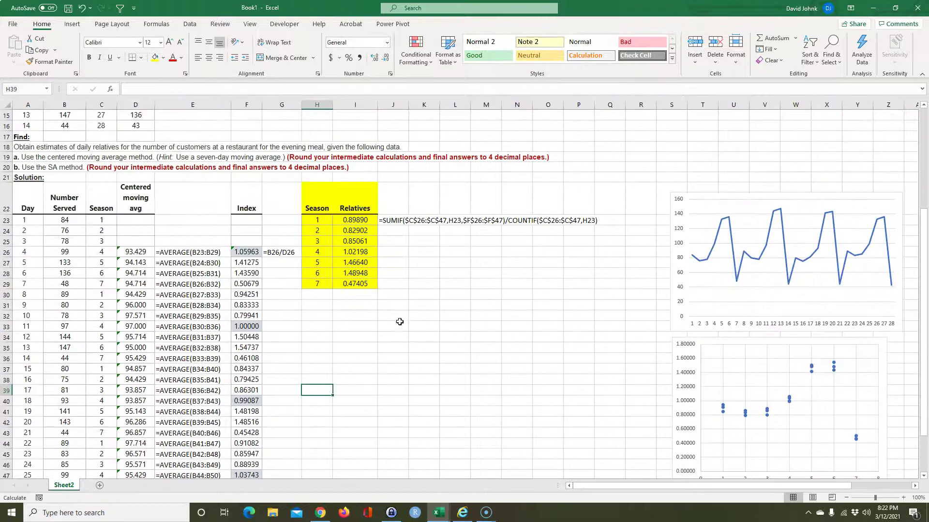
{"action": "scroll", "coordinate": [399, 322], "scroll_direction": "down", "scroll_amount": 1}
{"action": "scroll", "coordinate": [386, 313], "scroll_direction": "up", "scroll_amount": 3}
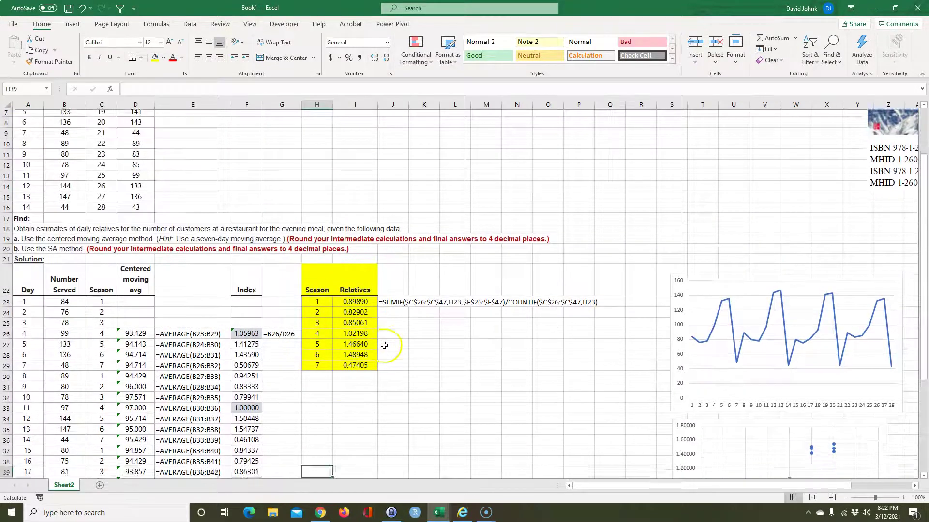
{"action": "scroll", "coordinate": [311, 357], "scroll_direction": "down", "scroll_amount": 2}
{"action": "left_click_drag", "start_coordinate": [308, 207], "coordinate": [356, 286]}
{"action": "right_click", "coordinate": [358, 266]}
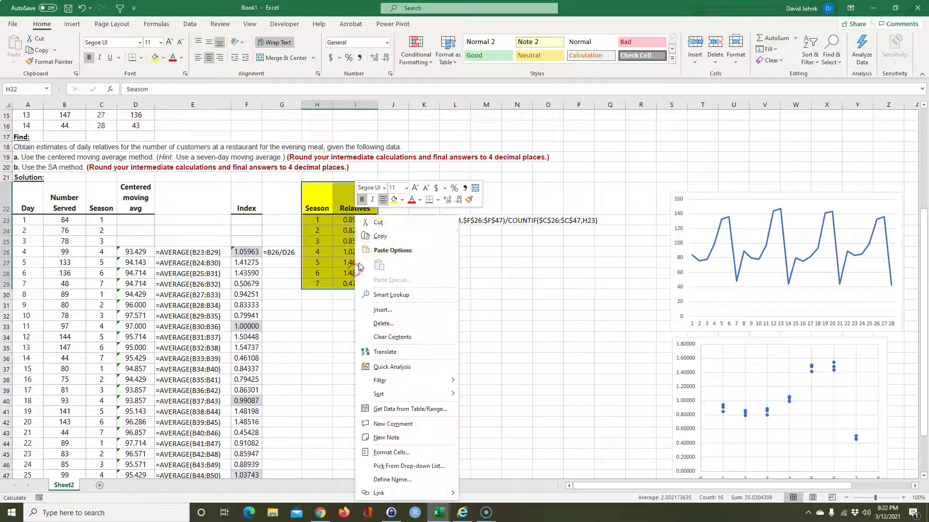
{"action": "left_click", "coordinate": [380, 236]}
{"action": "left_click", "coordinate": [323, 323]}
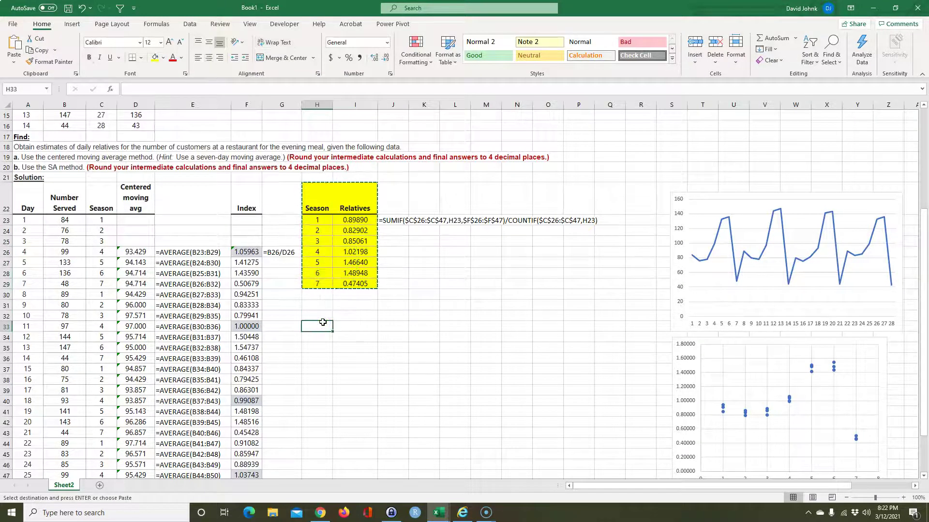
{"action": "key", "text": "ctrl+v"}
{"action": "left_click", "coordinate": [333, 410]}
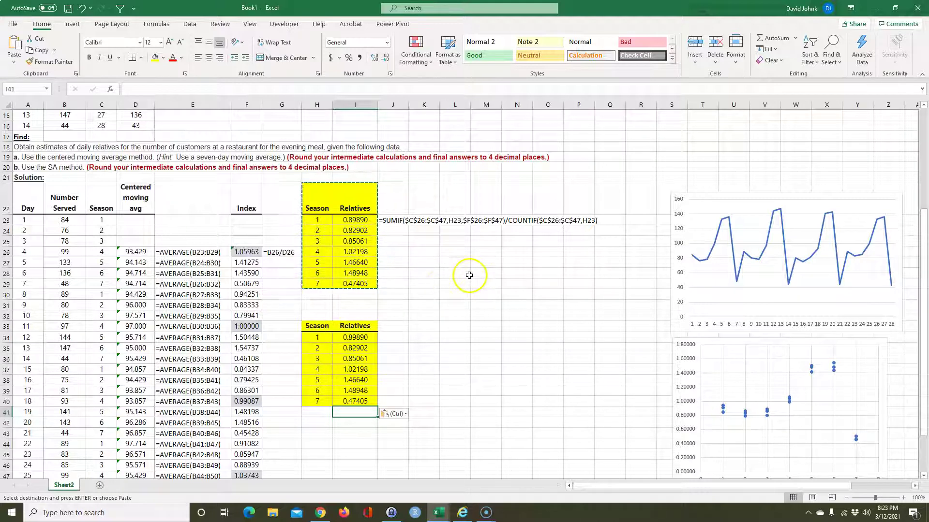
Clear the copied relatives in I34:I40, keeping the season numbers and headers
{"action": "scroll", "coordinate": [469, 276], "scroll_direction": "down", "scroll_amount": 1}
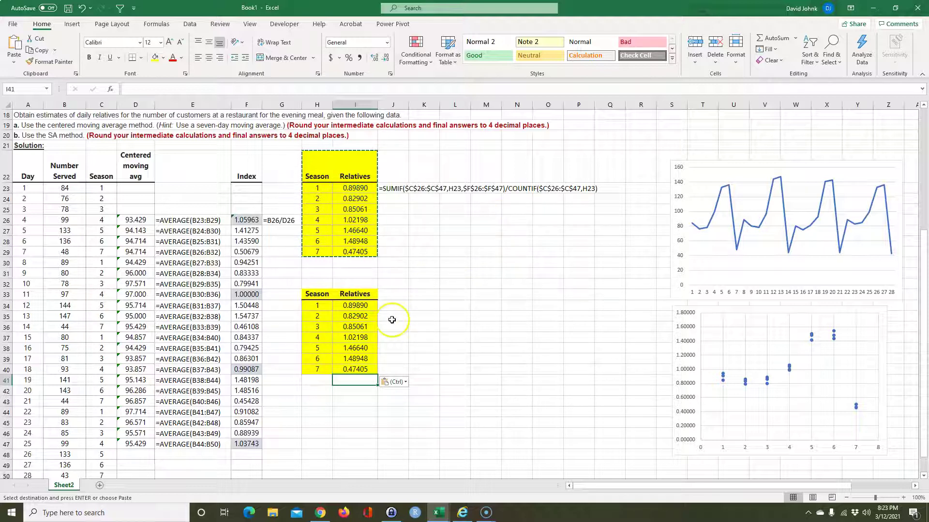
{"action": "left_click", "coordinate": [358, 304]}
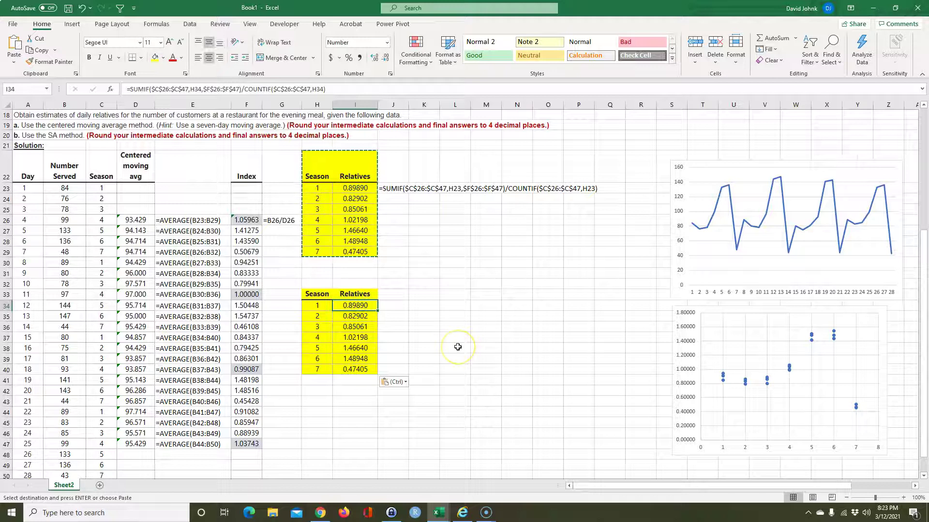
{"action": "left_click_drag", "start_coordinate": [352, 306], "coordinate": [355, 369]}
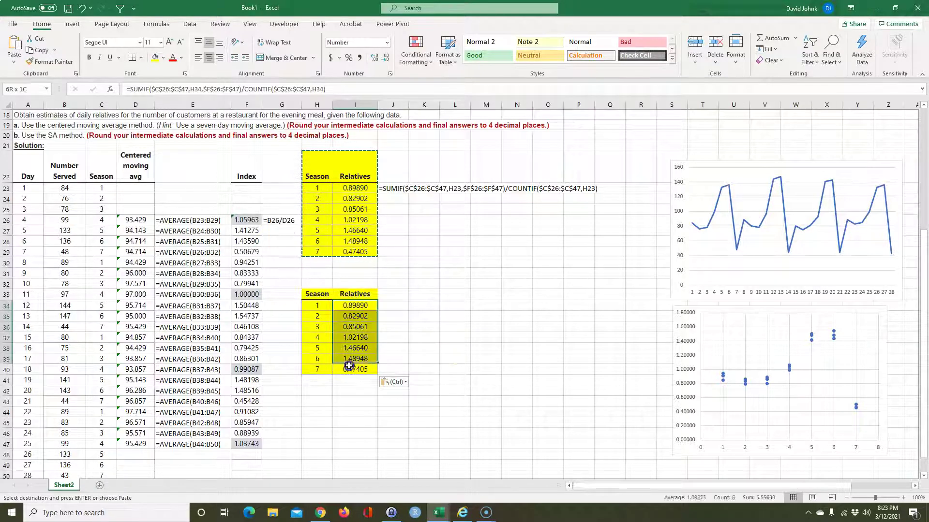
{"action": "key", "text": "Delete"}
{"action": "left_click", "coordinate": [366, 397]}
Start a SUMIF formula in I34 with range $C$23:$C$50, criterion H34 and sum range $B$23:$B$50
{"action": "left_click", "coordinate": [353, 305]}
{"action": "type", "text": "="}
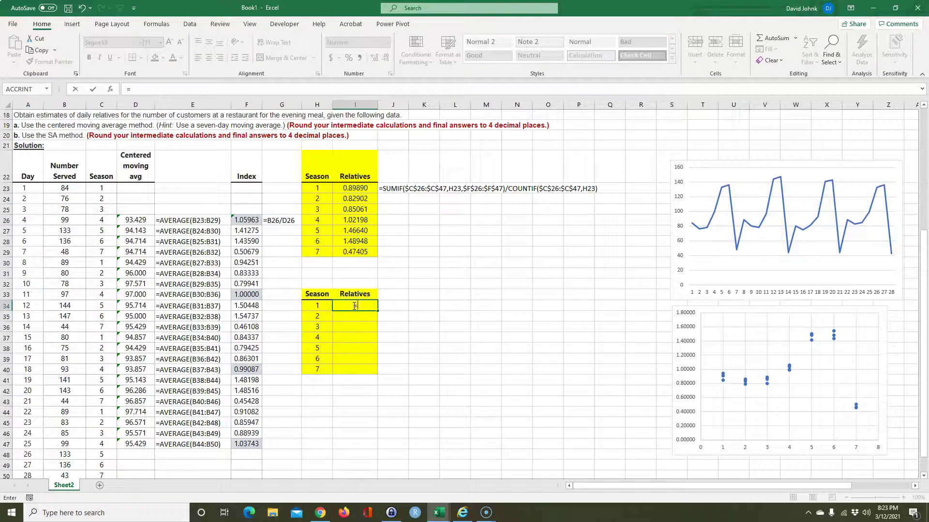
{"action": "type", "text": "sumfi"}
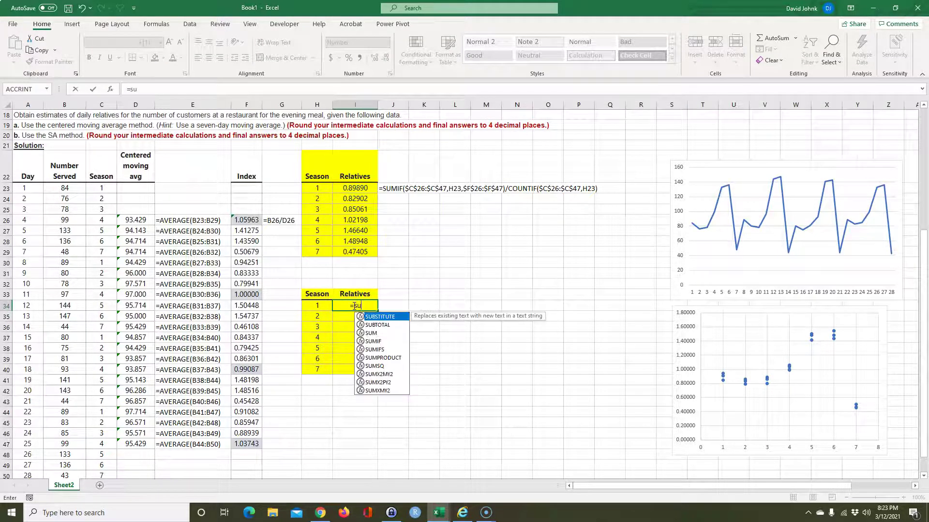
{"action": "key", "text": "BackSpace"}
{"action": "type", "text": "if"}
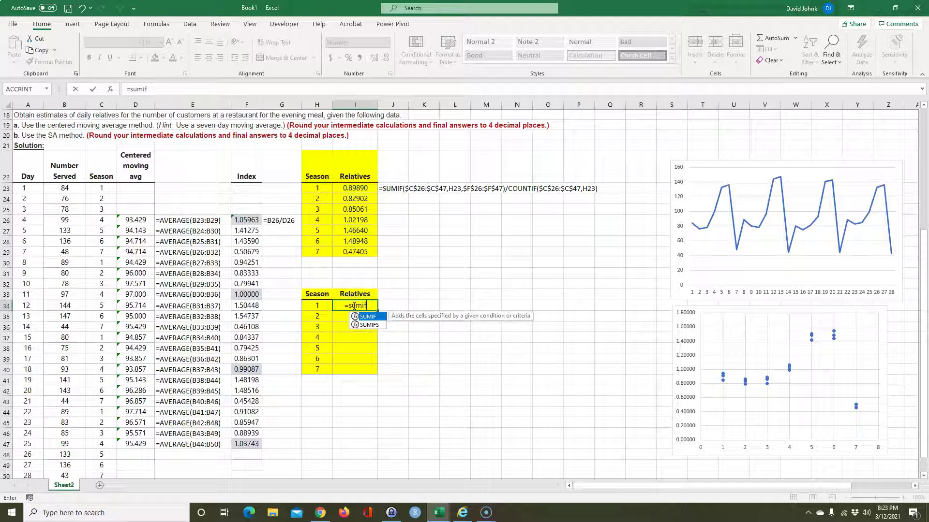
{"action": "type", "text": "("}
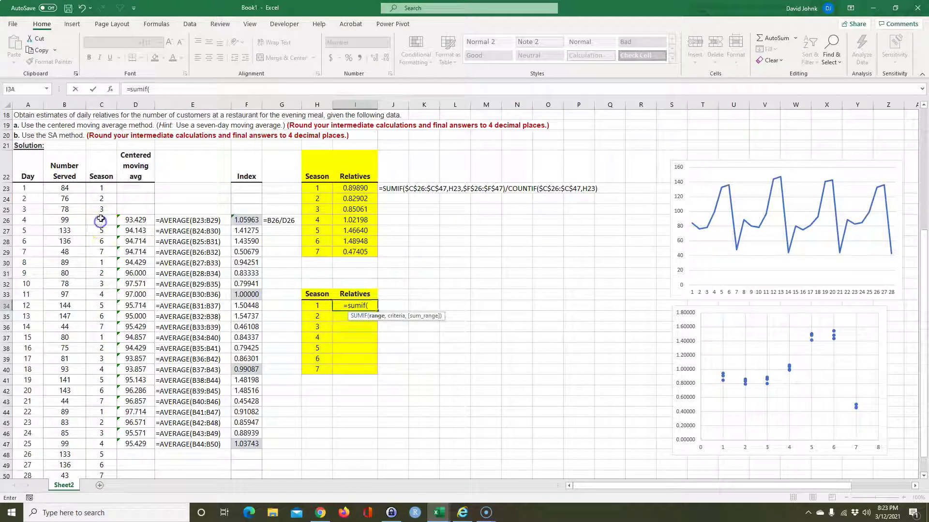
{"action": "left_click_drag", "start_coordinate": [98, 187], "coordinate": [105, 447]}
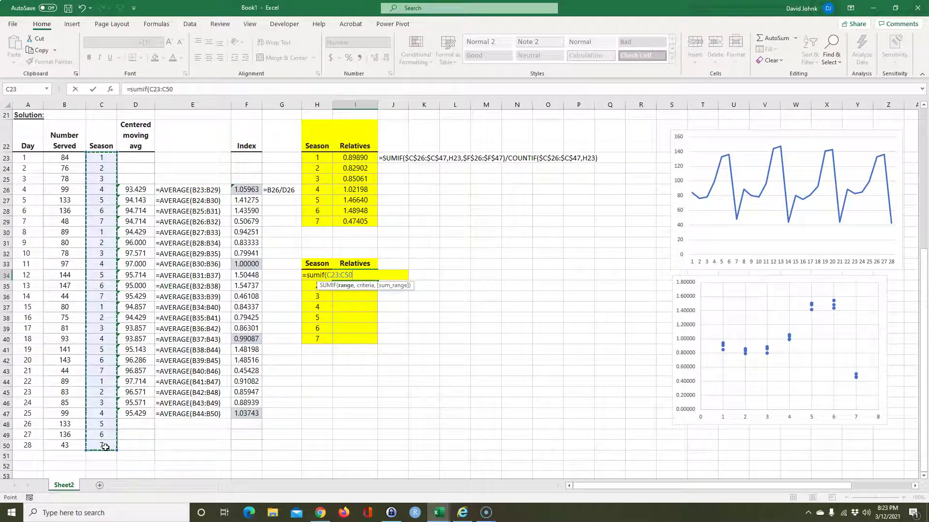
{"action": "key", "text": "F4"}
{"action": "type", "text": ","}
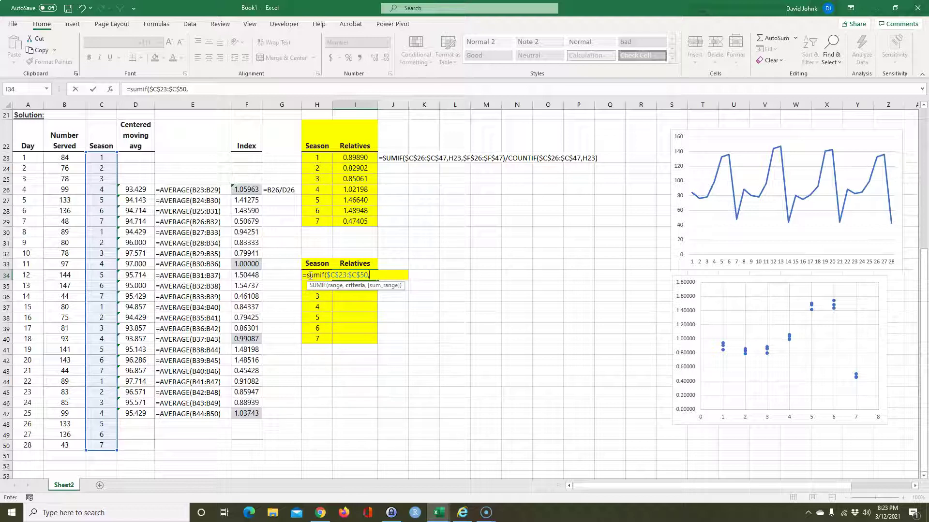
{"action": "type", "text": "h34,"}
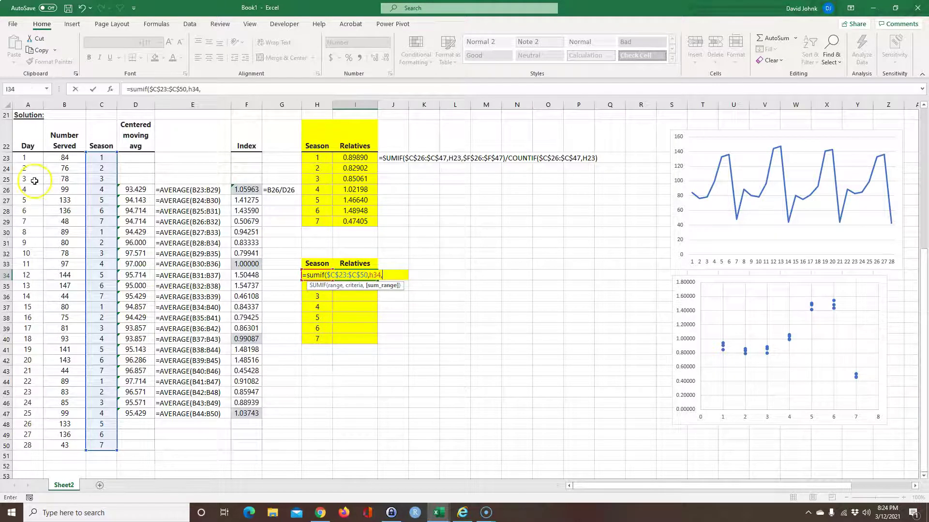
{"action": "left_click_drag", "start_coordinate": [64, 157], "coordinate": [66, 444]}
{"action": "key", "text": "F4"}
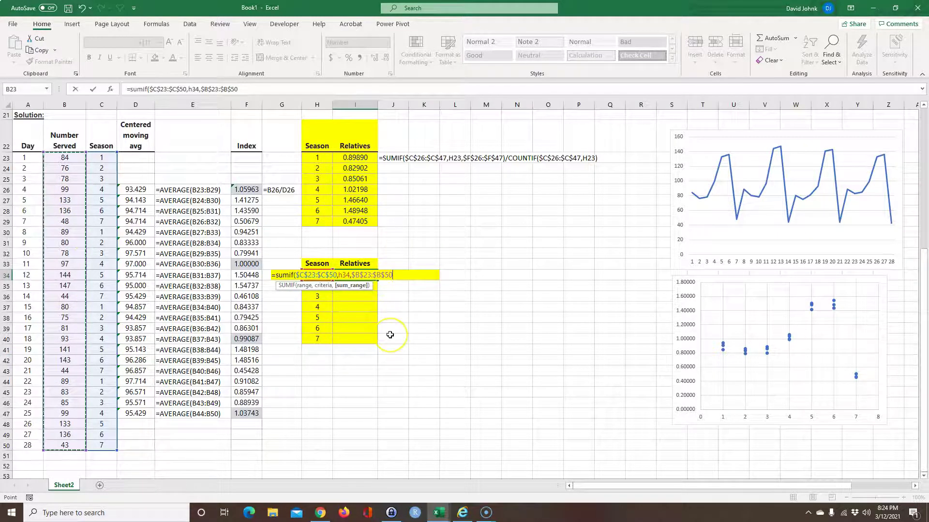
Divide the SUMIF in I34 by COUNTIF($C$23:$C$50,H34) and enter the formula
{"action": "type", "text": ")/"}
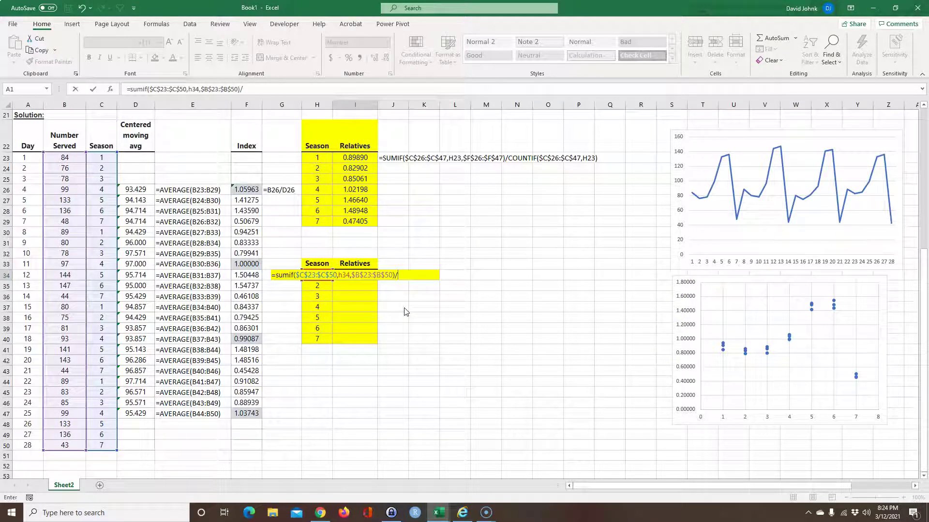
{"action": "type", "text": "countif("}
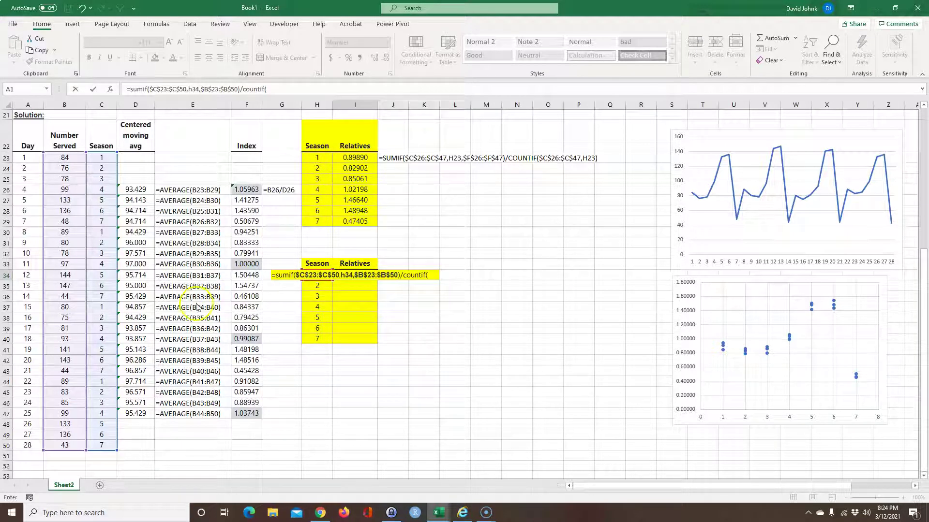
{"action": "left_click_drag", "start_coordinate": [99, 159], "coordinate": [103, 441]}
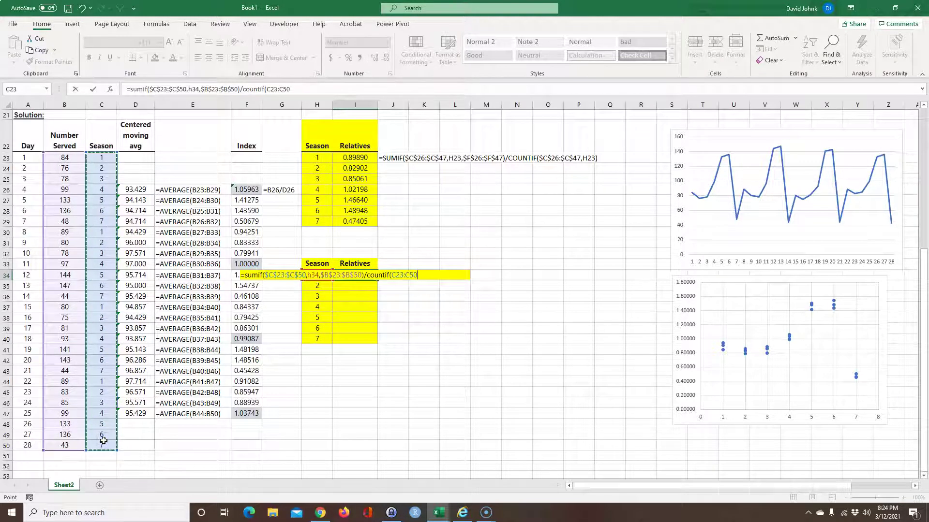
{"action": "key", "text": "F4"}
{"action": "type", "text": ","}
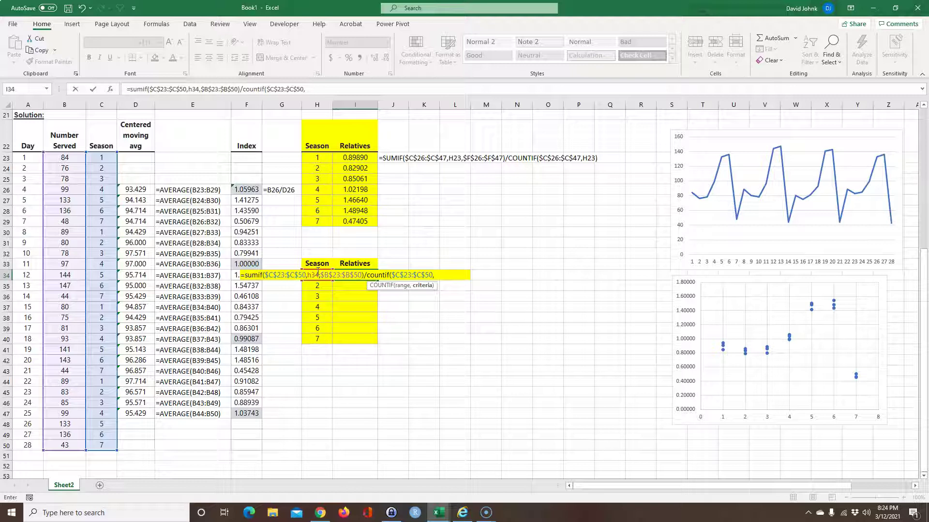
{"action": "type", "text": "h"}
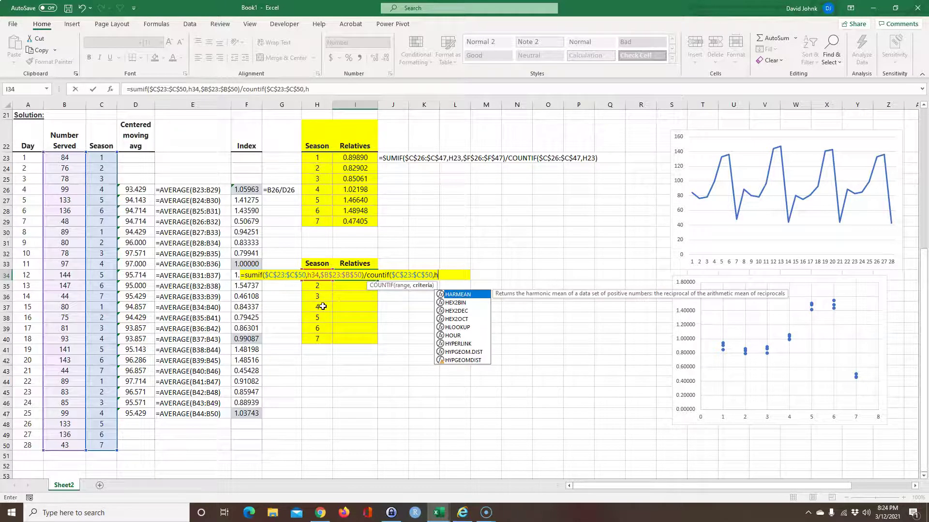
{"action": "type", "text": "34)"}
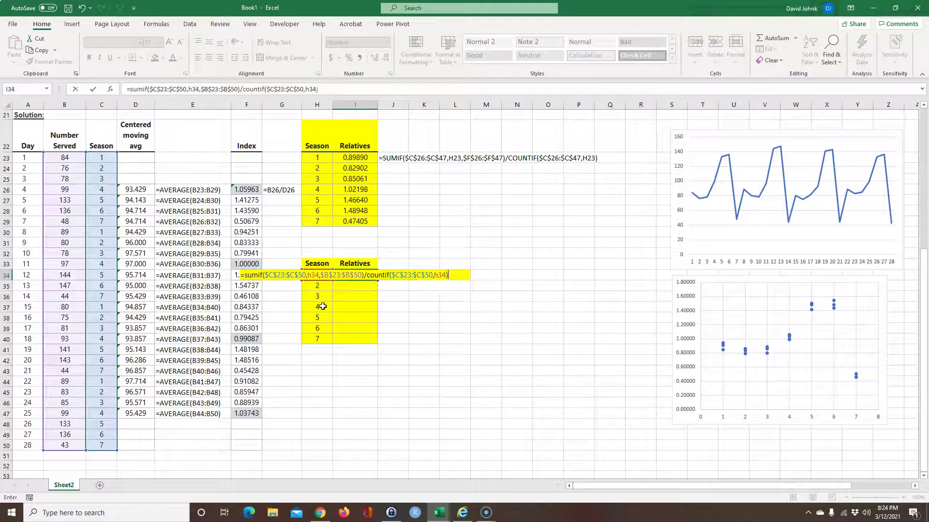
{"action": "key", "text": "Return"}
Compare the I34 result with the average of the season 1 customer counts in B23, B30, B37 and B44
{"action": "left_click", "coordinate": [339, 275]}
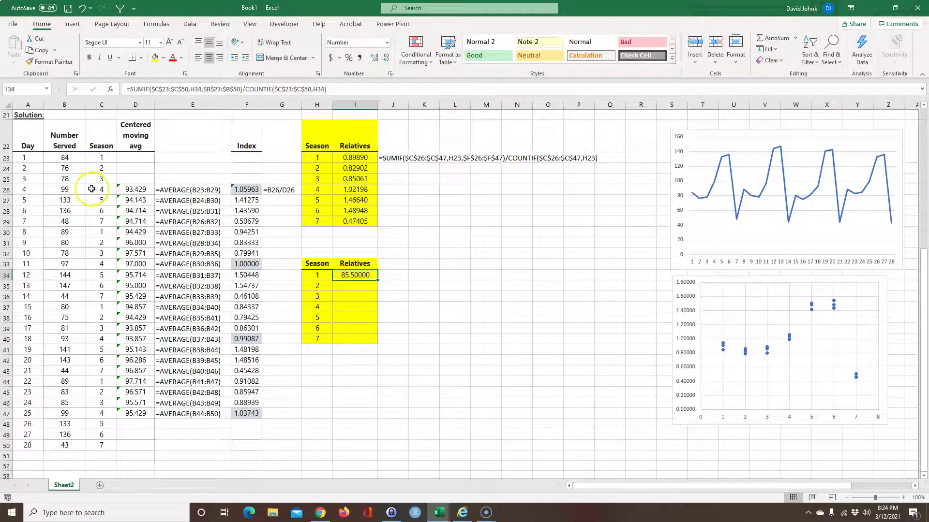
{"action": "left_click", "coordinate": [63, 157]}
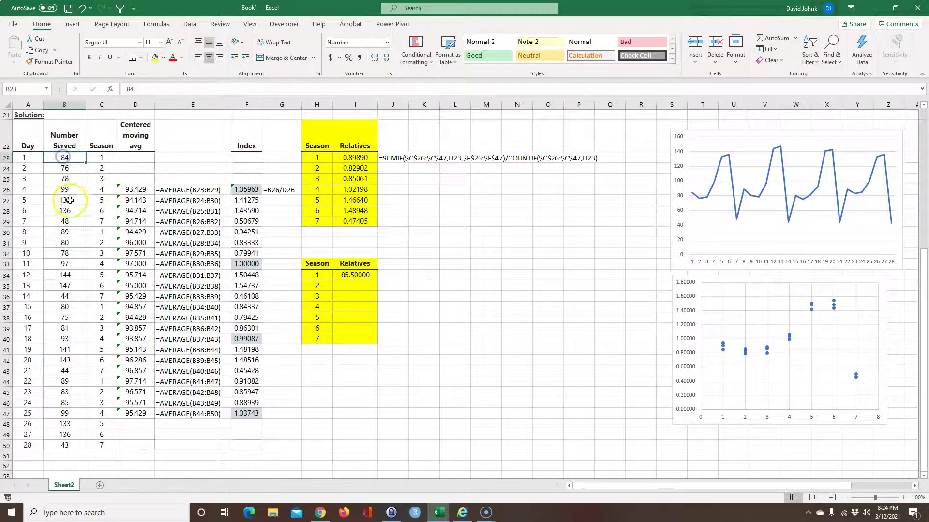
{"action": "left_click", "coordinate": [64, 232], "text": "ctrl"}
{"action": "left_click", "coordinate": [65, 307], "text": "ctrl"}
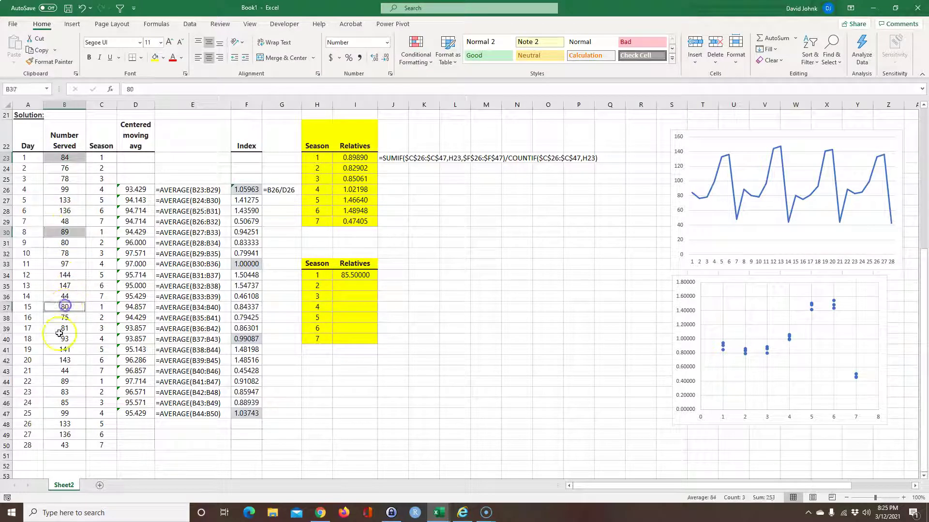
{"action": "left_click", "coordinate": [65, 381], "text": "ctrl"}
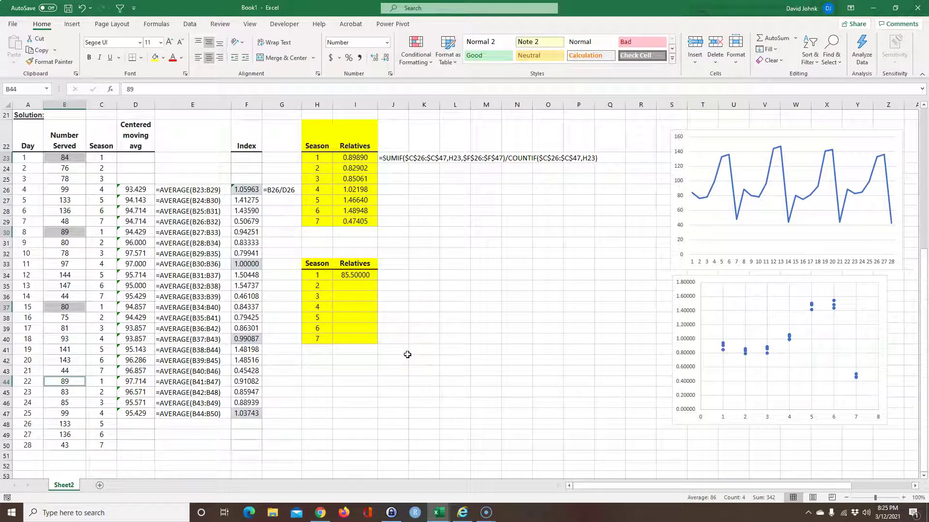
Wrap the season average in I34 in parentheses and divide it by AVERAGE($B$23:$B$50)
{"action": "double_click", "coordinate": [354, 275]}
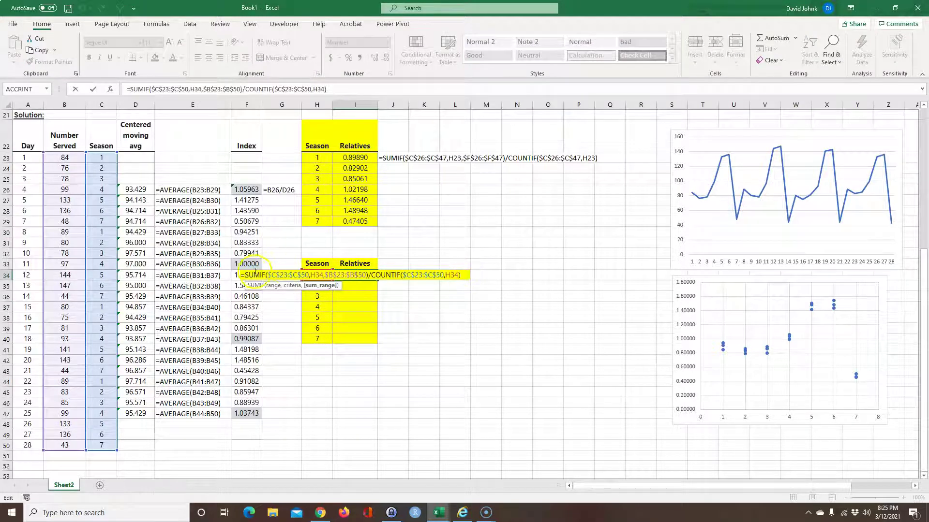
{"action": "left_click", "coordinate": [245, 273]}
{"action": "type", "text": "("}
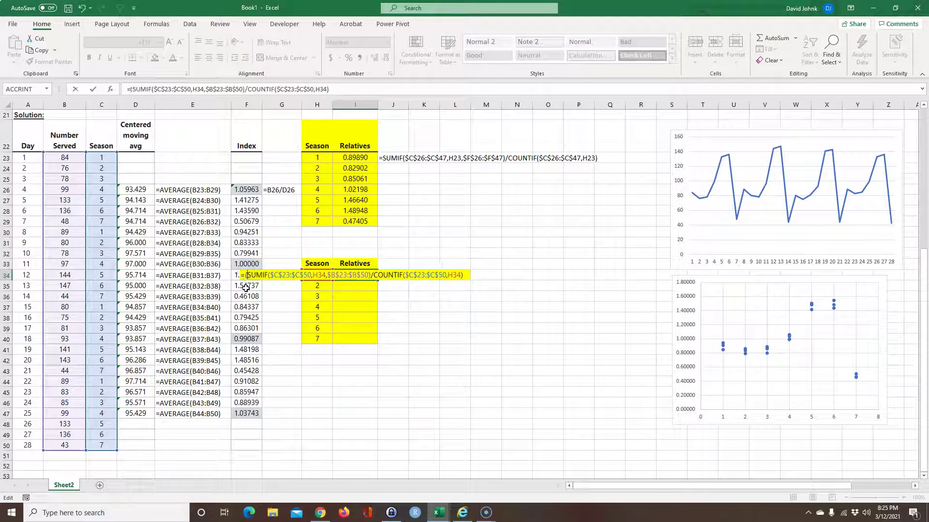
{"action": "left_click", "coordinate": [469, 277]}
{"action": "type", "text": "/average("}
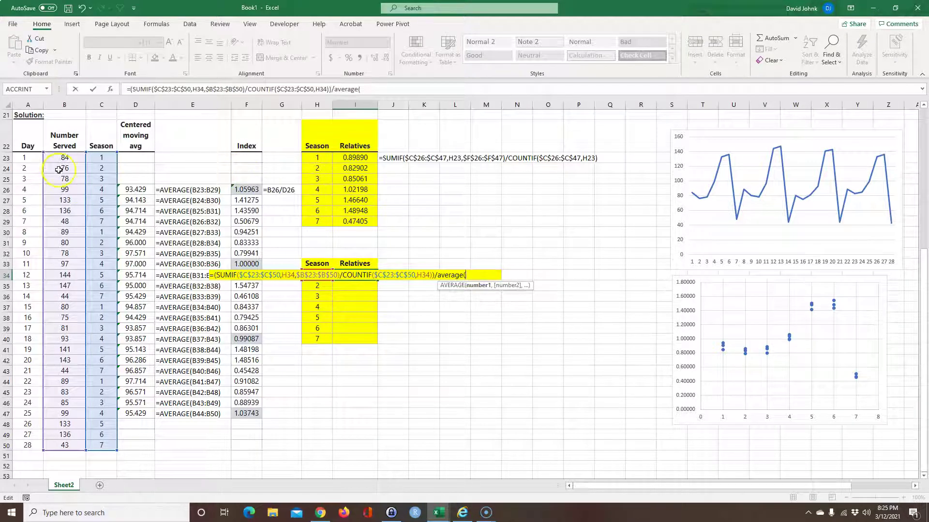
{"action": "left_click_drag", "start_coordinate": [60, 158], "coordinate": [64, 440]}
{"action": "key", "text": "F4"}
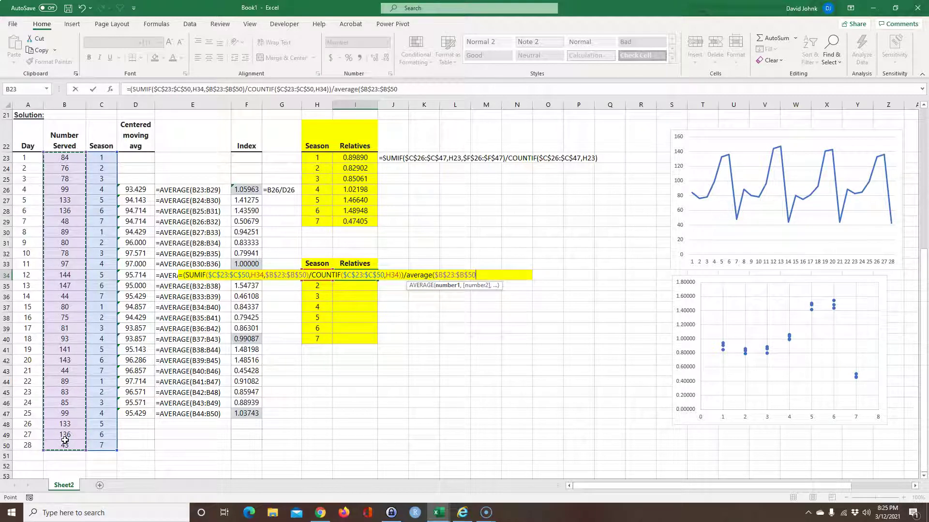
{"action": "key", "text": "Return"}
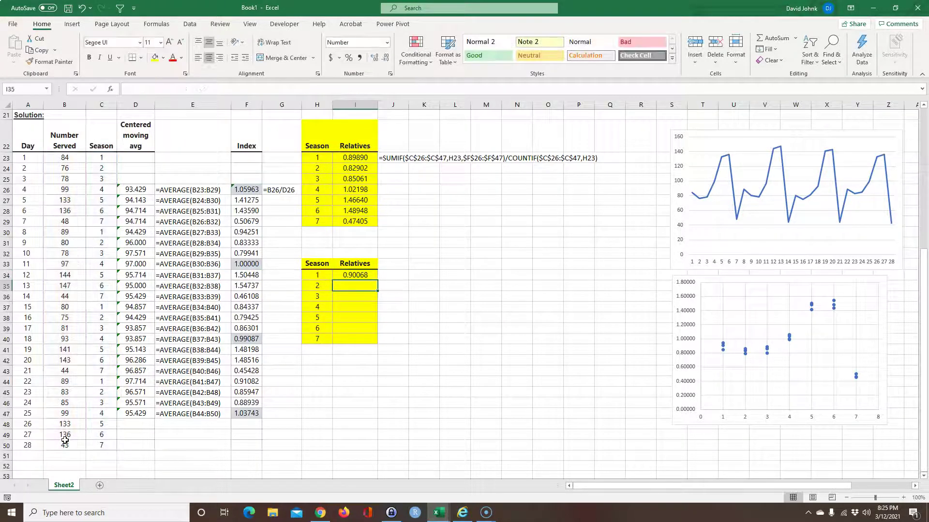
{"action": "left_click", "coordinate": [346, 276]}
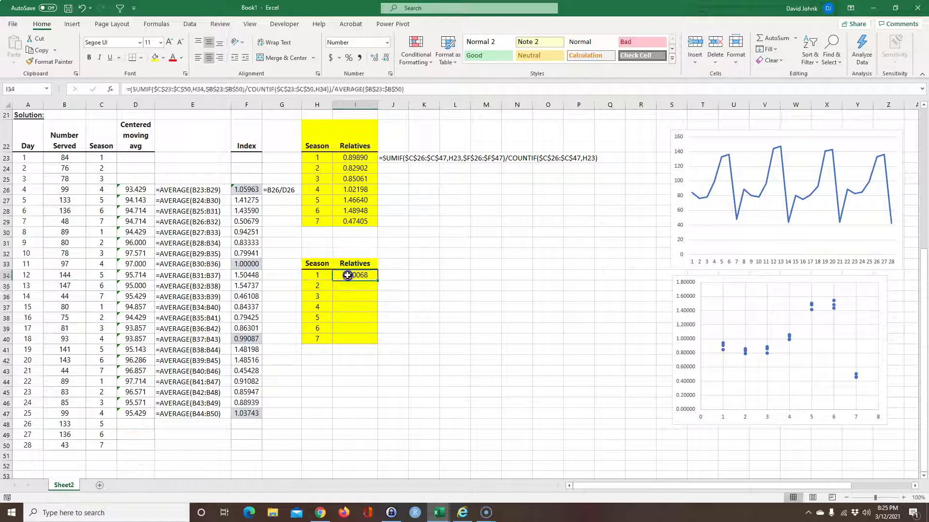
Fill the I34 formula down through I40 and show the relatives in I23:I29 and I34:I40 with four decimals
{"action": "left_click_drag", "start_coordinate": [378, 280], "coordinate": [377, 338]}
{"action": "scroll", "coordinate": [461, 297], "scroll_direction": "up", "scroll_amount": 3}
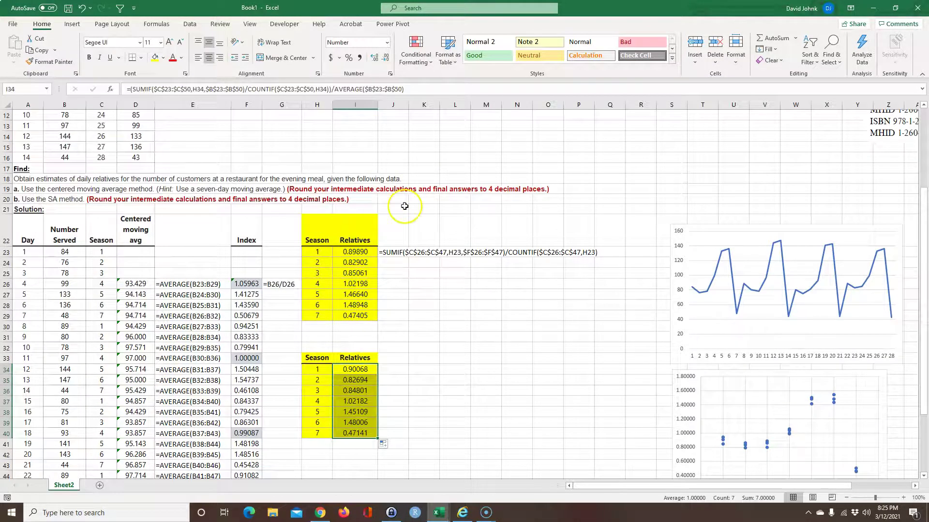
{"action": "scroll", "coordinate": [366, 232], "scroll_direction": "down", "scroll_amount": 1}
{"action": "left_click_drag", "start_coordinate": [358, 220], "coordinate": [358, 284]}
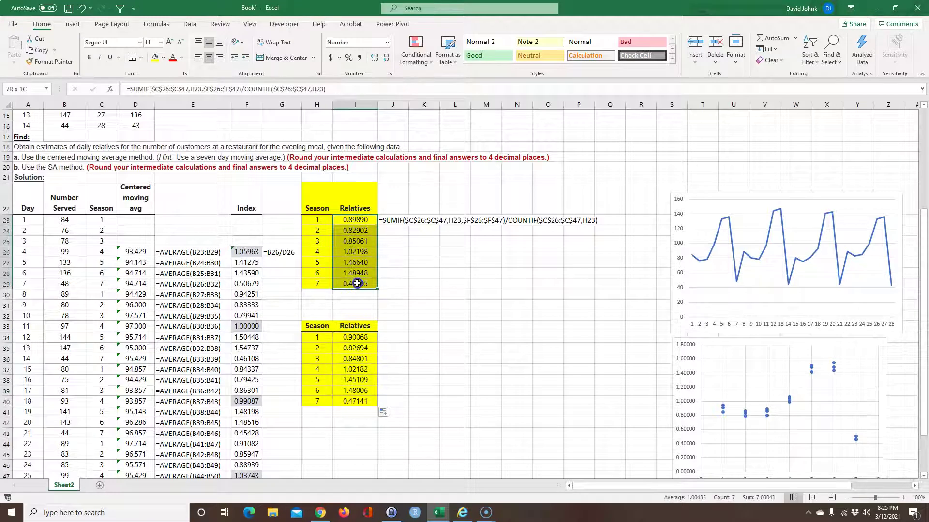
{"action": "left_click", "coordinate": [385, 62]}
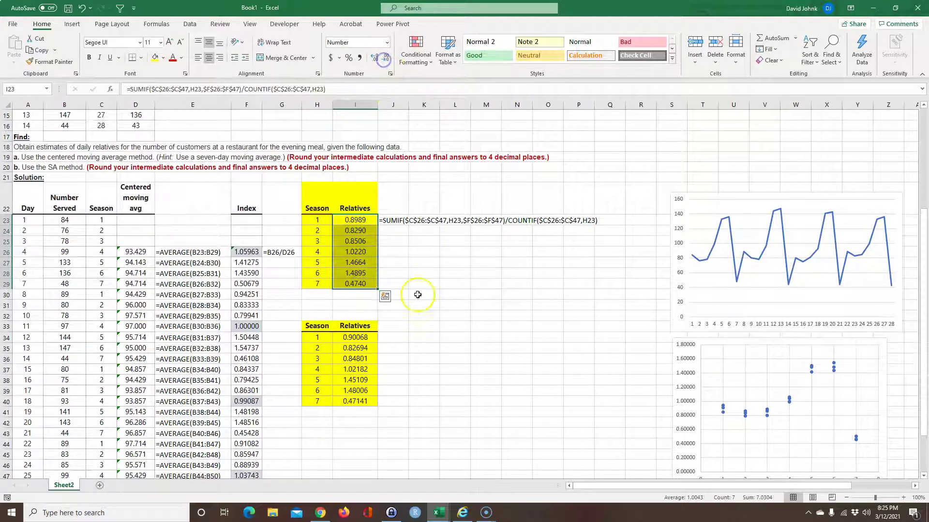
{"action": "left_click_drag", "start_coordinate": [354, 337], "coordinate": [352, 398]}
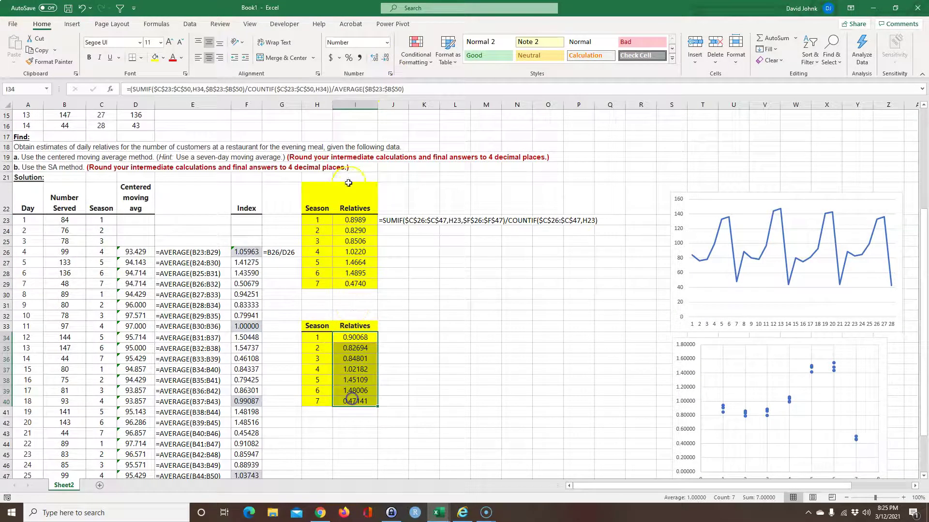
{"action": "left_click", "coordinate": [384, 59]}
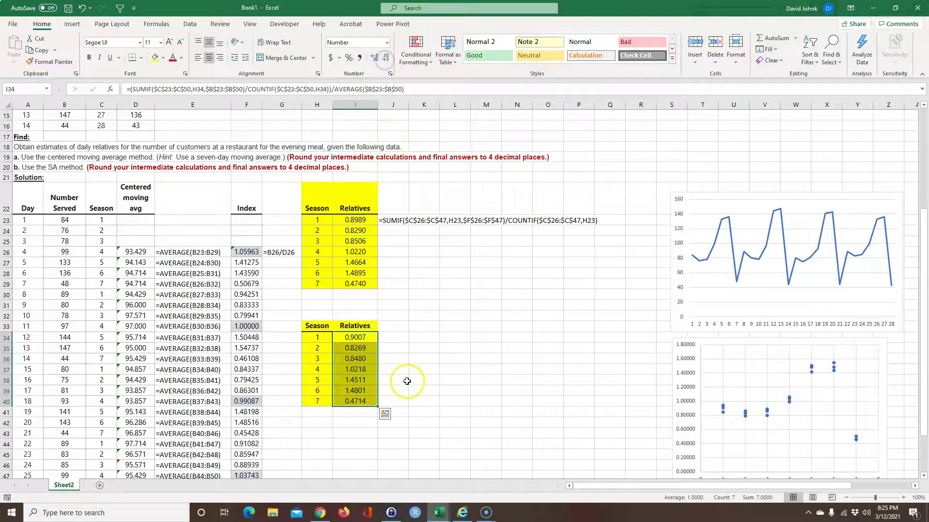
{"action": "left_click", "coordinate": [417, 434]}
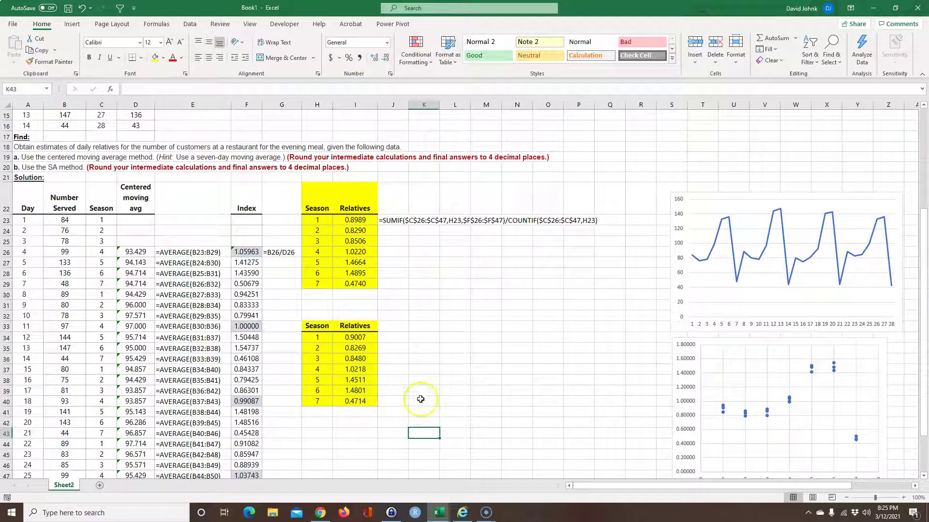
Display the I34 formula as text in J34 with FORMULATEXT, and fill I34 down through I40 again
{"action": "double_click", "coordinate": [355, 337]}
{"action": "left_click", "coordinate": [412, 399]}
{"action": "left_click", "coordinate": [392, 335]}
{"action": "type", "text": "=form"}
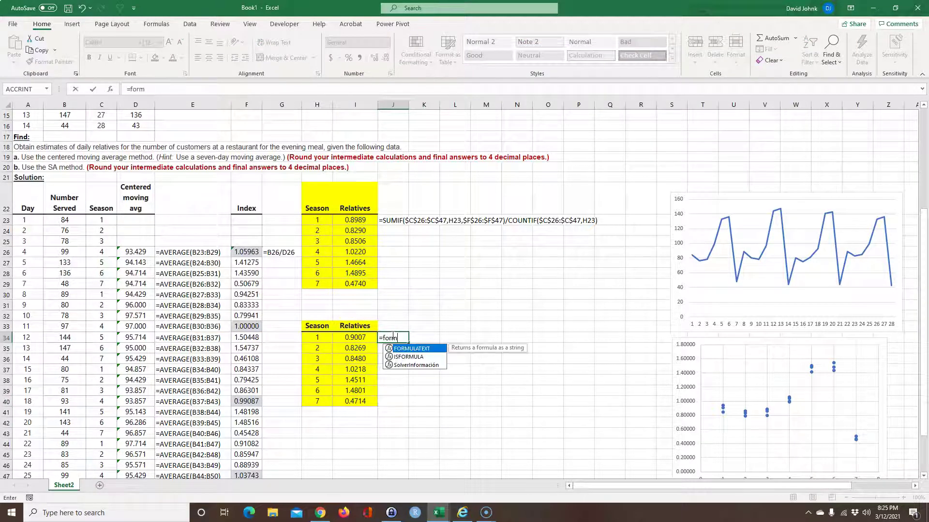
{"action": "double_click", "coordinate": [411, 348]}
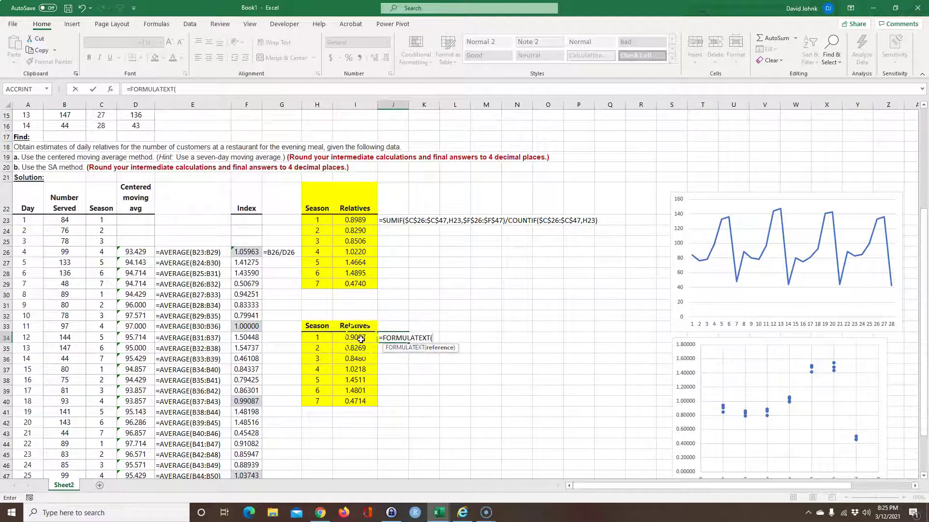
{"action": "left_click", "coordinate": [369, 342]}
{"action": "key", "text": "Return"}
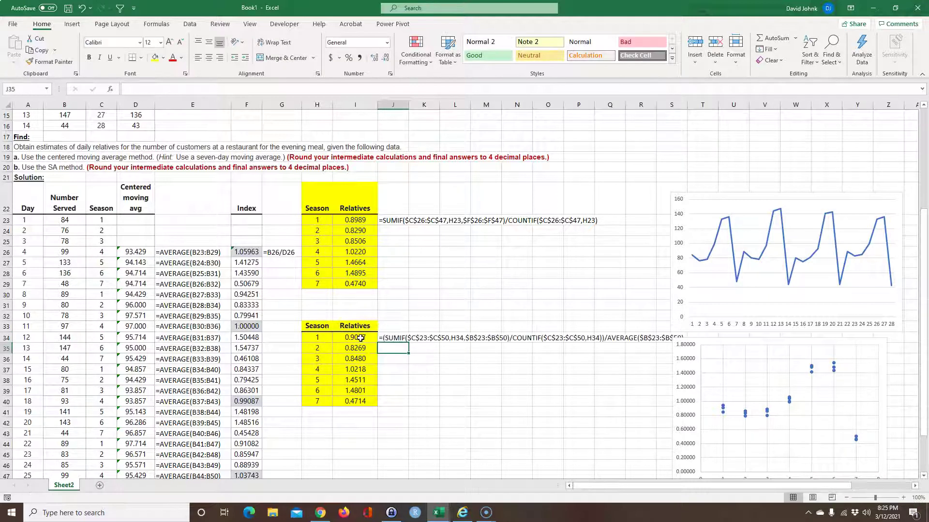
{"action": "left_click", "coordinate": [360, 338]}
{"action": "left_click_drag", "start_coordinate": [378, 343], "coordinate": [377, 405]}
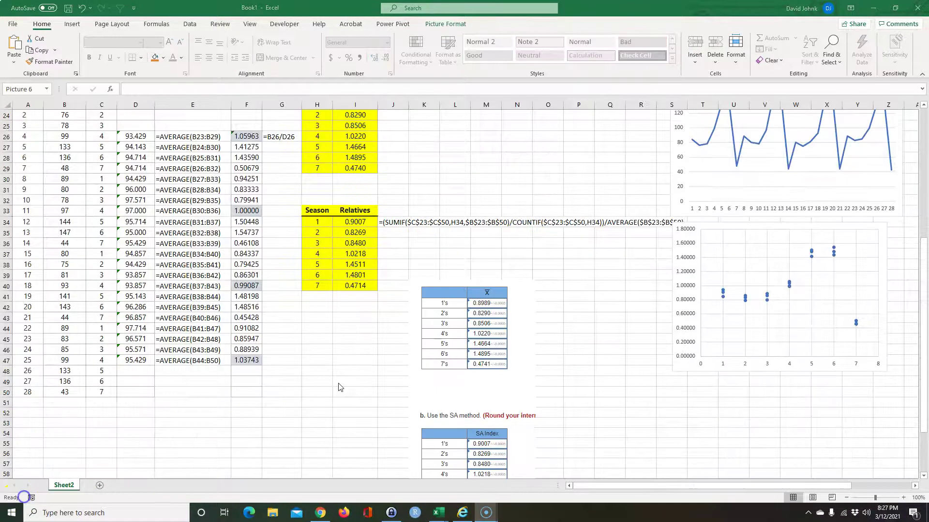
Move the answer picture beside the two relatives tables to compare the values, and place it just below the J34 formula text
{"action": "scroll", "coordinate": [340, 386], "scroll_direction": "up", "scroll_amount": 3}
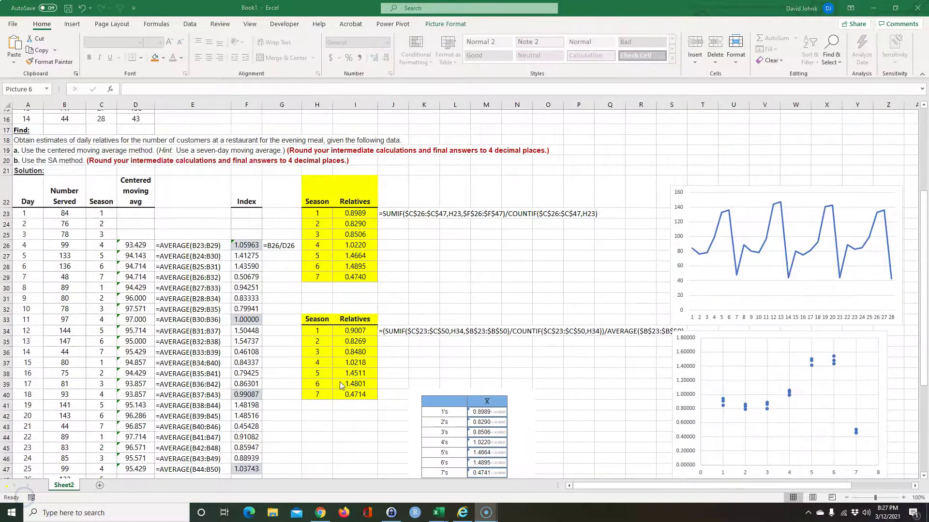
{"action": "scroll", "coordinate": [340, 385], "scroll_direction": "down", "scroll_amount": 2}
{"action": "left_click_drag", "start_coordinate": [515, 341], "coordinate": [561, 182]}
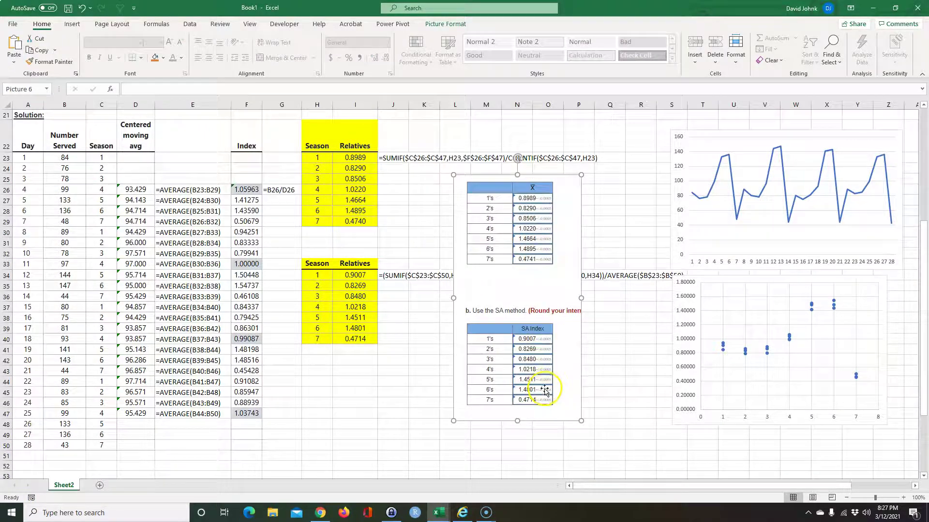
{"action": "left_click_drag", "start_coordinate": [578, 333], "coordinate": [524, 454]}
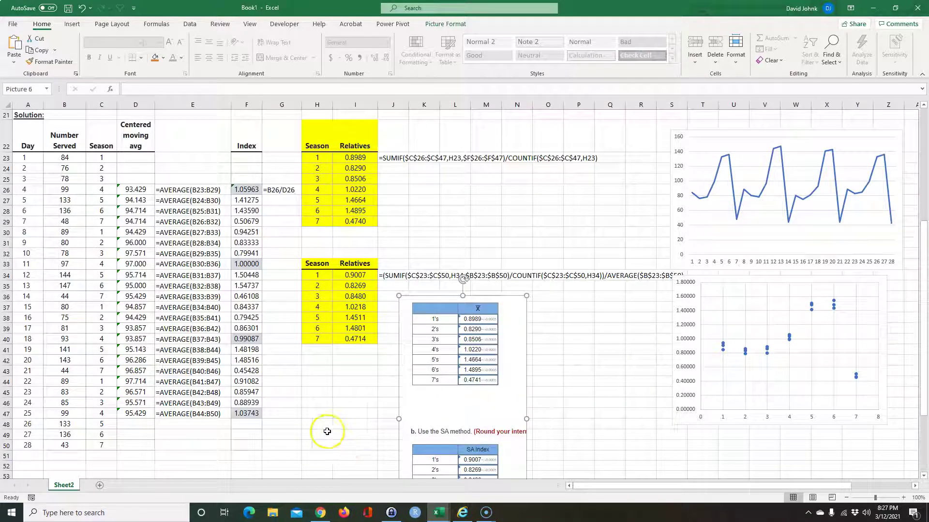
{"action": "scroll", "coordinate": [329, 433], "scroll_direction": "up", "scroll_amount": 2}
{"action": "scroll", "coordinate": [332, 435], "scroll_direction": "down", "scroll_amount": 2}
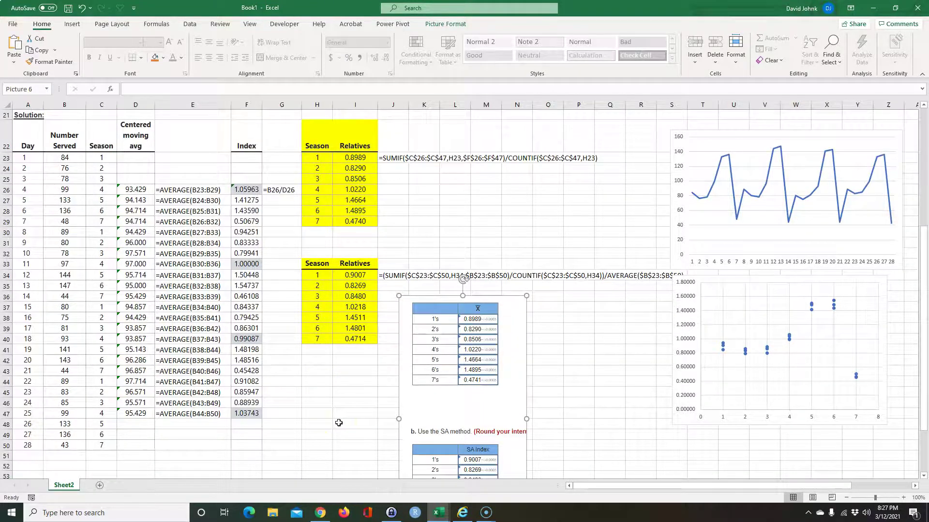
Follow the mhhe.com/stevenson14e link in N3 to the browser and open the textbook site's Student Edition
{"action": "scroll", "coordinate": [339, 422], "scroll_direction": "up", "scroll_amount": 7}
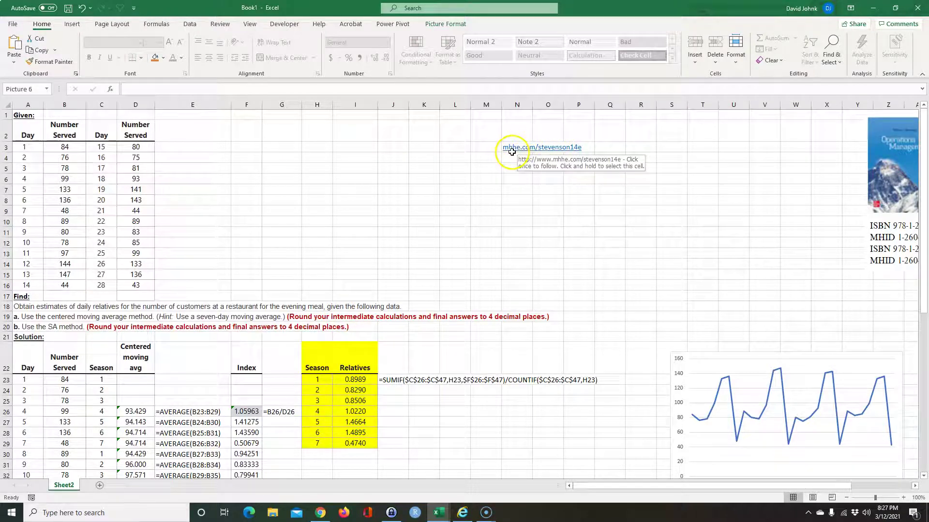
{"action": "left_click", "coordinate": [537, 148]}
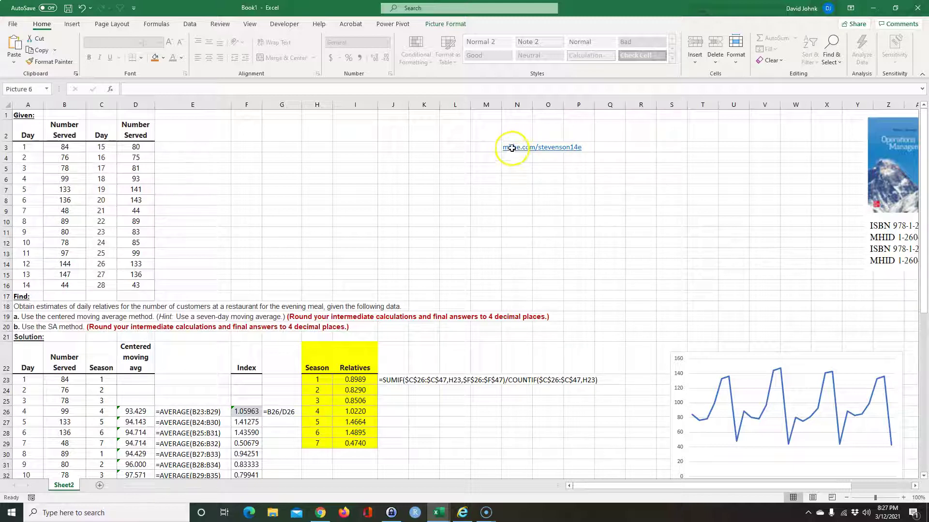
{"action": "key", "text": "alt+Tab"}
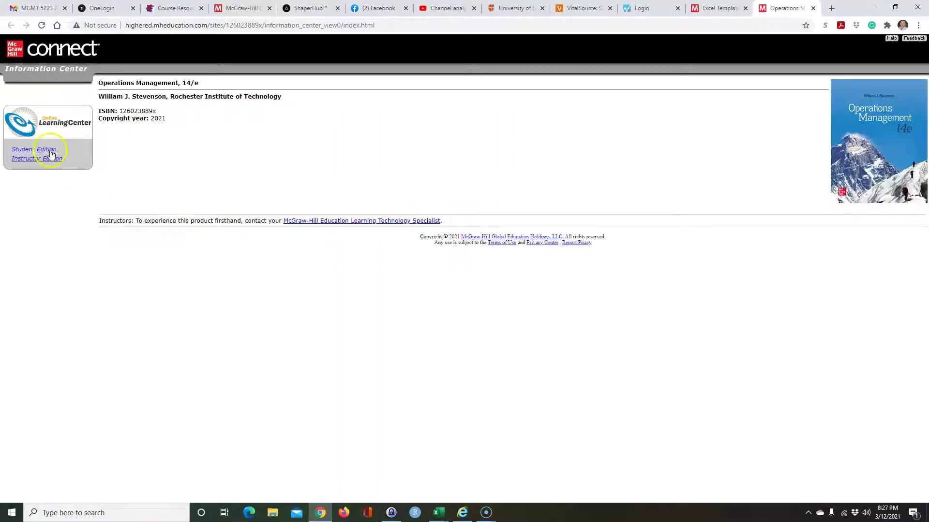
{"action": "left_click", "coordinate": [52, 154]}
{"action": "left_click", "coordinate": [510, 89]}
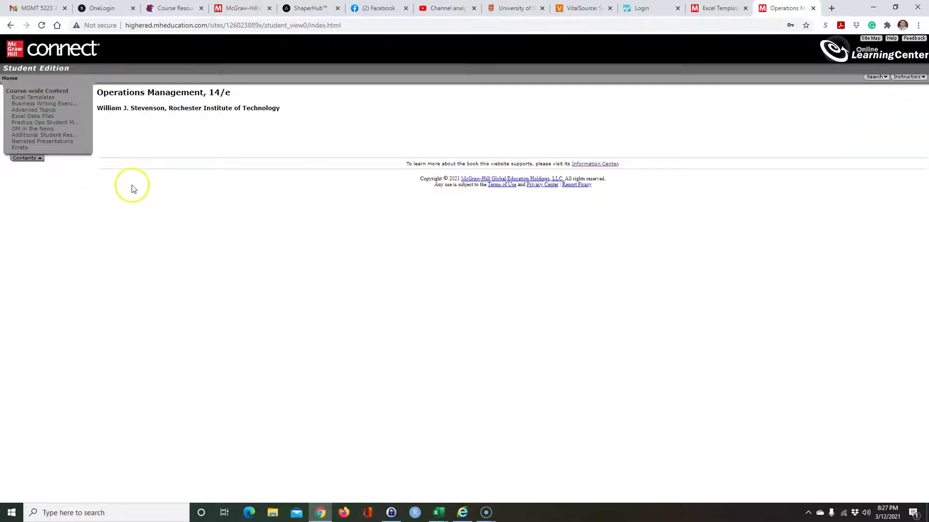
Download the Chapter 03 Excel Template from the site's Excel Templates list and open it in Excel
{"action": "left_click", "coordinate": [39, 98]}
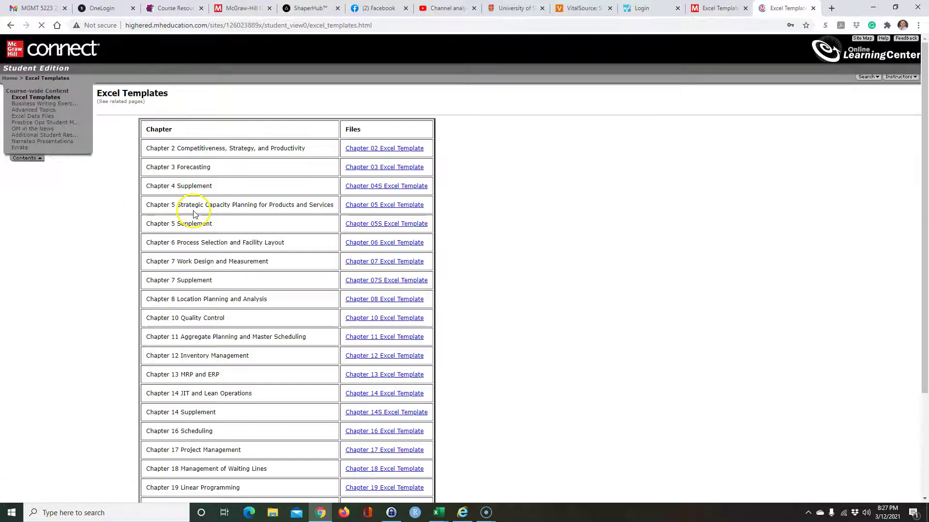
{"action": "left_click", "coordinate": [376, 169]}
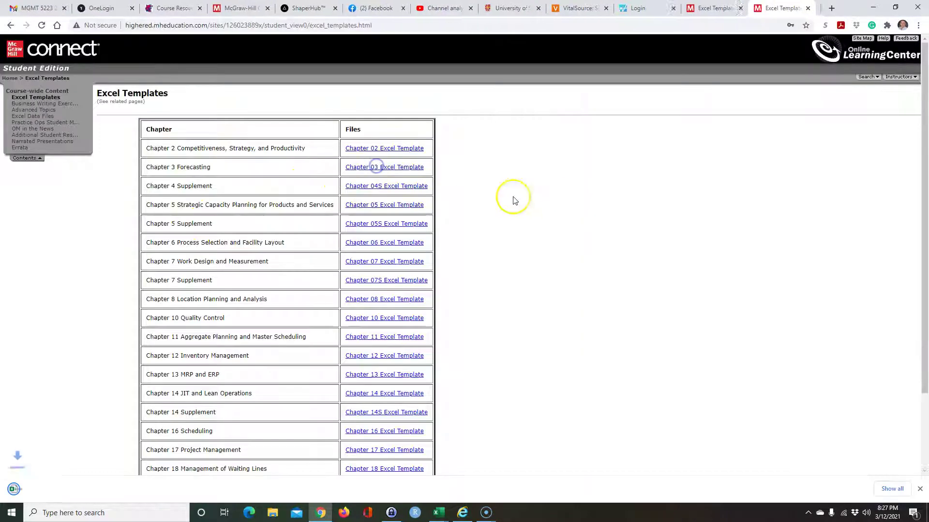
{"action": "left_click", "coordinate": [58, 488]}
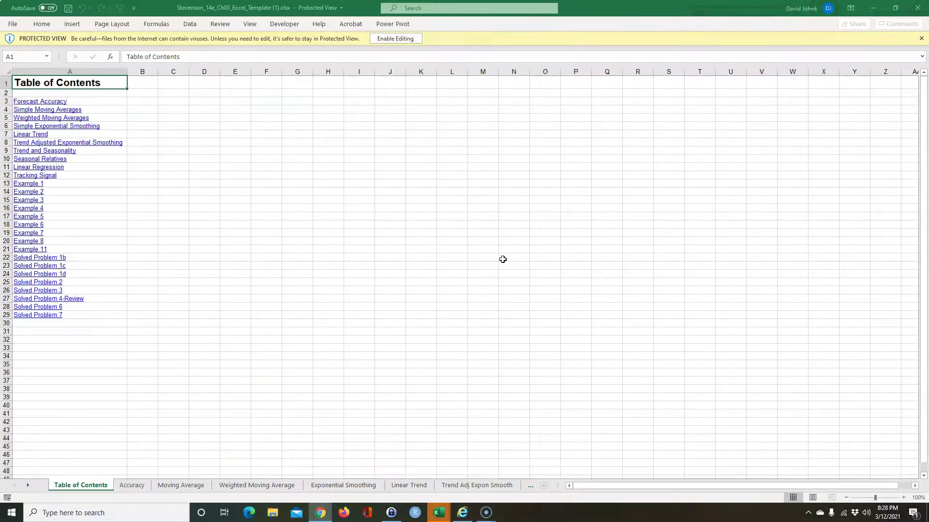
Open the template's Seasonal Relatives sheet, enable editing, and label the seasons in A7:A13 as 1 through 7
{"action": "left_click", "coordinate": [53, 161]}
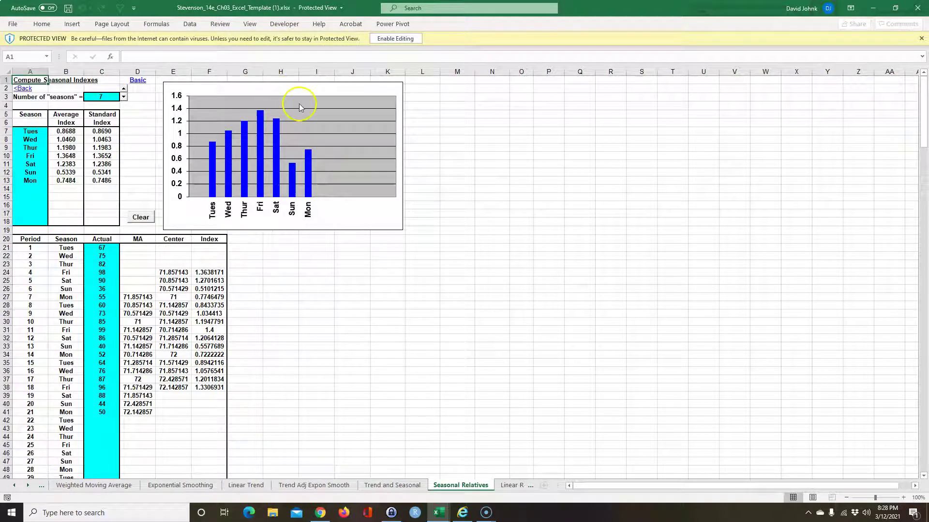
{"action": "left_click", "coordinate": [394, 41]}
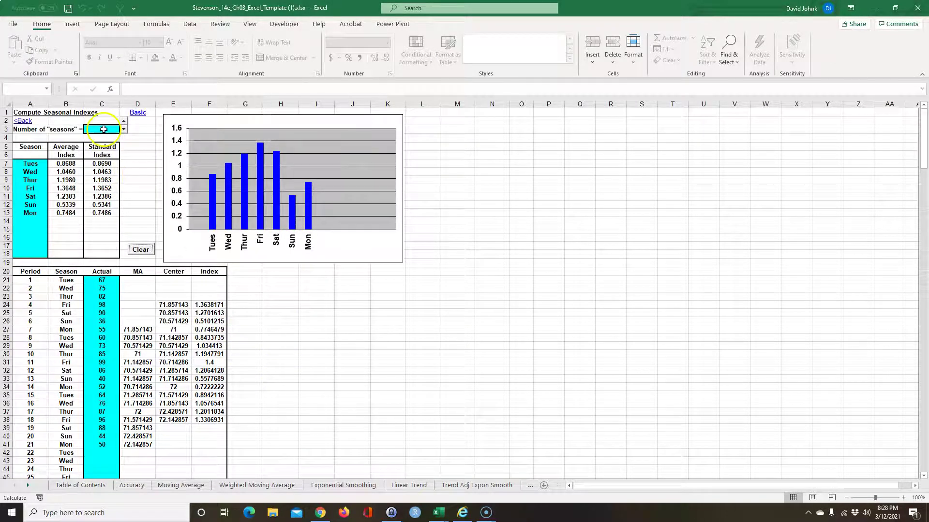
{"action": "left_click", "coordinate": [30, 163]}
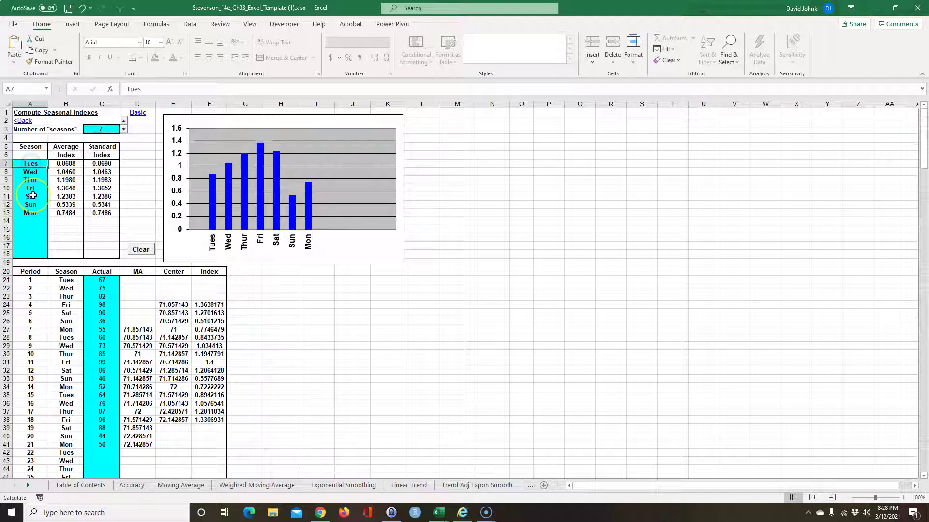
{"action": "type", "text": "1"}
{"action": "key", "text": "Return"}
{"action": "type", "text": "2"}
{"action": "key", "text": "Return"}
{"action": "type", "text": "3"}
{"action": "key", "text": "Return"}
{"action": "type", "text": "4"}
{"action": "key", "text": "Return"}
{"action": "type", "text": "5"}
{"action": "key", "text": "Return"}
{"action": "type", "text": "6"}
{"action": "key", "text": "Return"}
{"action": "type", "text": "7"}
{"action": "key", "text": "Return"}
{"action": "scroll", "coordinate": [282, 331], "scroll_direction": "down", "scroll_amount": 1}
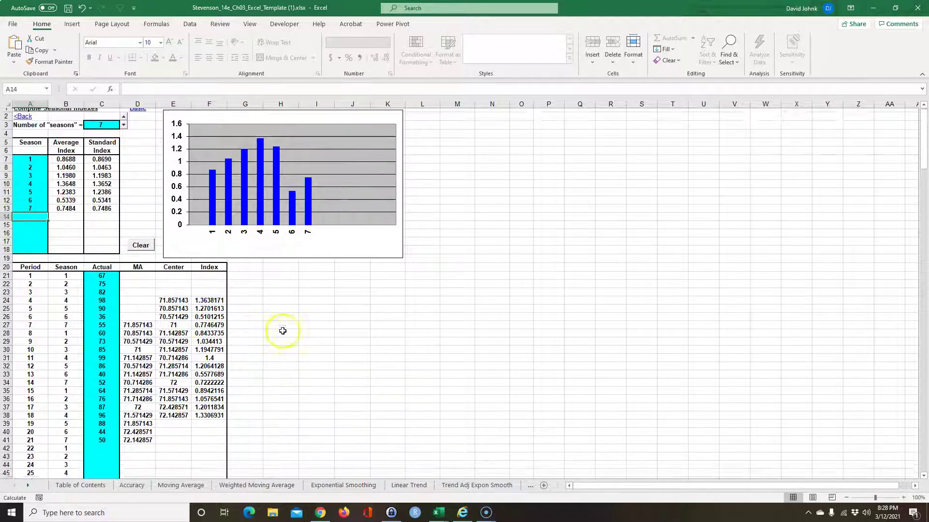
Switch to the Book1 workbook and copy the Number Served values in B23:B50
{"action": "scroll", "coordinate": [283, 331], "scroll_direction": "down", "scroll_amount": 4}
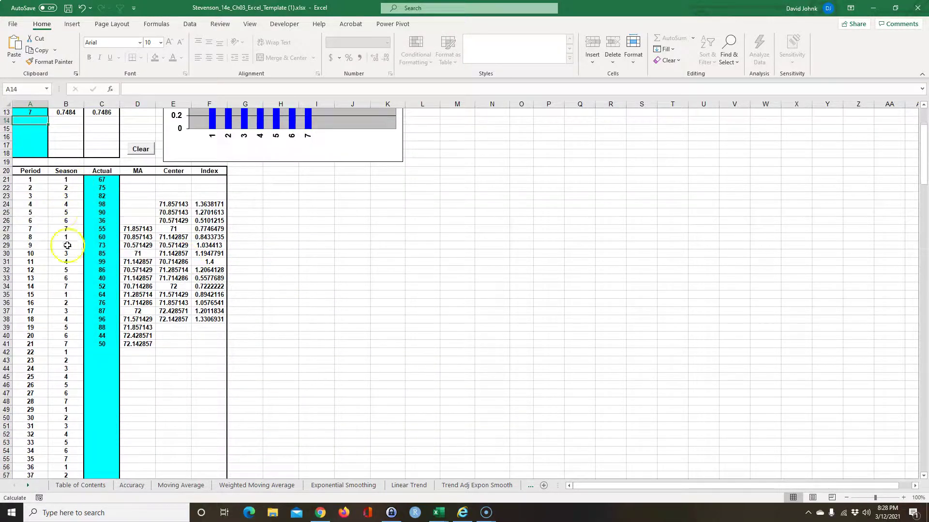
{"action": "key", "text": "alt+Tab"}
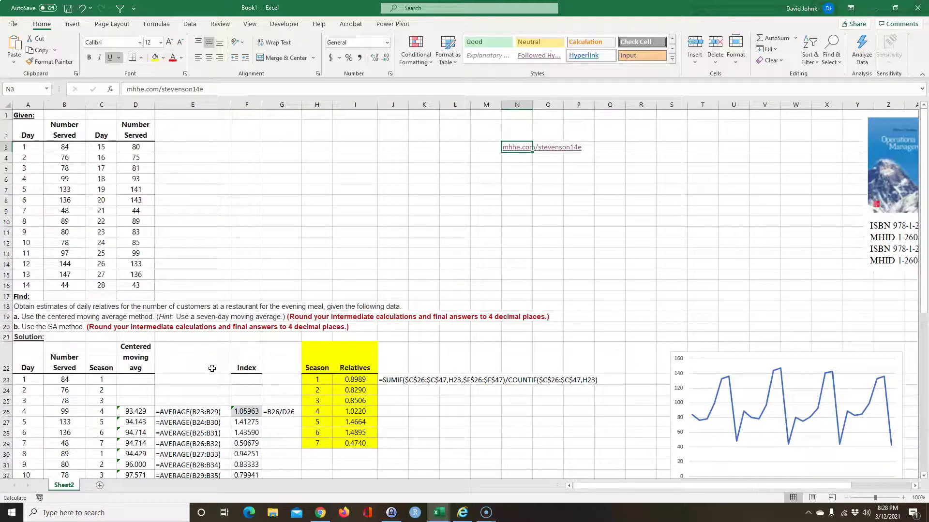
{"action": "scroll", "coordinate": [78, 226], "scroll_direction": "down", "scroll_amount": 5}
{"action": "left_click_drag", "start_coordinate": [68, 209], "coordinate": [79, 465]}
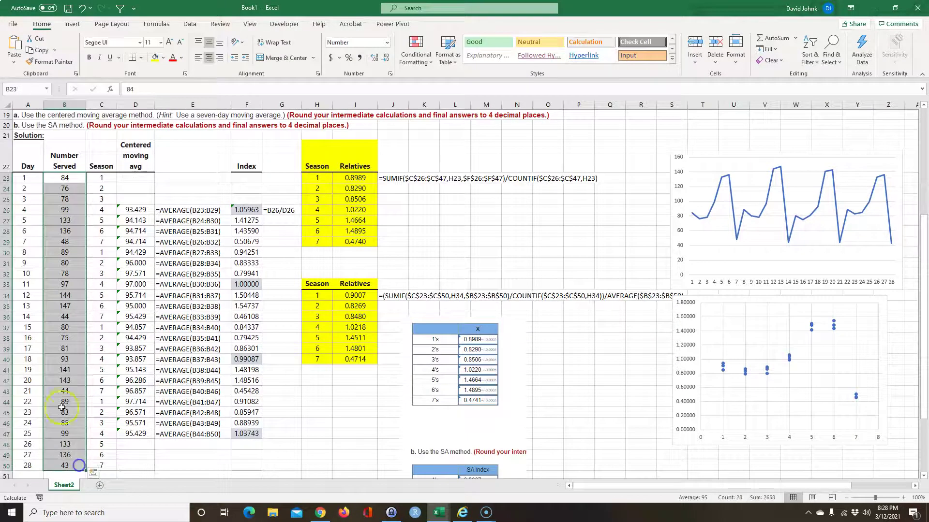
{"action": "right_click", "coordinate": [64, 338]}
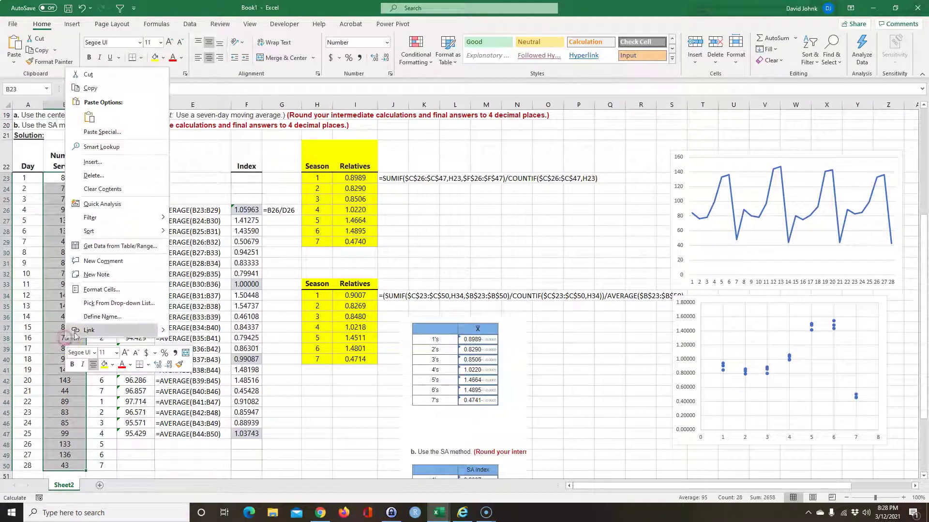
{"action": "left_click", "coordinate": [87, 86]}
Return to the Chapter 03 template and paste the copied customer counts into the Actual column starting at C21
{"action": "key", "text": "alt+Tab"}
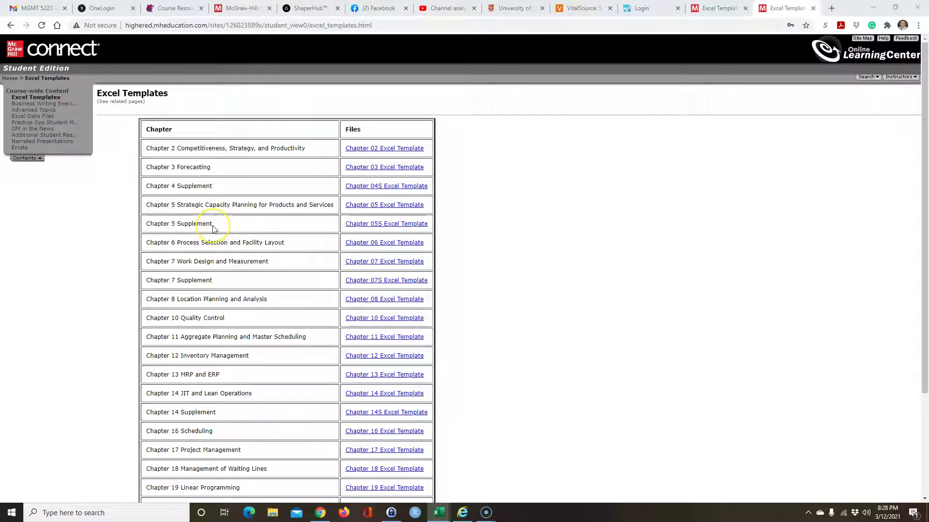
{"action": "key", "text": "alt+Tab"}
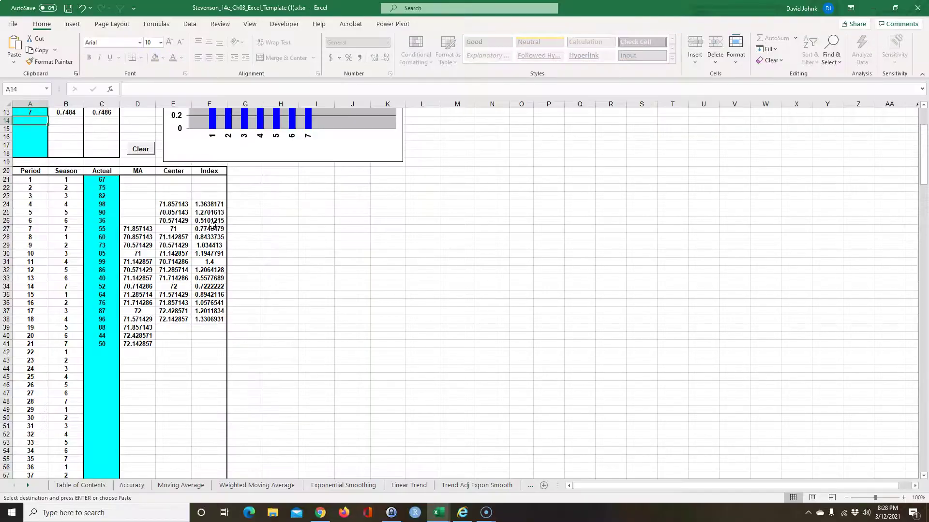
{"action": "scroll", "coordinate": [184, 242], "scroll_direction": "up", "scroll_amount": 3}
{"action": "left_click", "coordinate": [101, 254]}
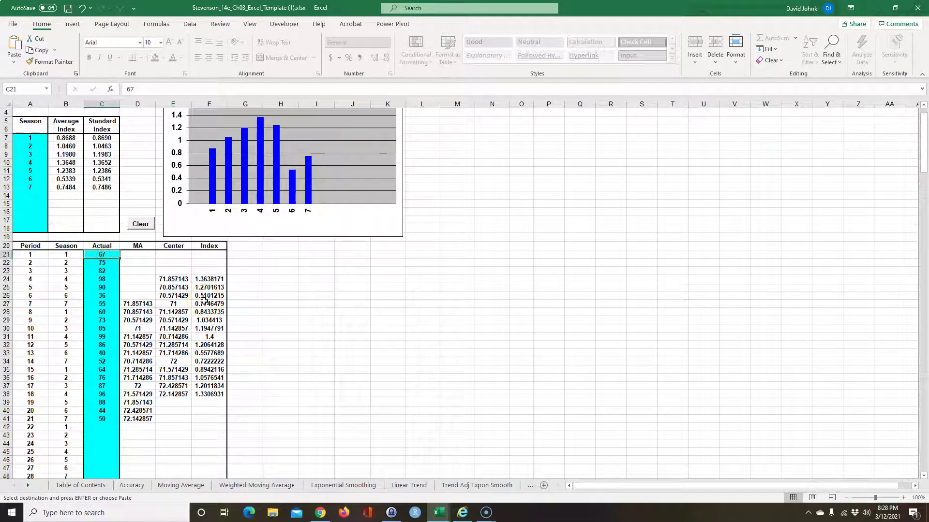
{"action": "key", "text": "ctrl+v"}
{"action": "scroll", "coordinate": [325, 334], "scroll_direction": "down", "scroll_amount": 5}
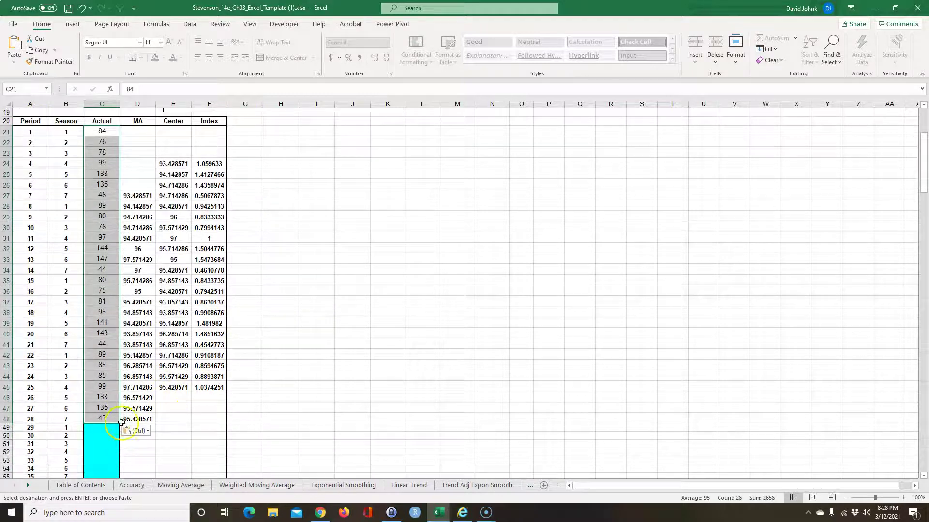
{"action": "scroll", "coordinate": [176, 393], "scroll_direction": "down", "scroll_amount": 4}
{"action": "scroll", "coordinate": [135, 290], "scroll_direction": "up", "scroll_amount": 9}
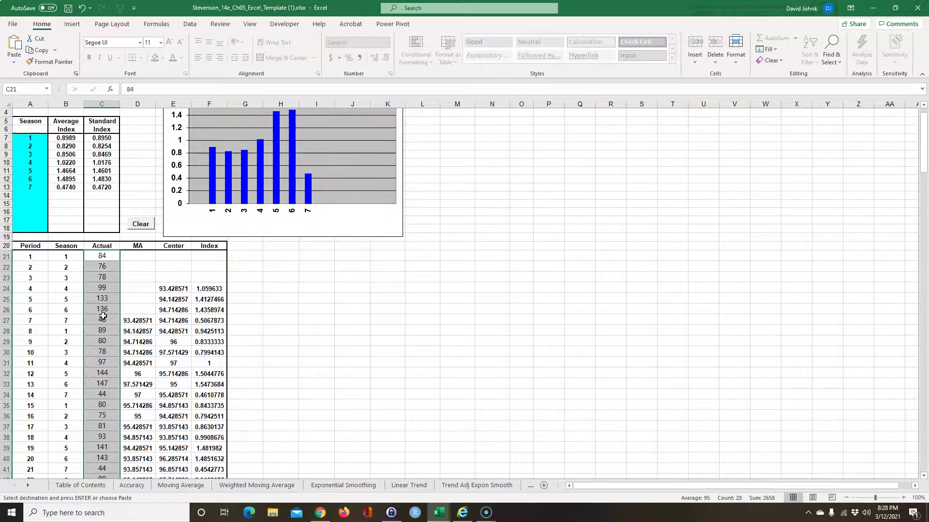
{"action": "left_click", "coordinate": [103, 310]}
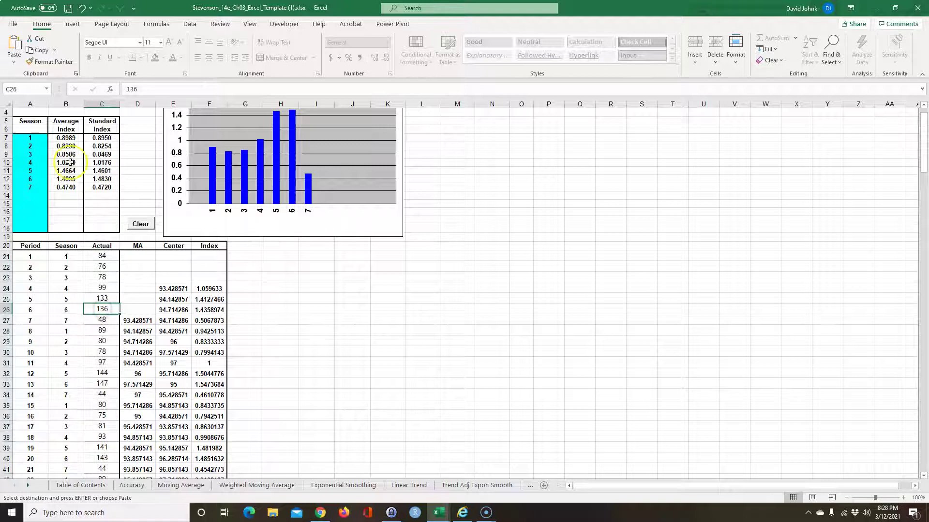
Copy the template's Average Index values for the seven seasons in B7:B13
{"action": "left_click_drag", "start_coordinate": [65, 138], "coordinate": [67, 186]}
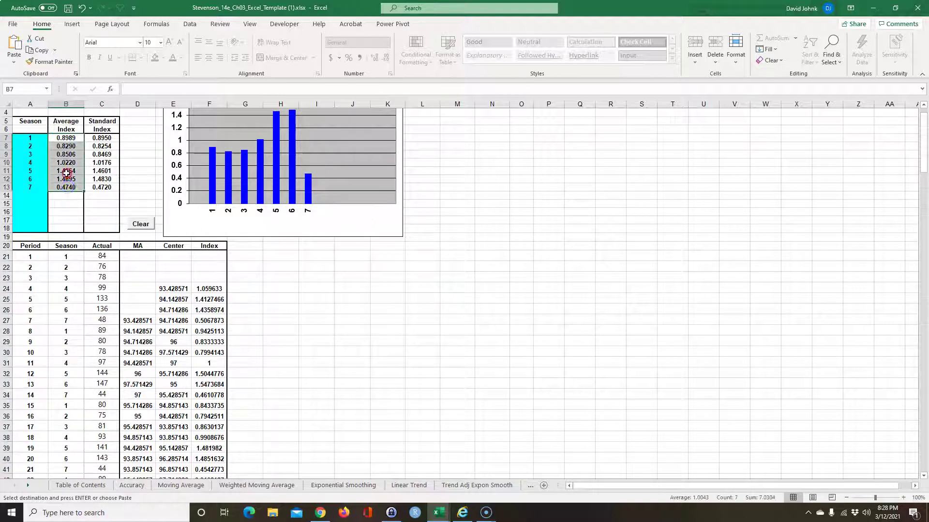
{"action": "right_click", "coordinate": [66, 171]}
{"action": "left_click", "coordinate": [97, 193]}
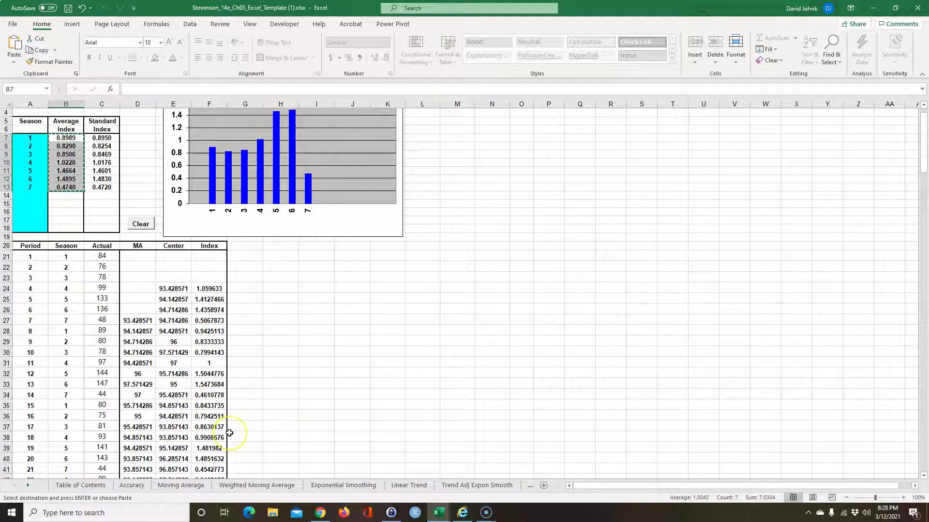
Switch to the Book1 workbook and paste the copied indexes as values only, starting at L25
{"action": "key", "text": "alt+Tab"}
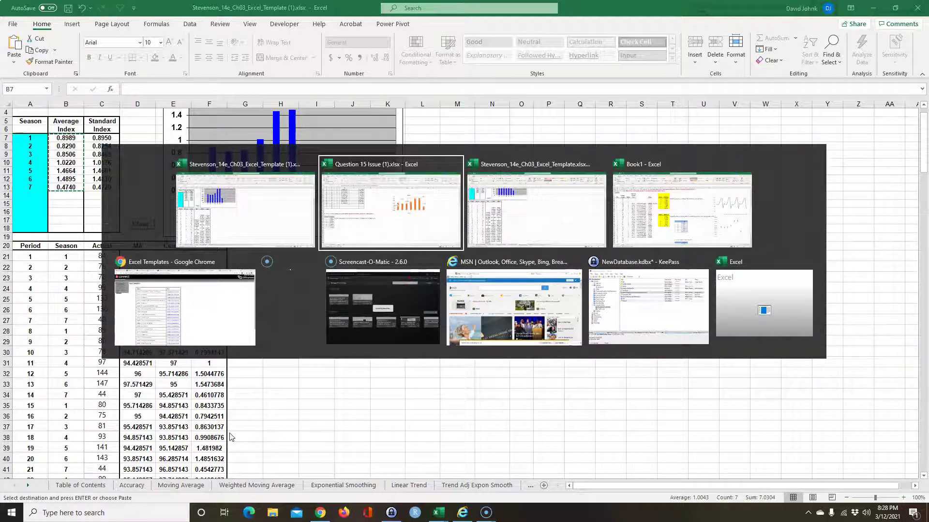
{"action": "key", "text": "alt+Tab"}
{"action": "key", "text": "alt+Tab"}
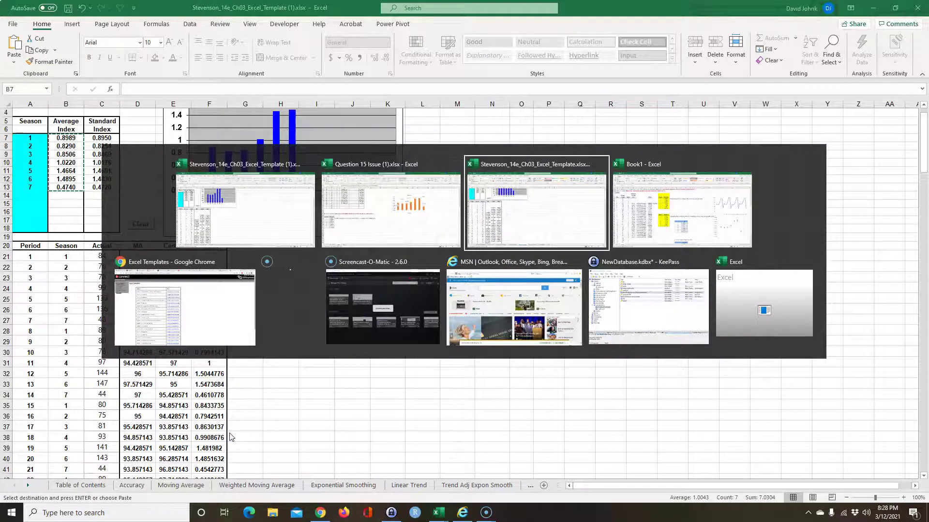
{"action": "left_click", "coordinate": [453, 197]}
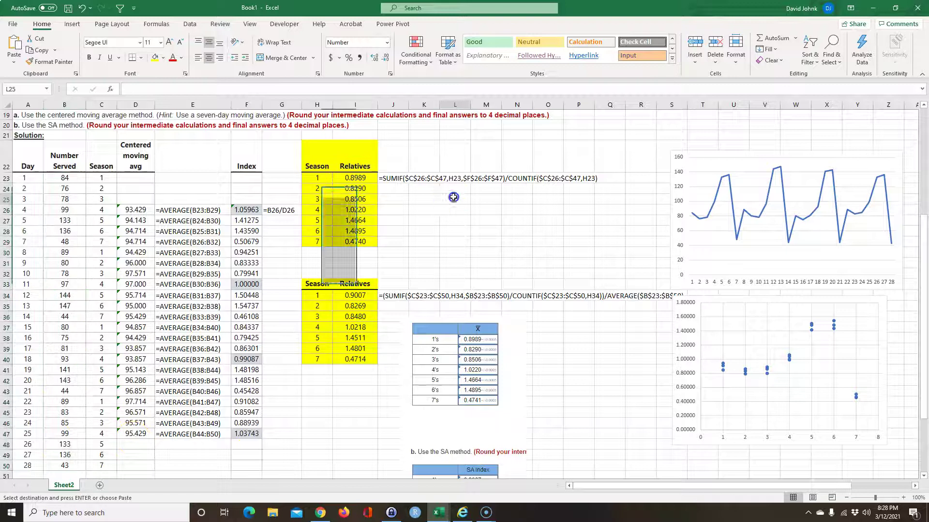
{"action": "right_click", "coordinate": [453, 197]}
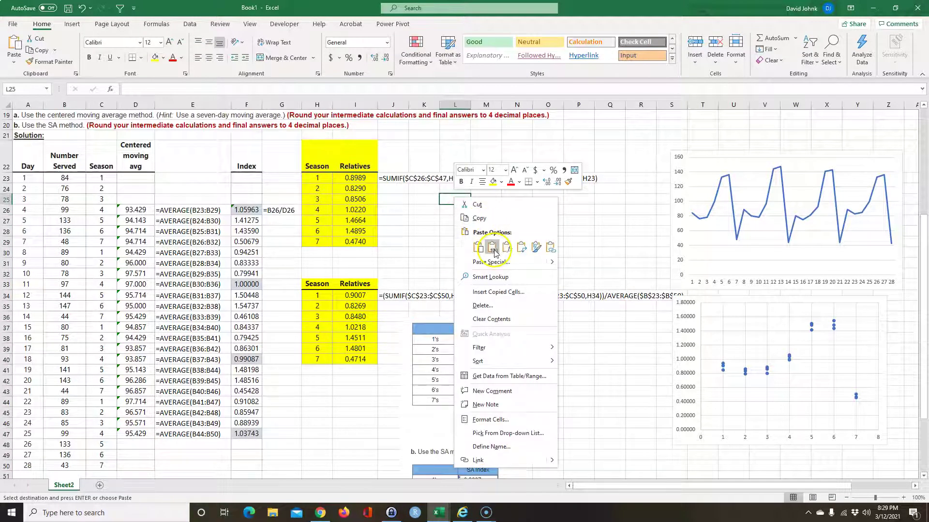
{"action": "left_click", "coordinate": [484, 185]}
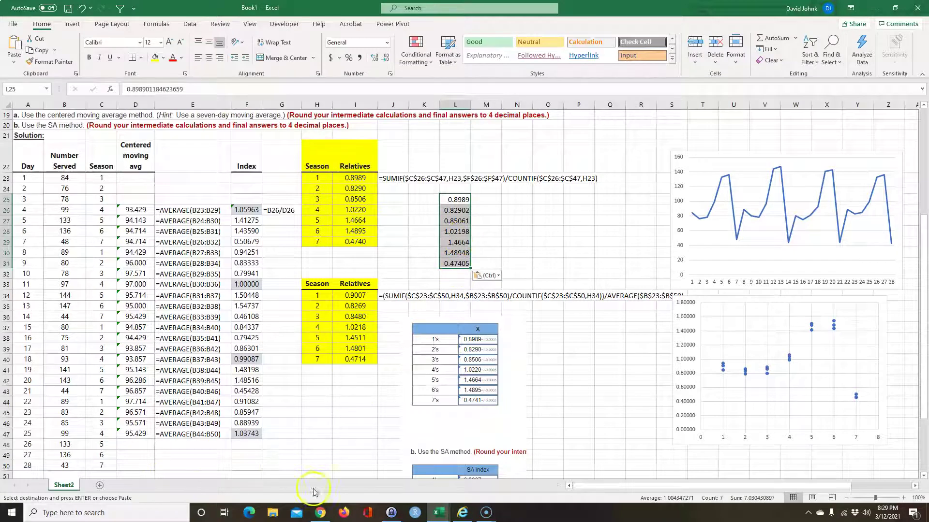
Compare the template's Standard Index values in C7:C13 with the SA method relatives in H33:I40 of Book1
{"action": "key", "text": "alt+Tab"}
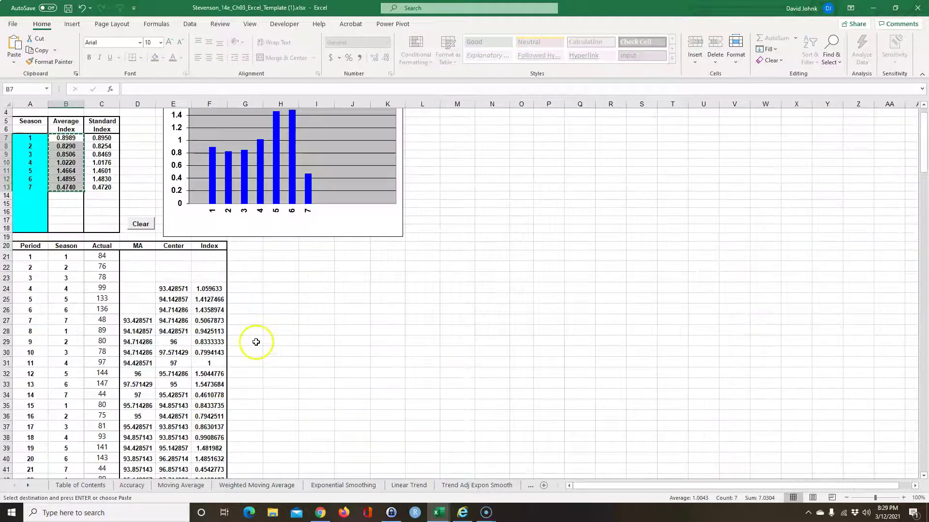
{"action": "scroll", "coordinate": [255, 342], "scroll_direction": "up", "scroll_amount": 1}
{"action": "scroll", "coordinate": [265, 326], "scroll_direction": "down", "scroll_amount": 1}
{"action": "scroll", "coordinate": [265, 326], "scroll_direction": "up", "scroll_amount": 1}
{"action": "left_click_drag", "start_coordinate": [103, 163], "coordinate": [102, 209]}
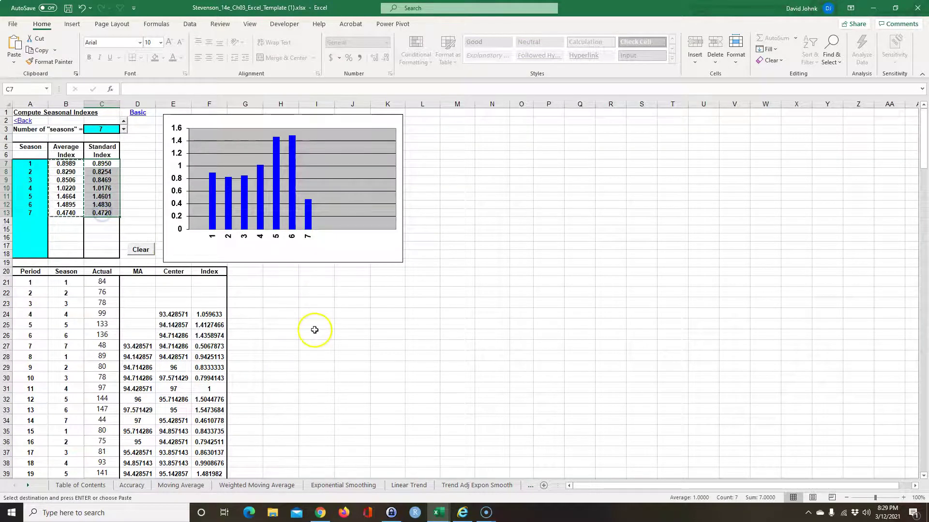
{"action": "key", "text": "alt+Tab"}
{"action": "left_click_drag", "start_coordinate": [347, 285], "coordinate": [346, 359]}
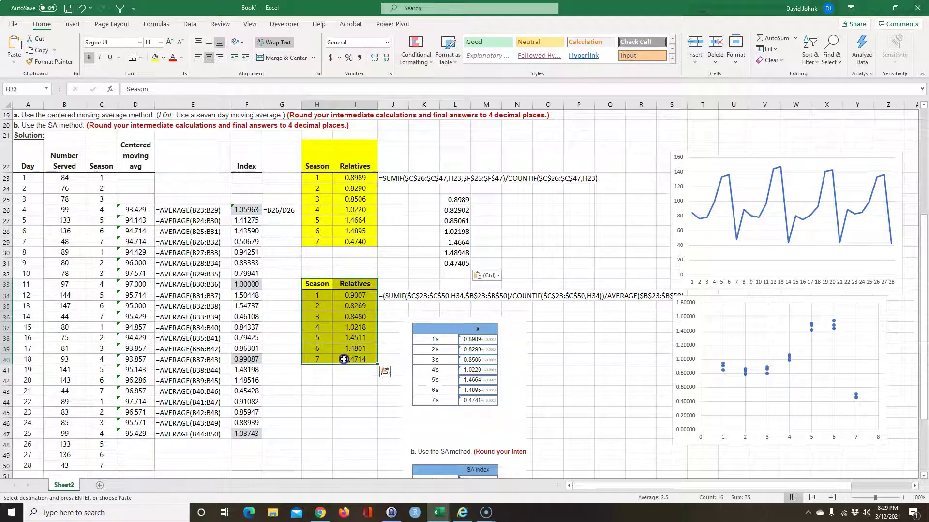
Move the answer picture and the scatter chart slightly down so that they clear the formula text in row 34
{"action": "left_click_drag", "start_coordinate": [512, 360], "coordinate": [513, 373]}
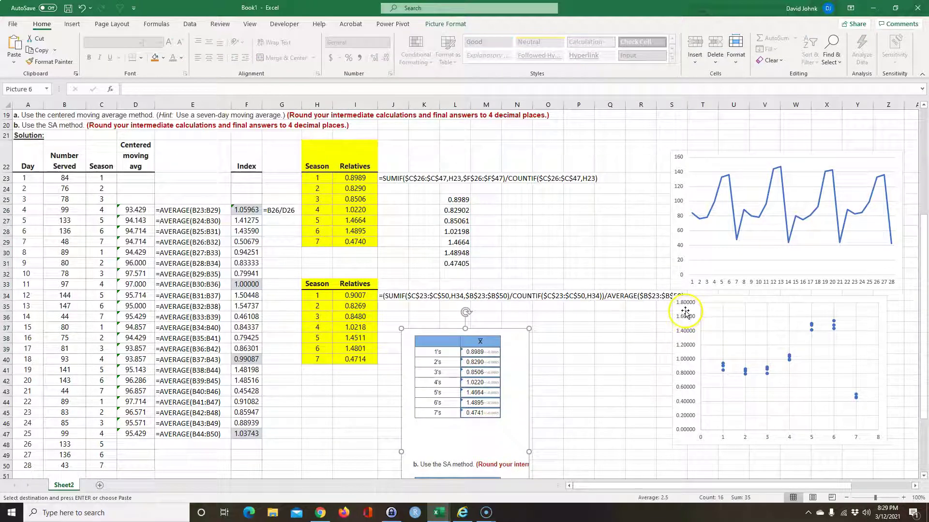
{"action": "left_click_drag", "start_coordinate": [685, 312], "coordinate": [685, 333]}
{"action": "left_click", "coordinate": [618, 330]}
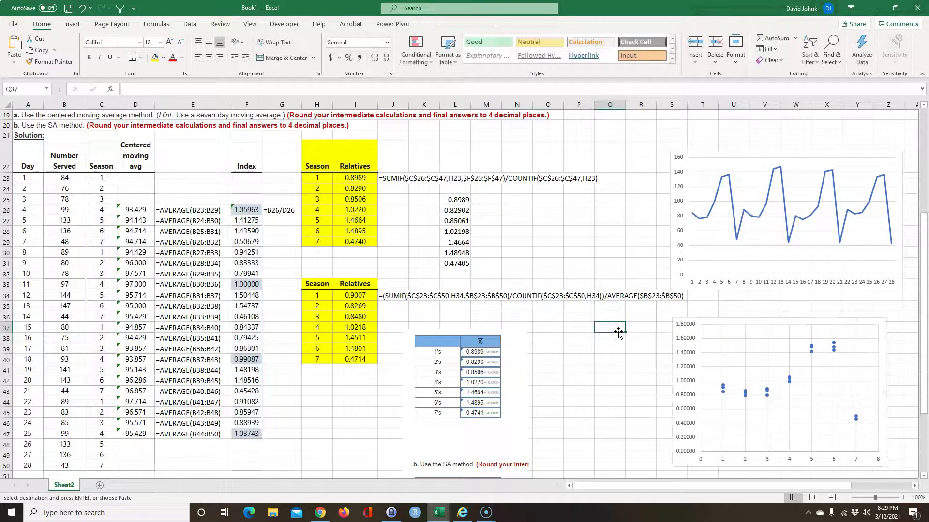
{"action": "left_click", "coordinate": [603, 333]}
Inspect the FORMULATEXT formula in J23 without changing it
{"action": "left_click", "coordinate": [392, 177]}
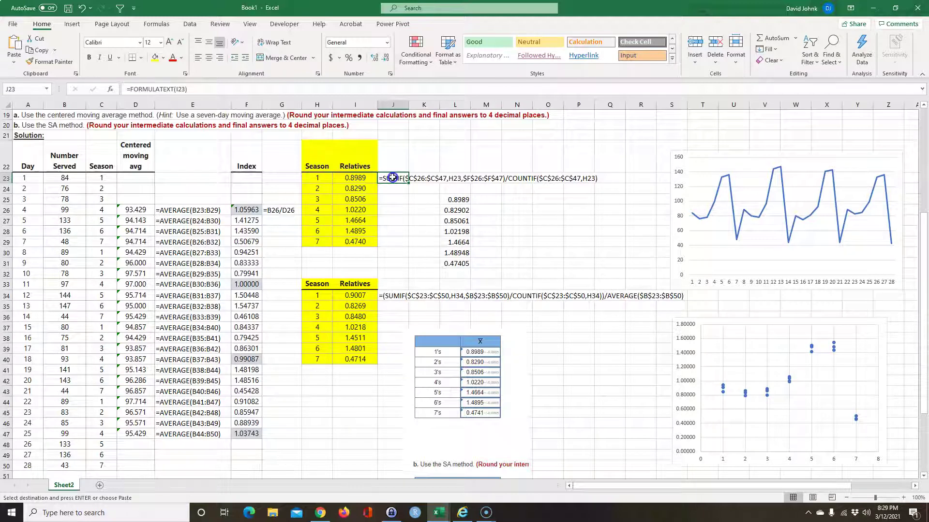
{"action": "double_click", "coordinate": [392, 177]}
{"action": "key", "text": "Escape"}
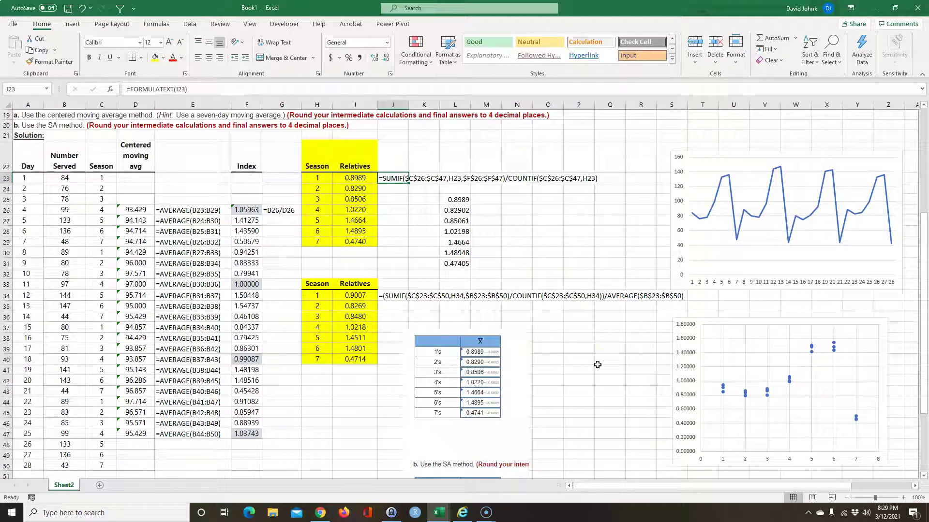
Return to the Chapter 03 template and look through its sheets from Table of Contents to Exponential Smoothing
{"action": "key", "text": "alt+Tab"}
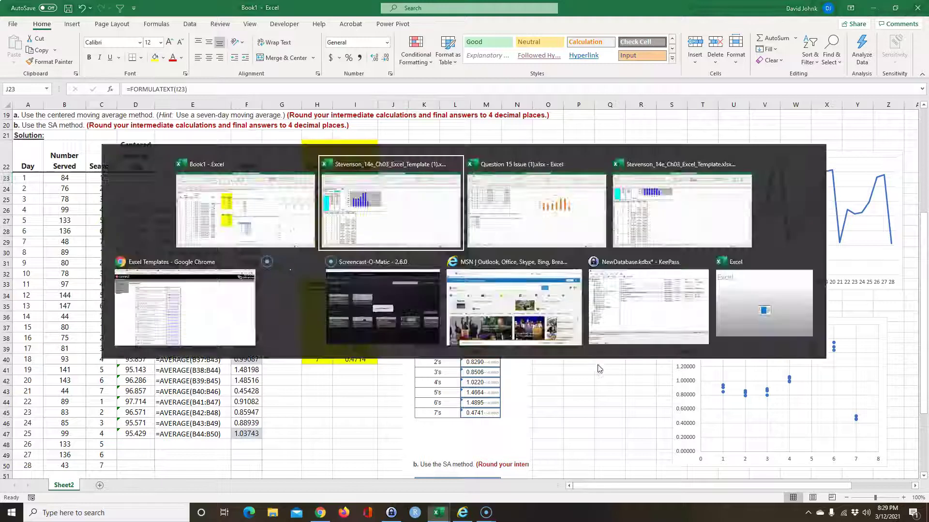
{"action": "left_click", "coordinate": [65, 485]}
{"action": "left_click", "coordinate": [130, 486]}
{"action": "left_click", "coordinate": [180, 486]}
{"action": "left_click", "coordinate": [242, 486]}
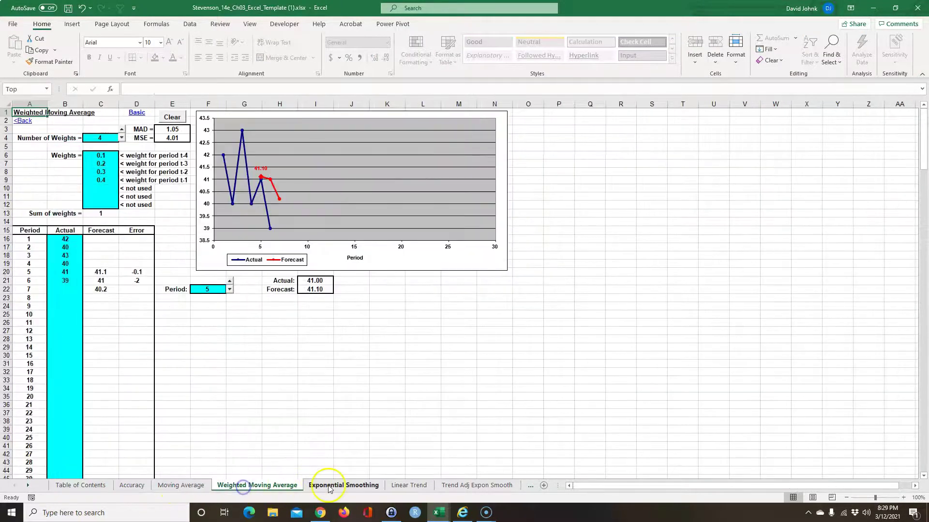
{"action": "left_click", "coordinate": [339, 486]}
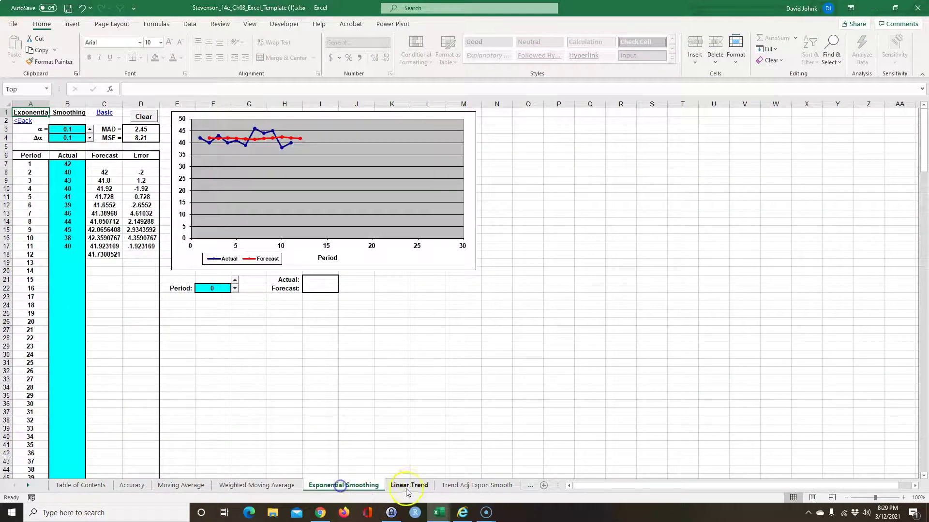
Create a copy of the Exponential Smoothing sheet at the end of the Book1 workbook
{"action": "right_click", "coordinate": [347, 489]}
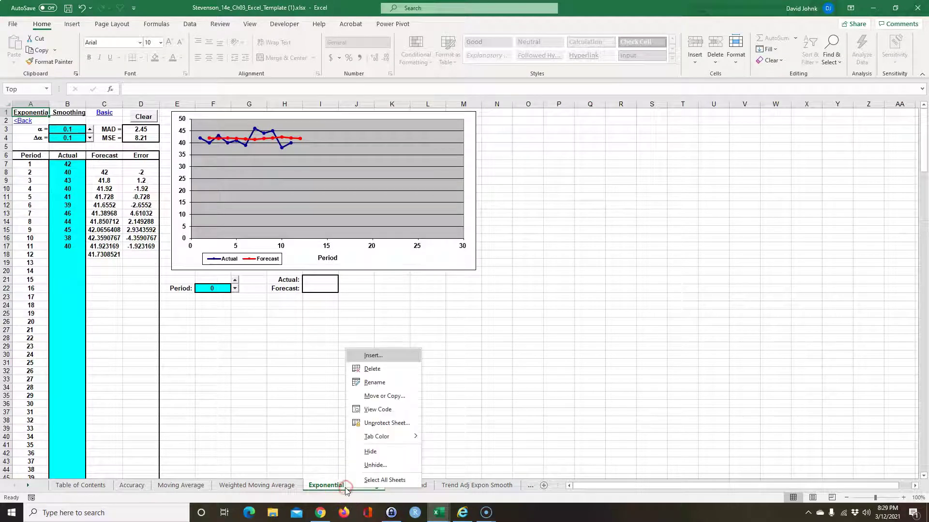
{"action": "left_click", "coordinate": [383, 397]}
{"action": "left_click", "coordinate": [321, 432]}
{"action": "left_click", "coordinate": [440, 363]}
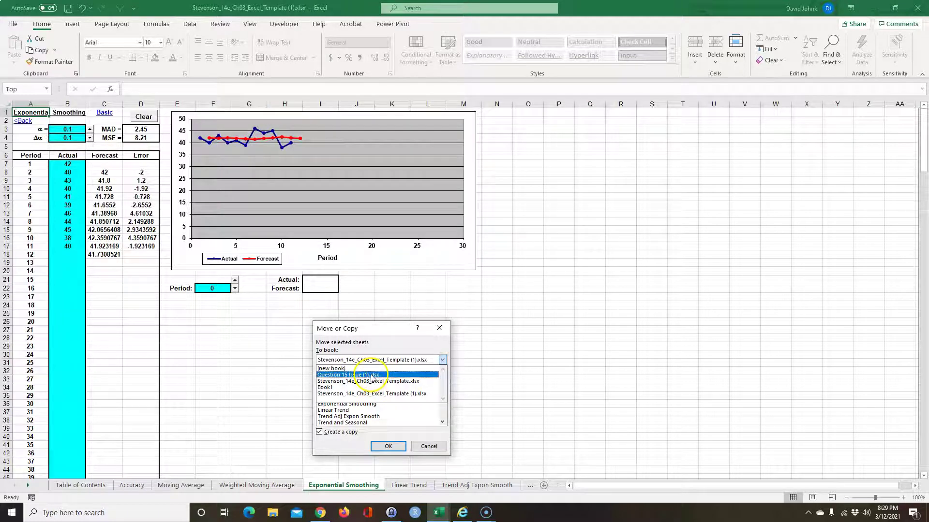
{"action": "left_click", "coordinate": [338, 387]}
{"action": "left_click", "coordinate": [339, 385]}
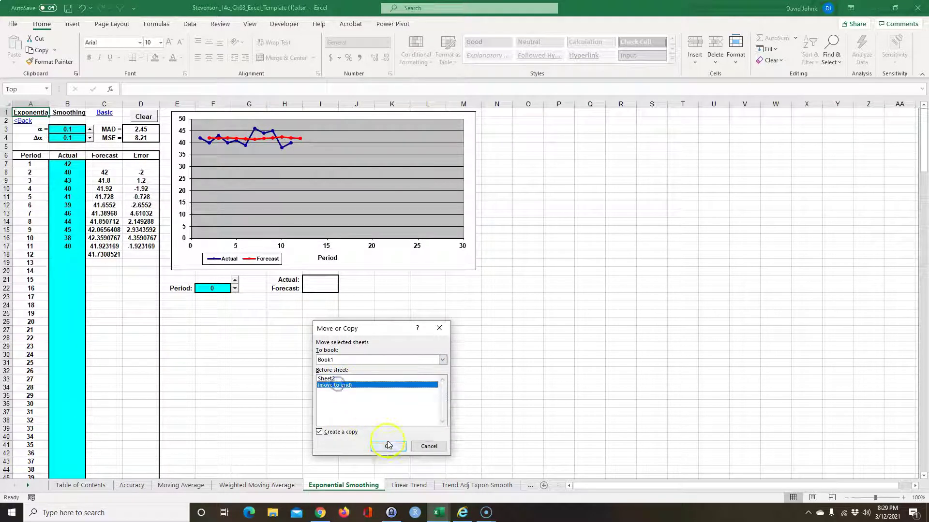
{"action": "left_click", "coordinate": [387, 446]}
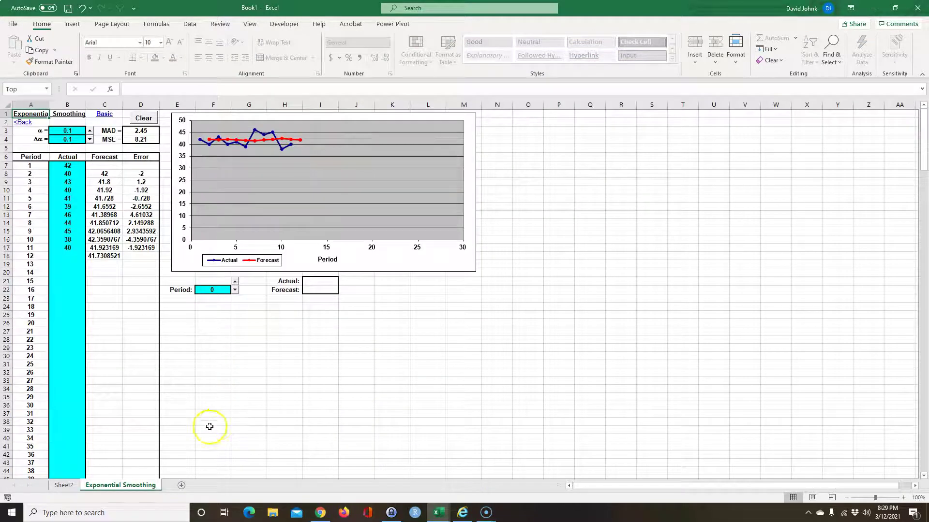
Review Sheet2 and the copied Exponential Smoothing sheet in Book1, ending on Sheet2
{"action": "left_click", "coordinate": [65, 485]}
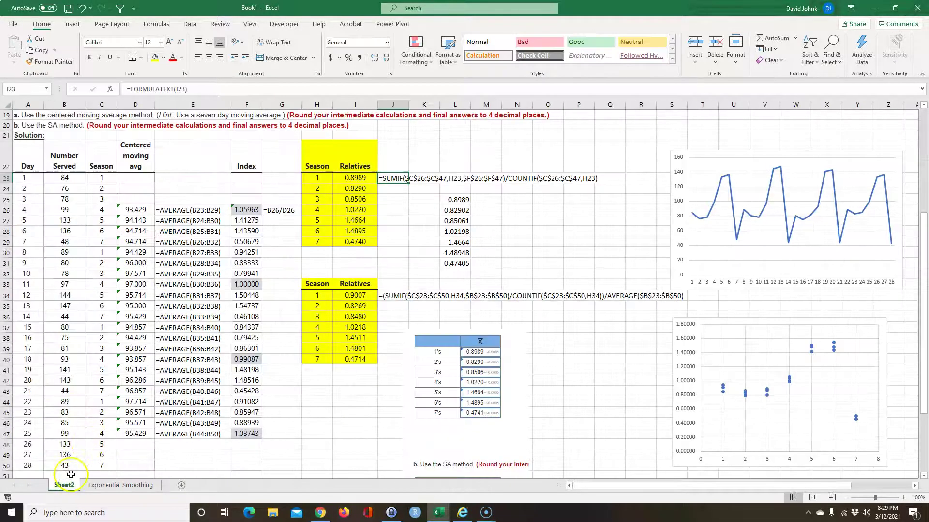
{"action": "left_click", "coordinate": [106, 485]}
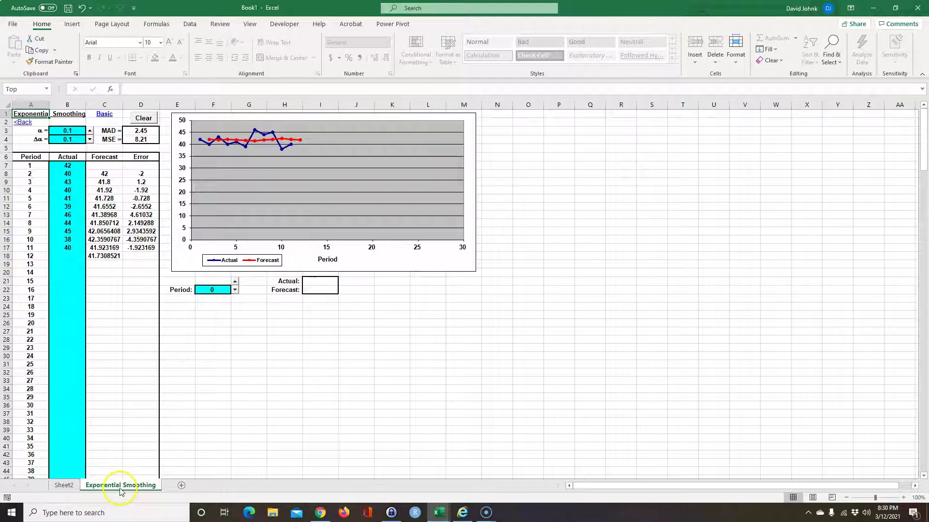
{"action": "left_click", "coordinate": [64, 485]}
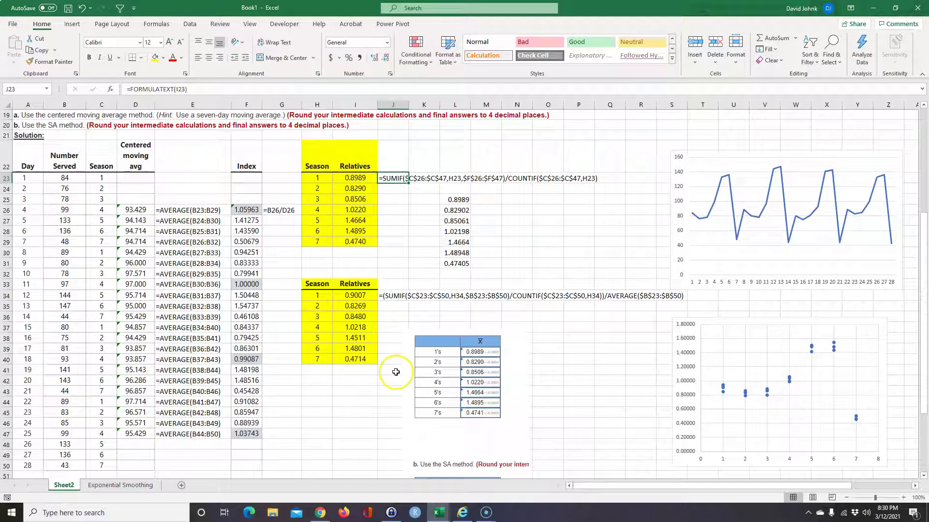